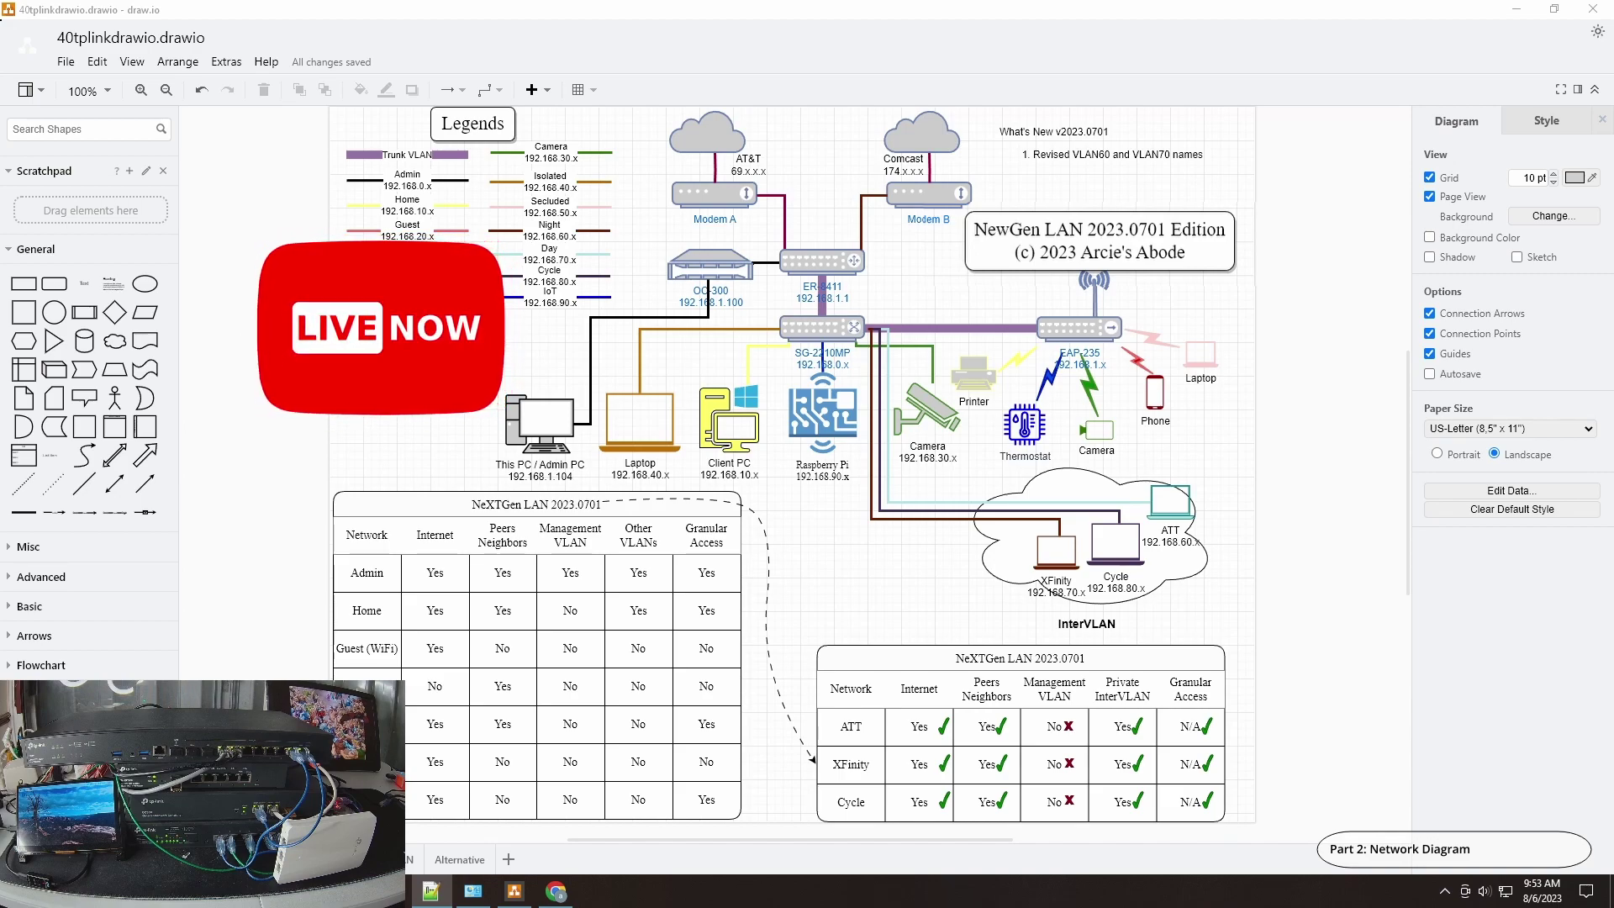
Step: Switch to the 2023.0801 diagram page showing the ER-7206 at 192.168.1.1 in the Inner LAN cloud
left_click(370, 859)
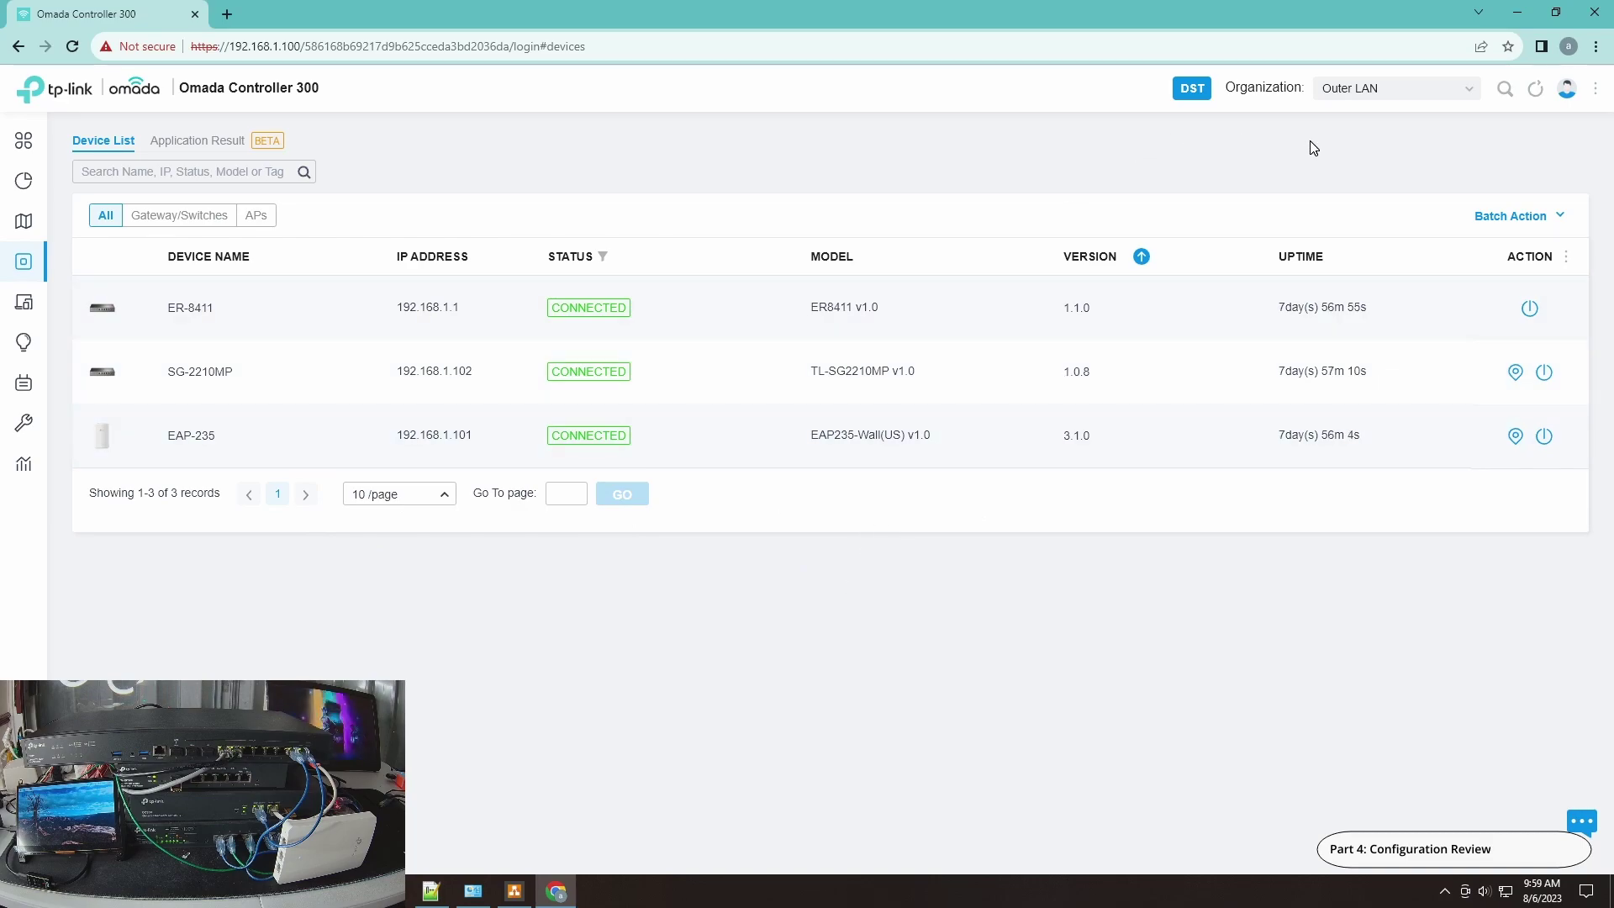
left_click(1371, 92)
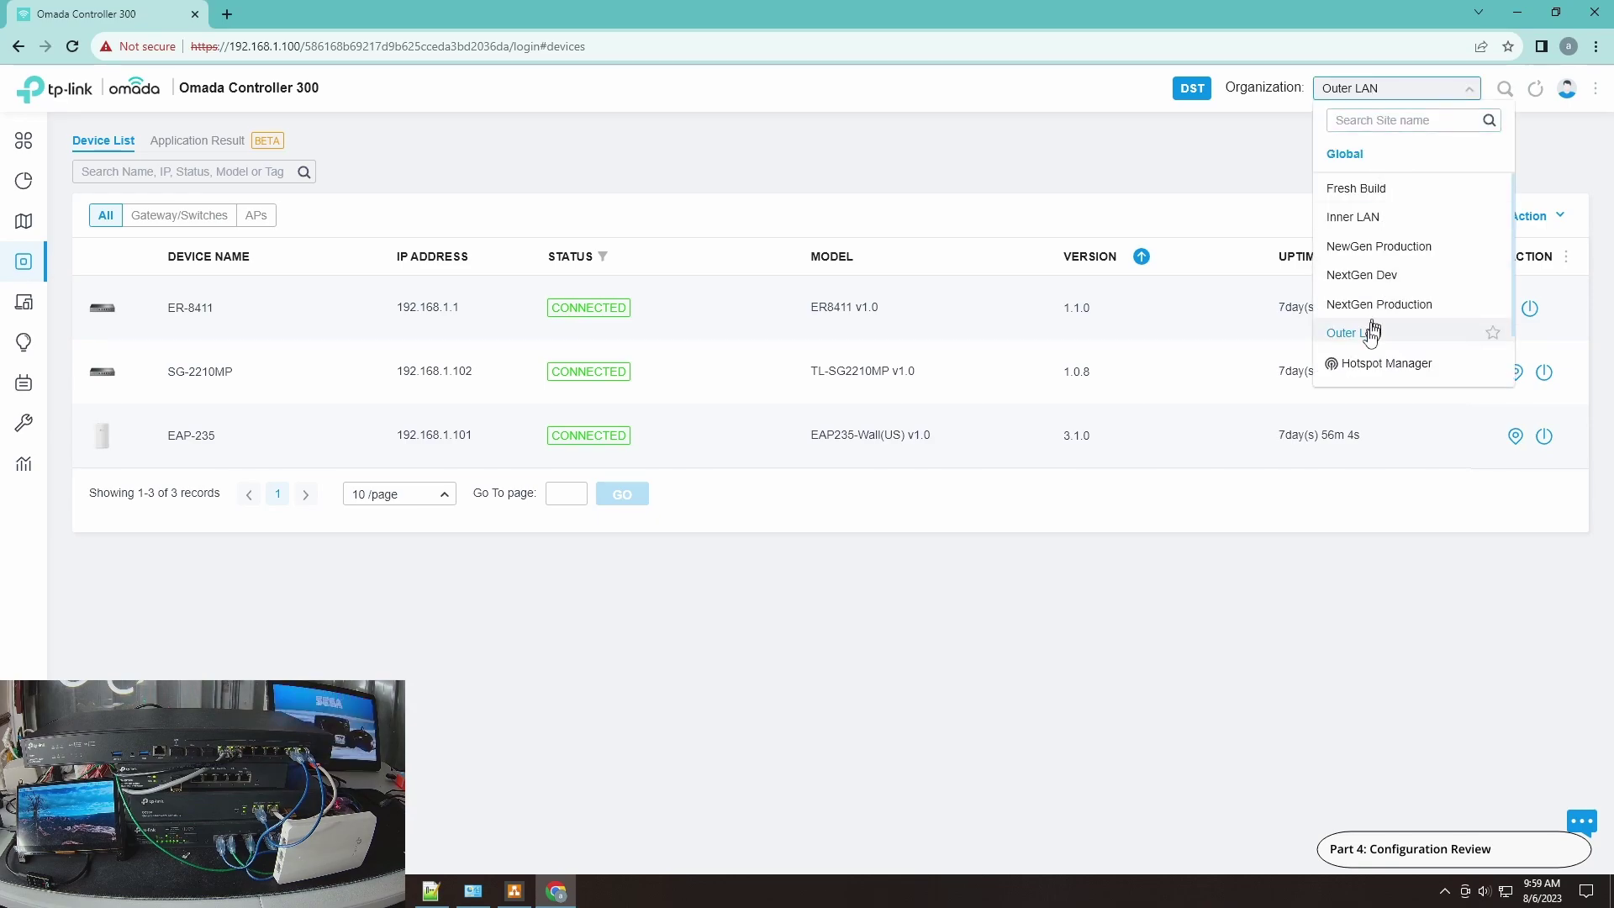
left_click(1369, 214)
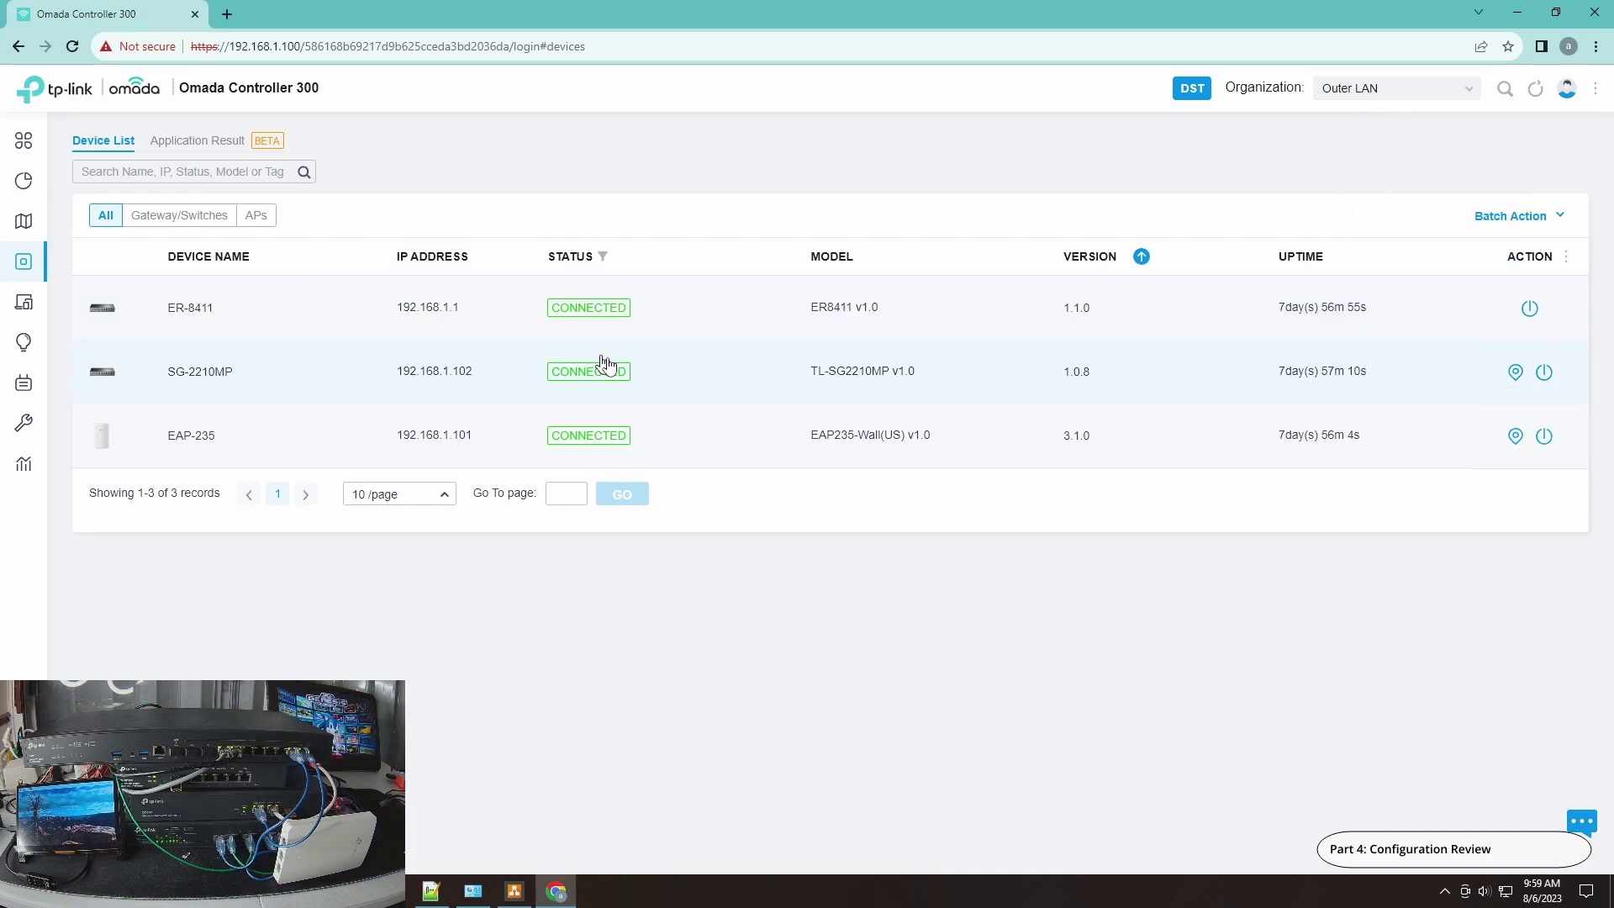
left_click(1352, 89)
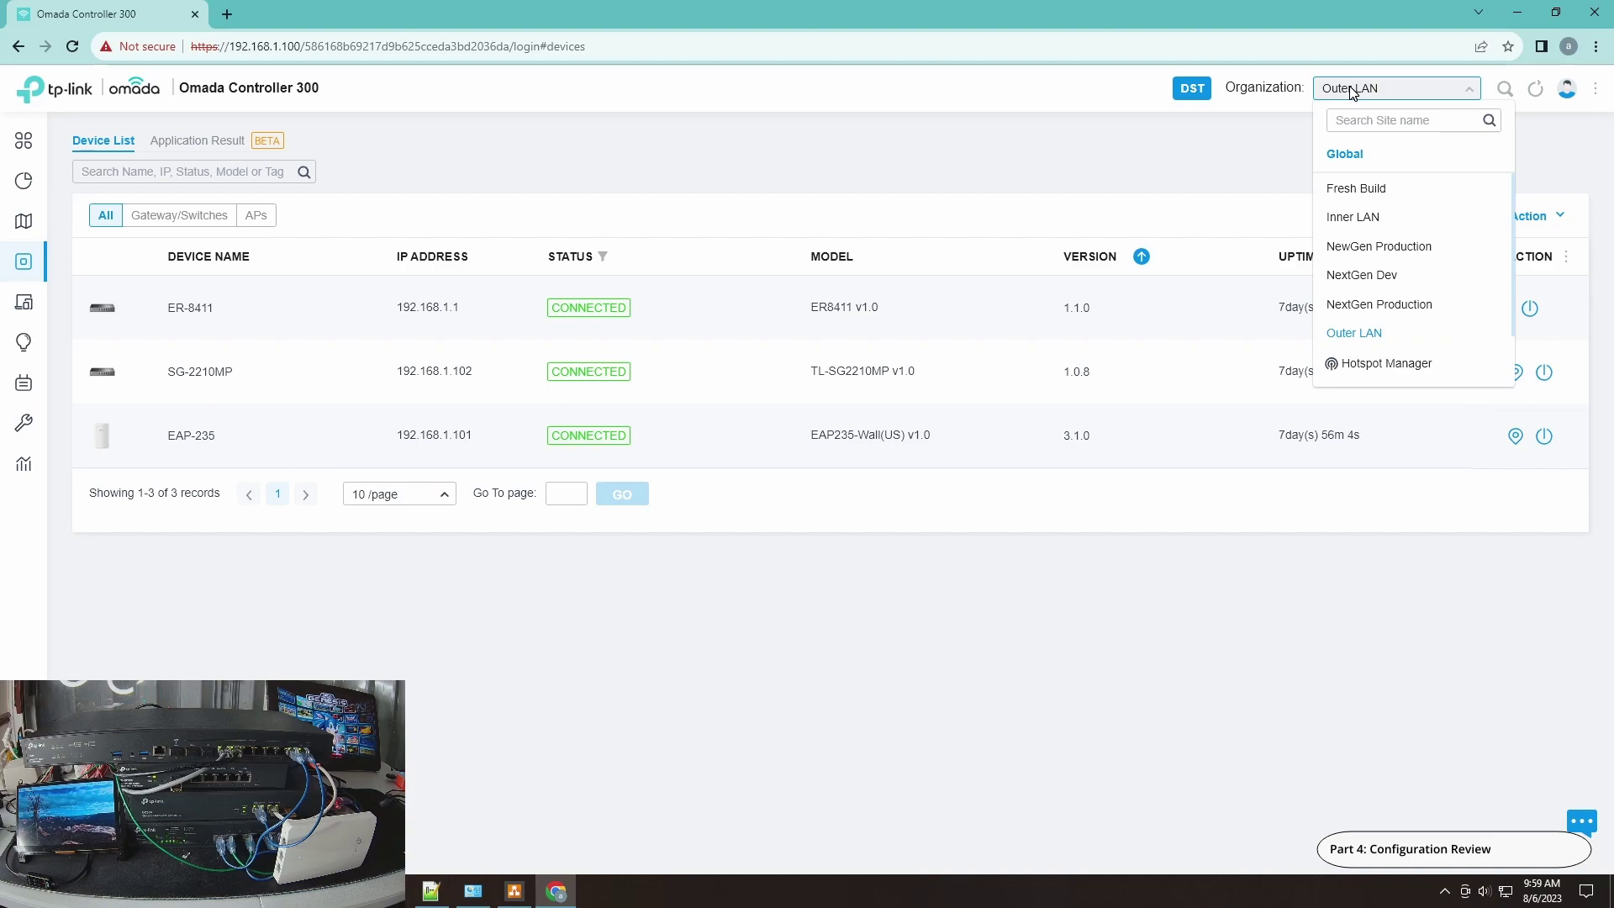
left_click(1334, 219)
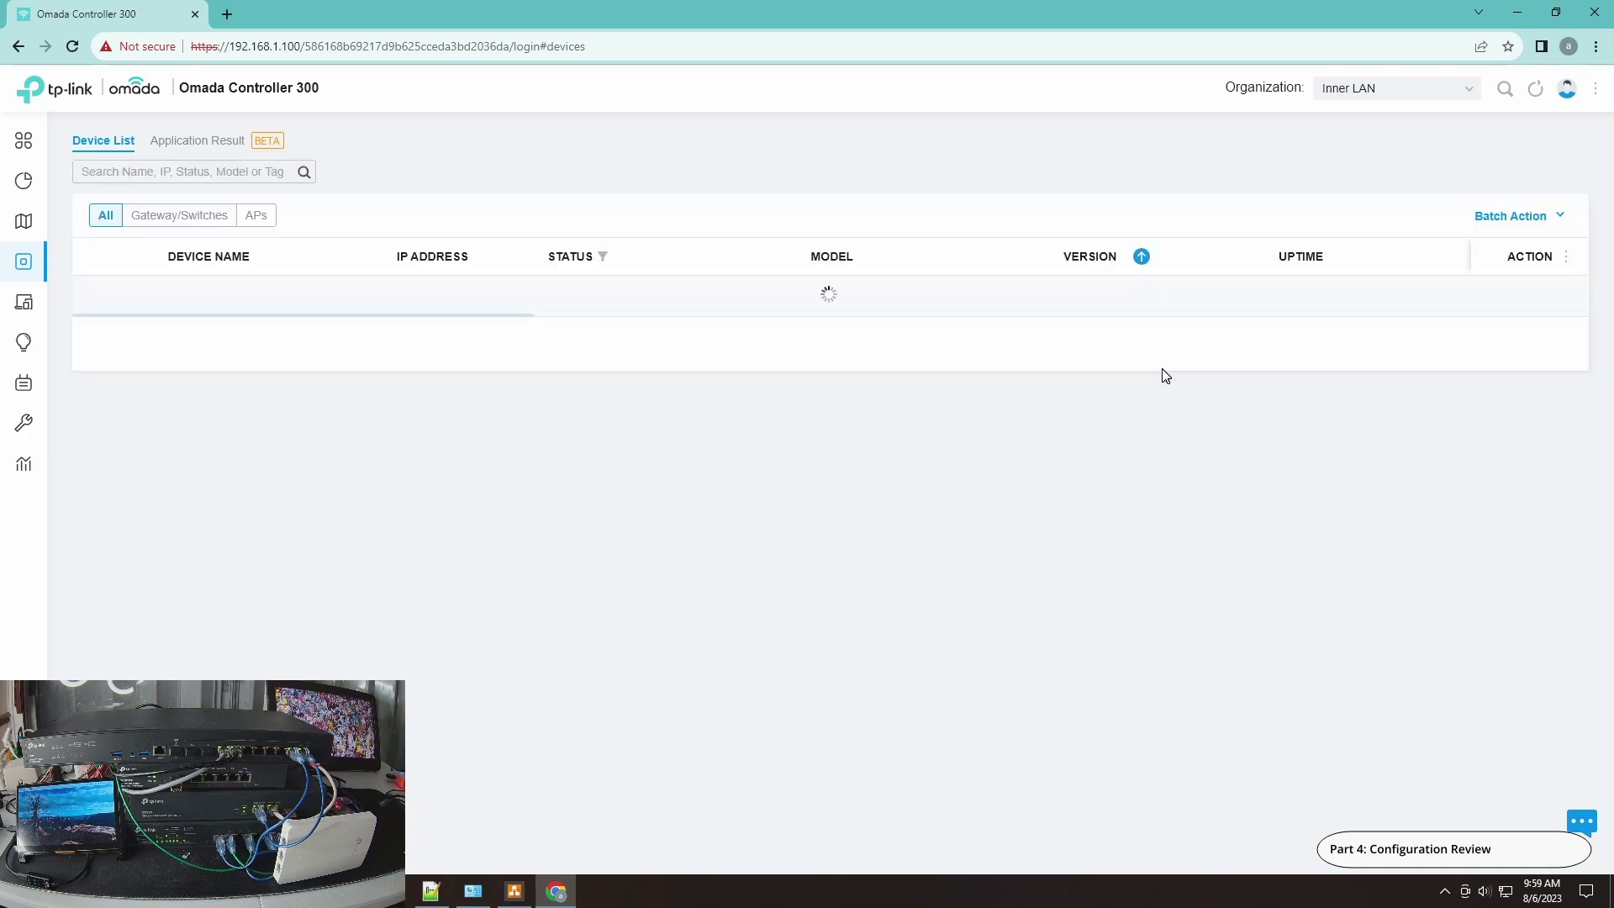
left_click(1415, 90)
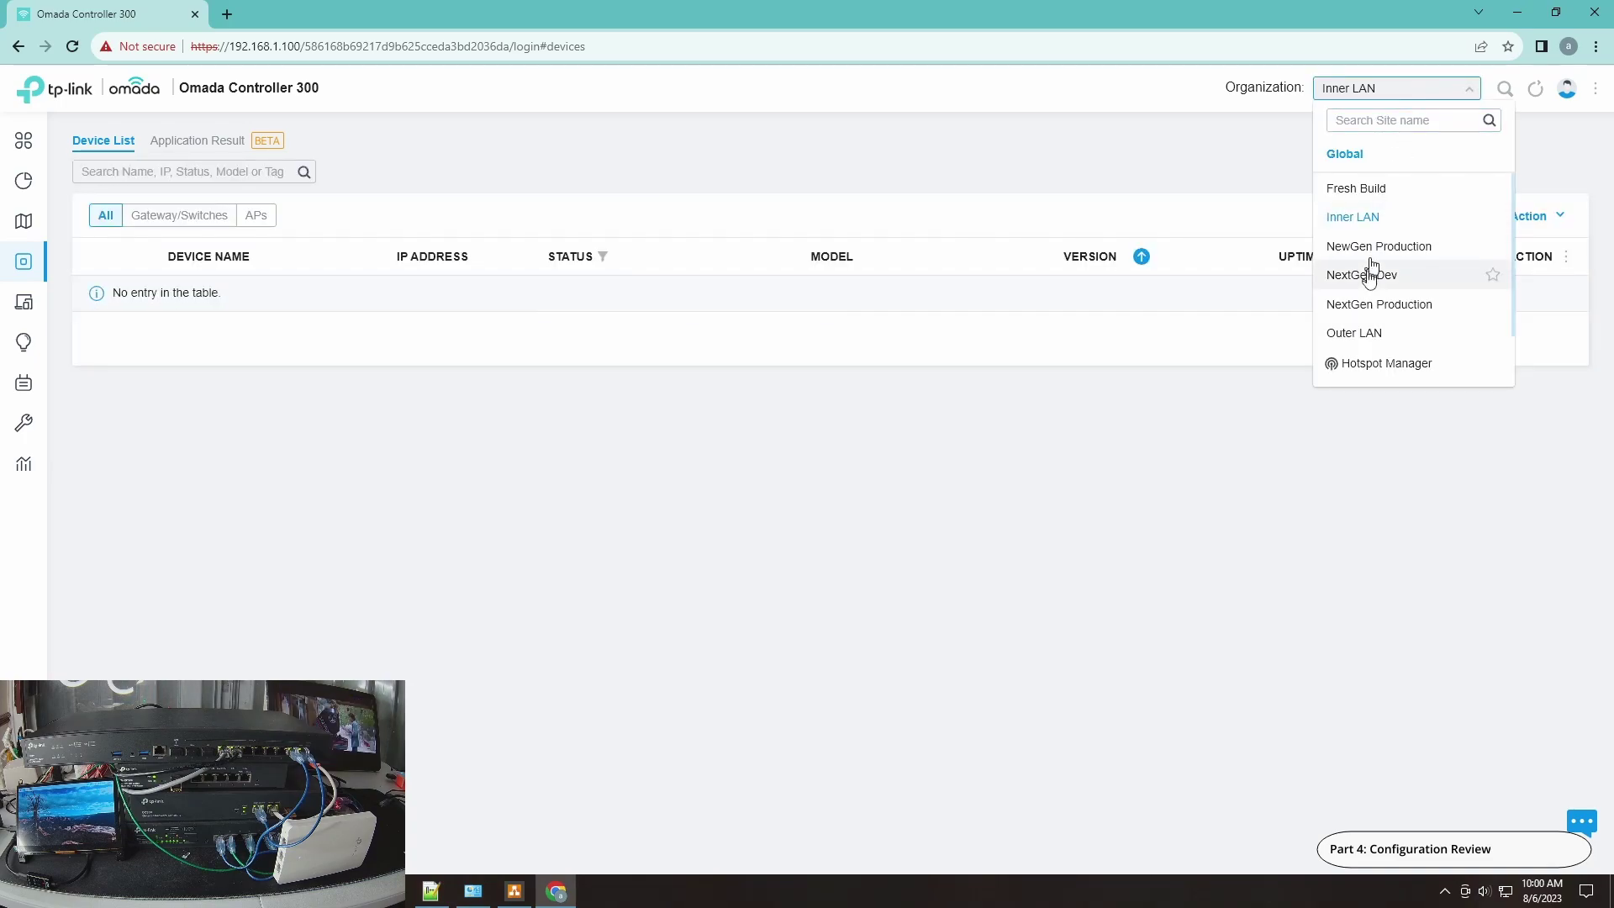
left_click(1373, 333)
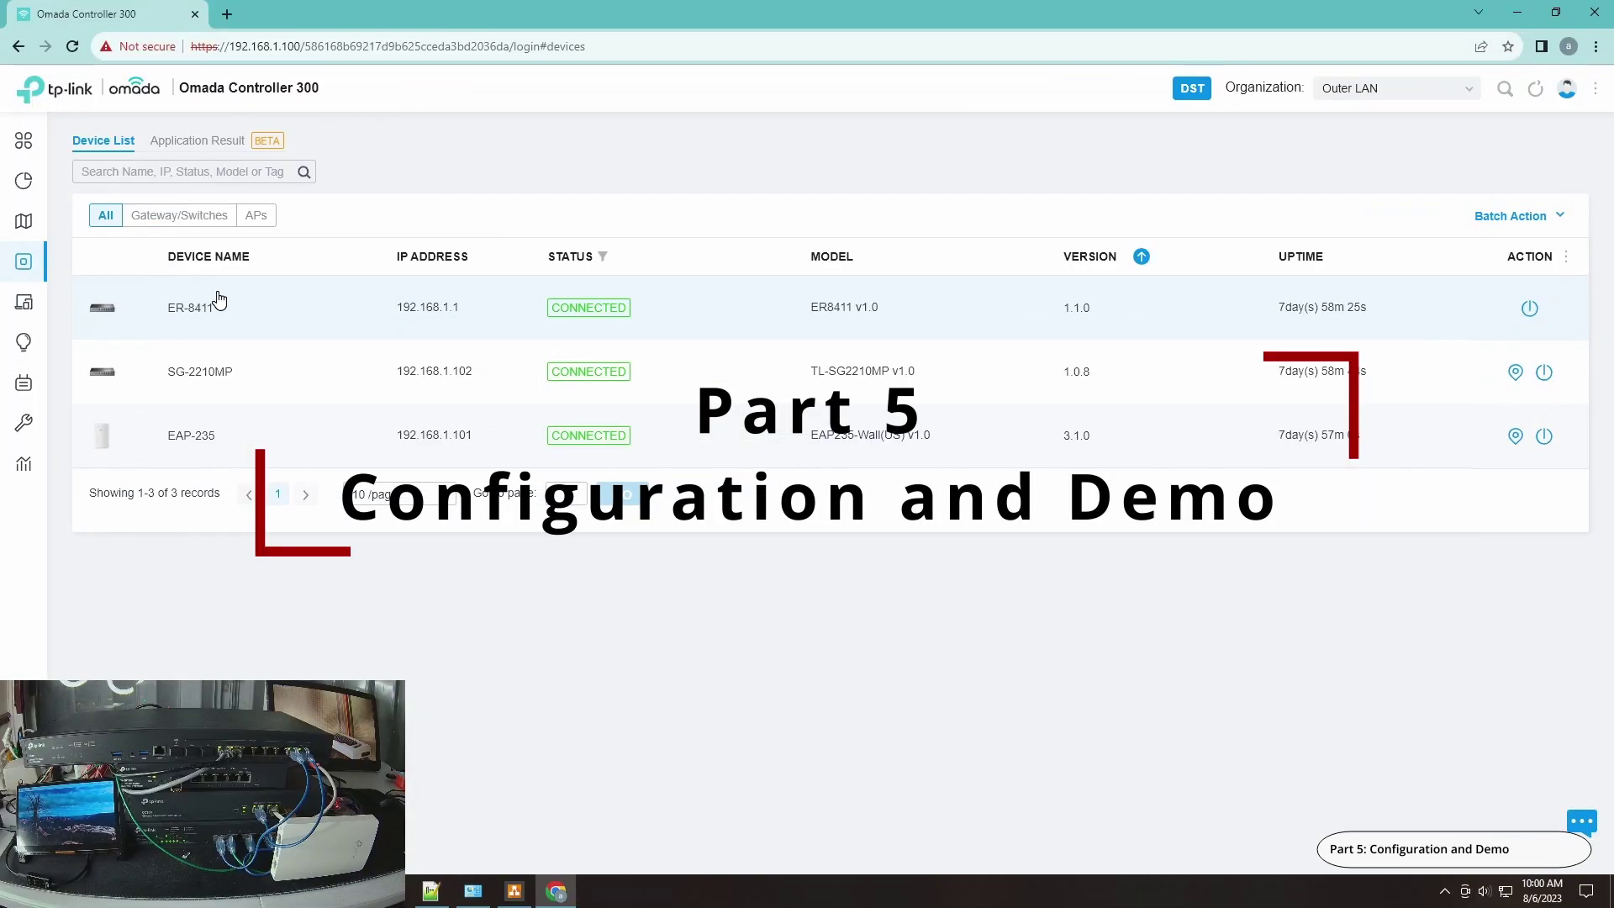
Step: Assign the 01-LAN profile to Port3 of the SG-2210MP switch and apply it
left_click(212, 370)
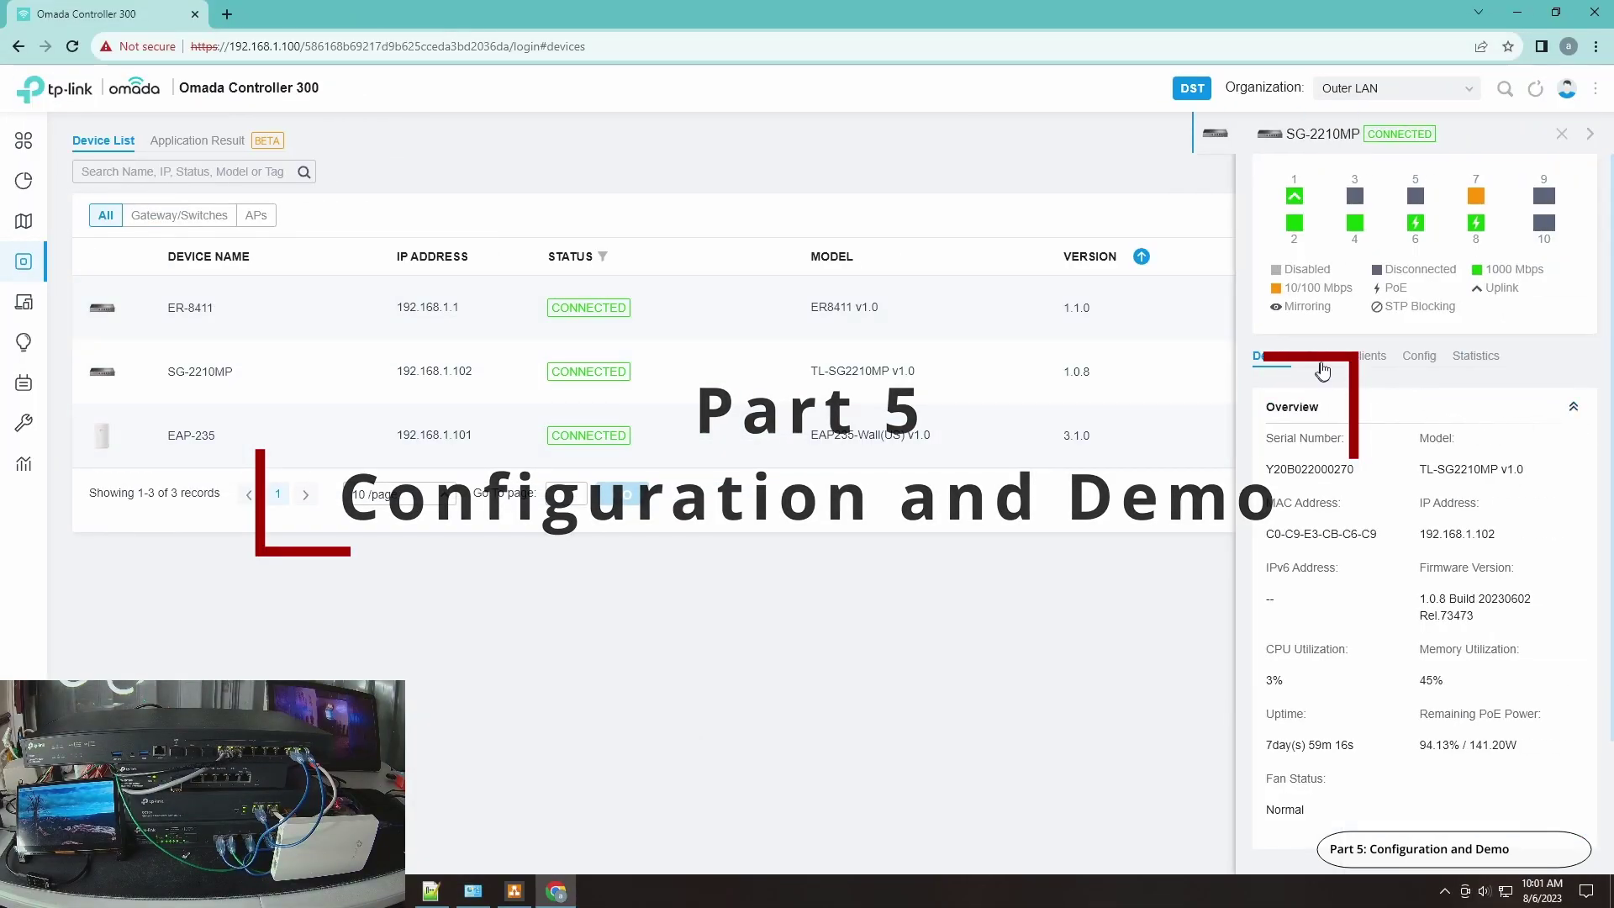
left_click(1321, 358)
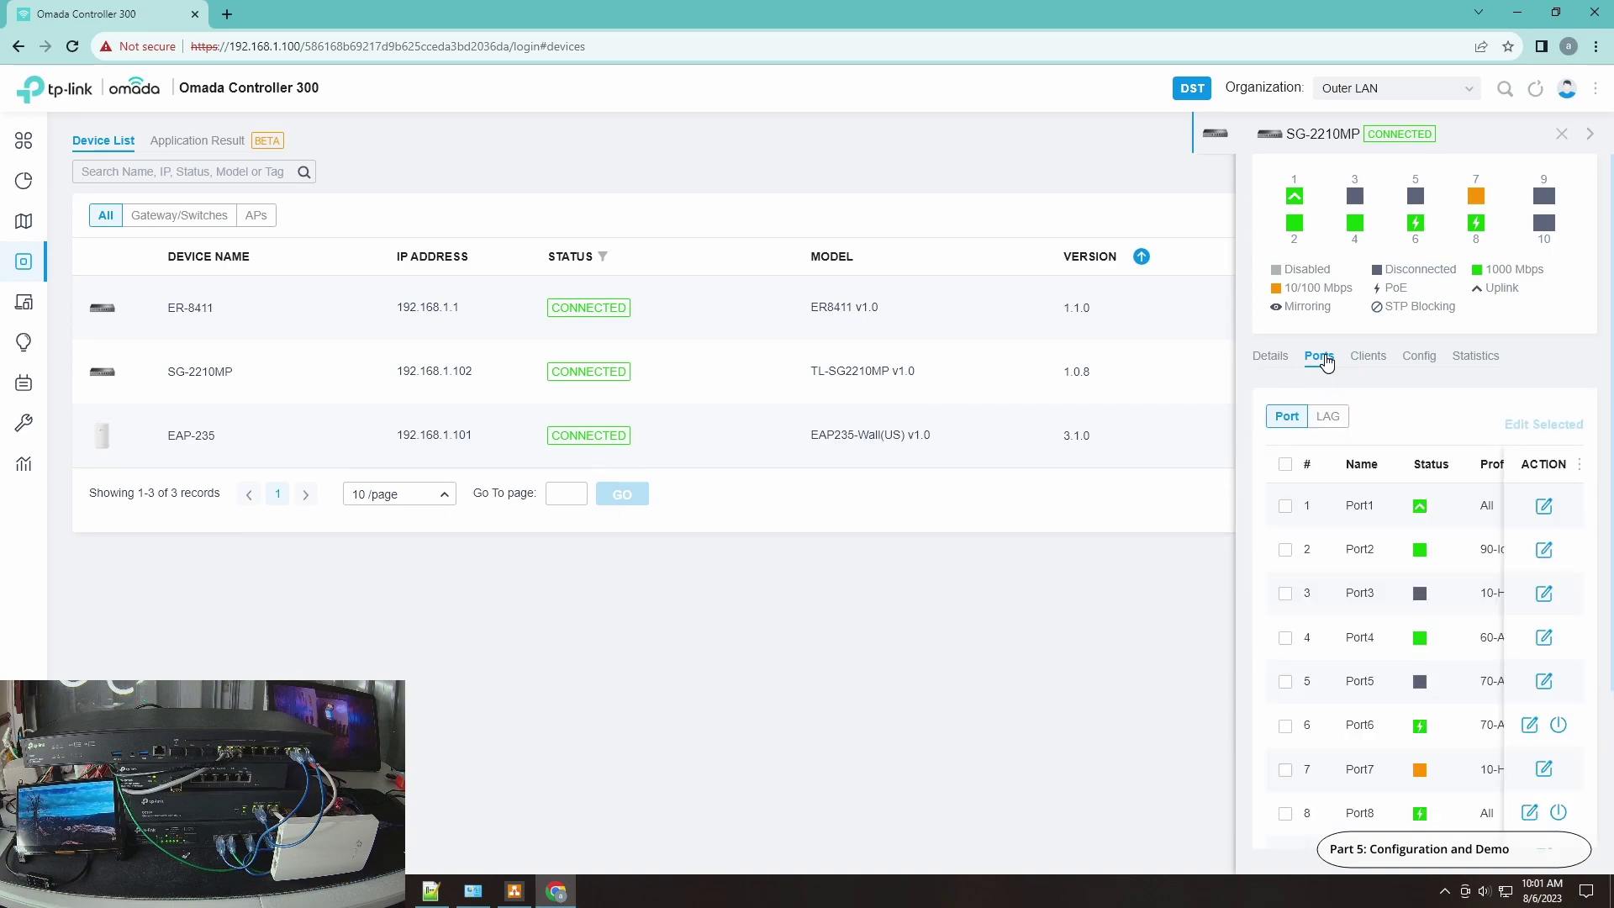
left_click(1544, 593)
left_click(1407, 538)
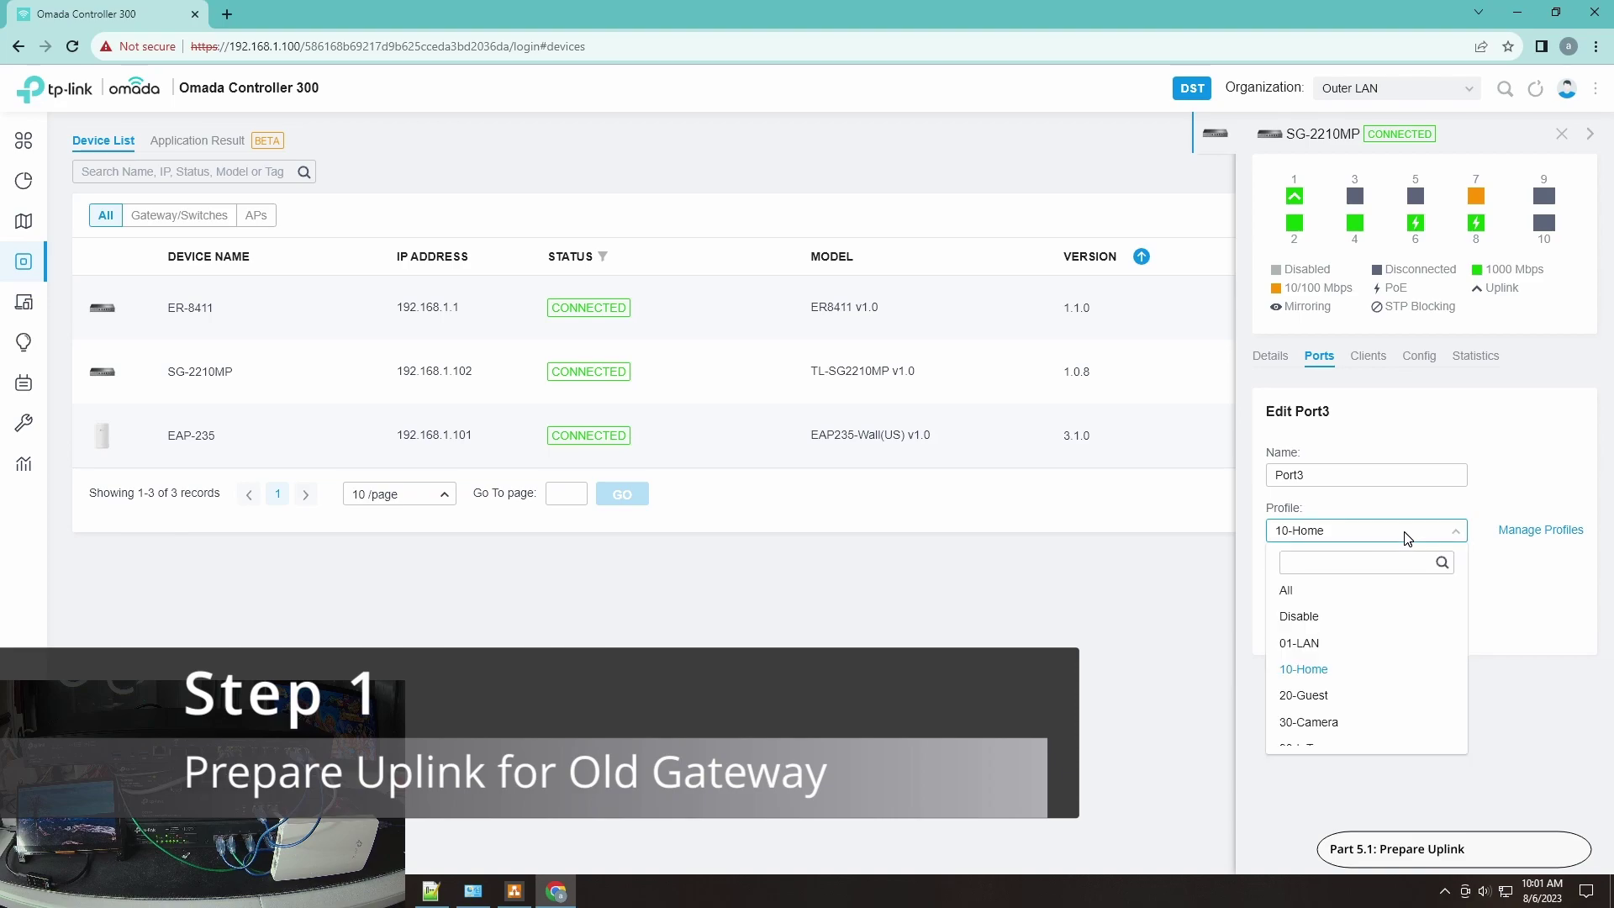
left_click(1315, 602)
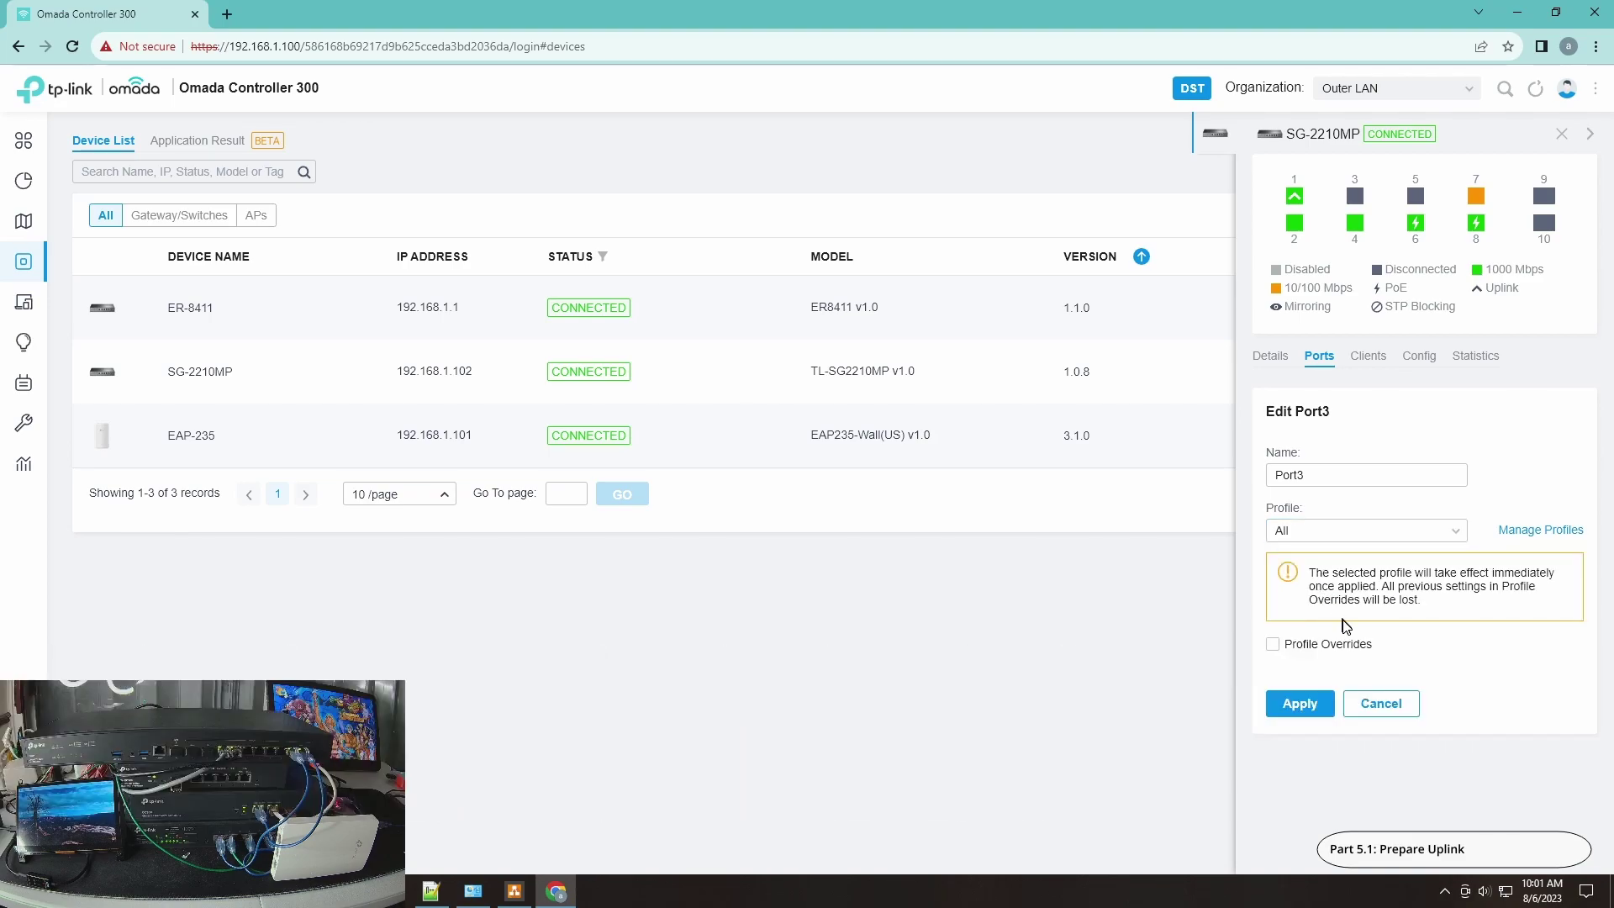
left_click(1336, 529)
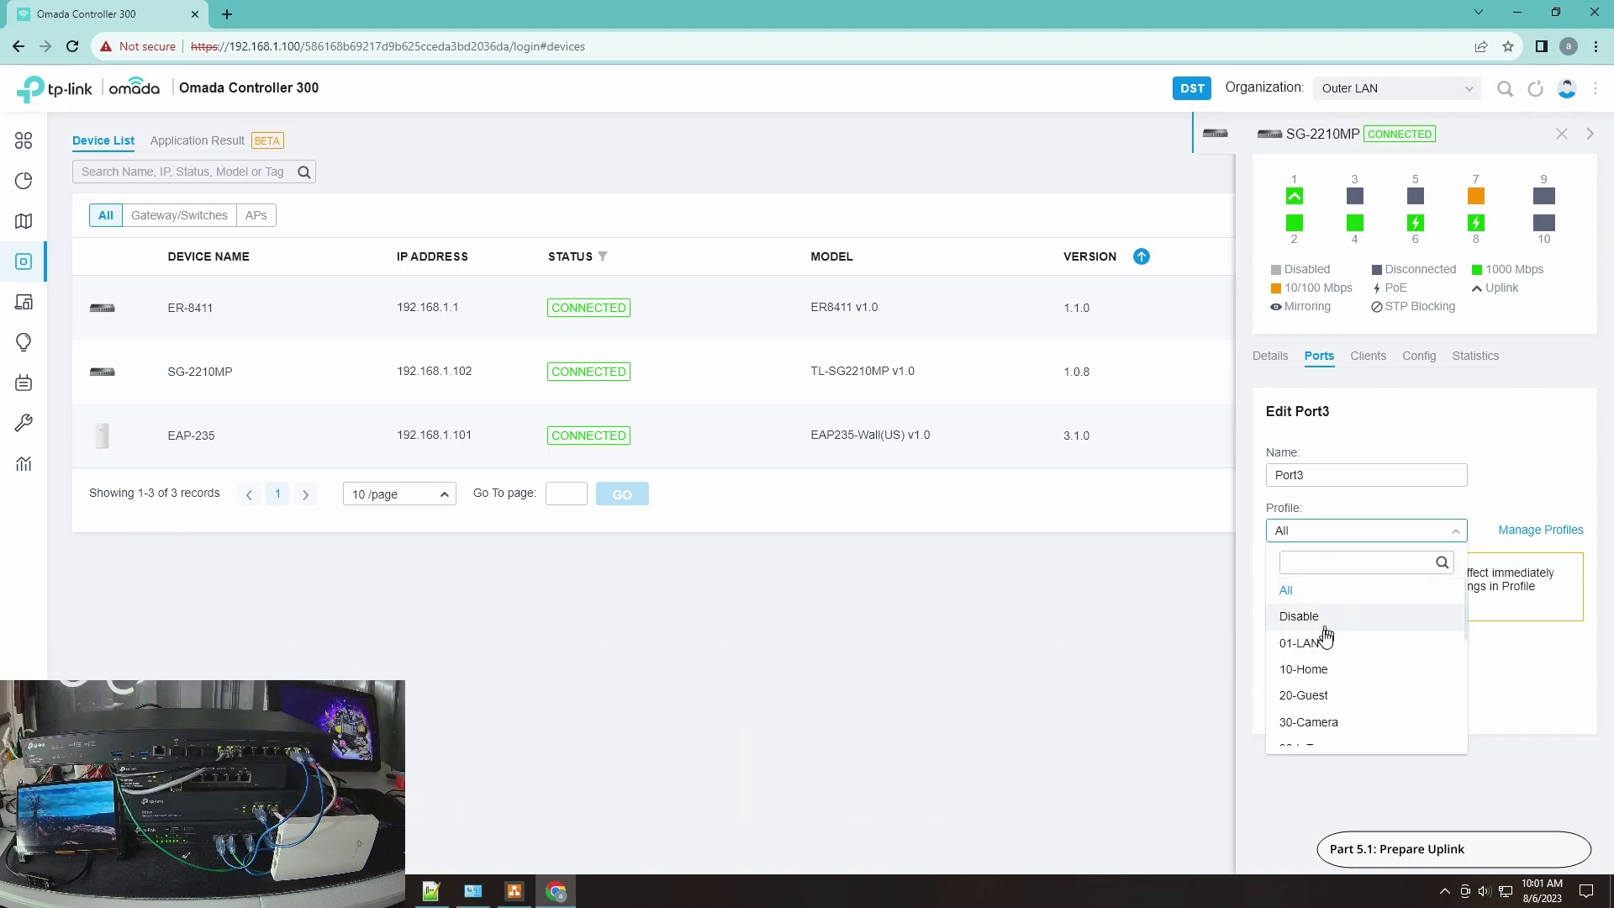
left_click(1301, 644)
left_click(1324, 696)
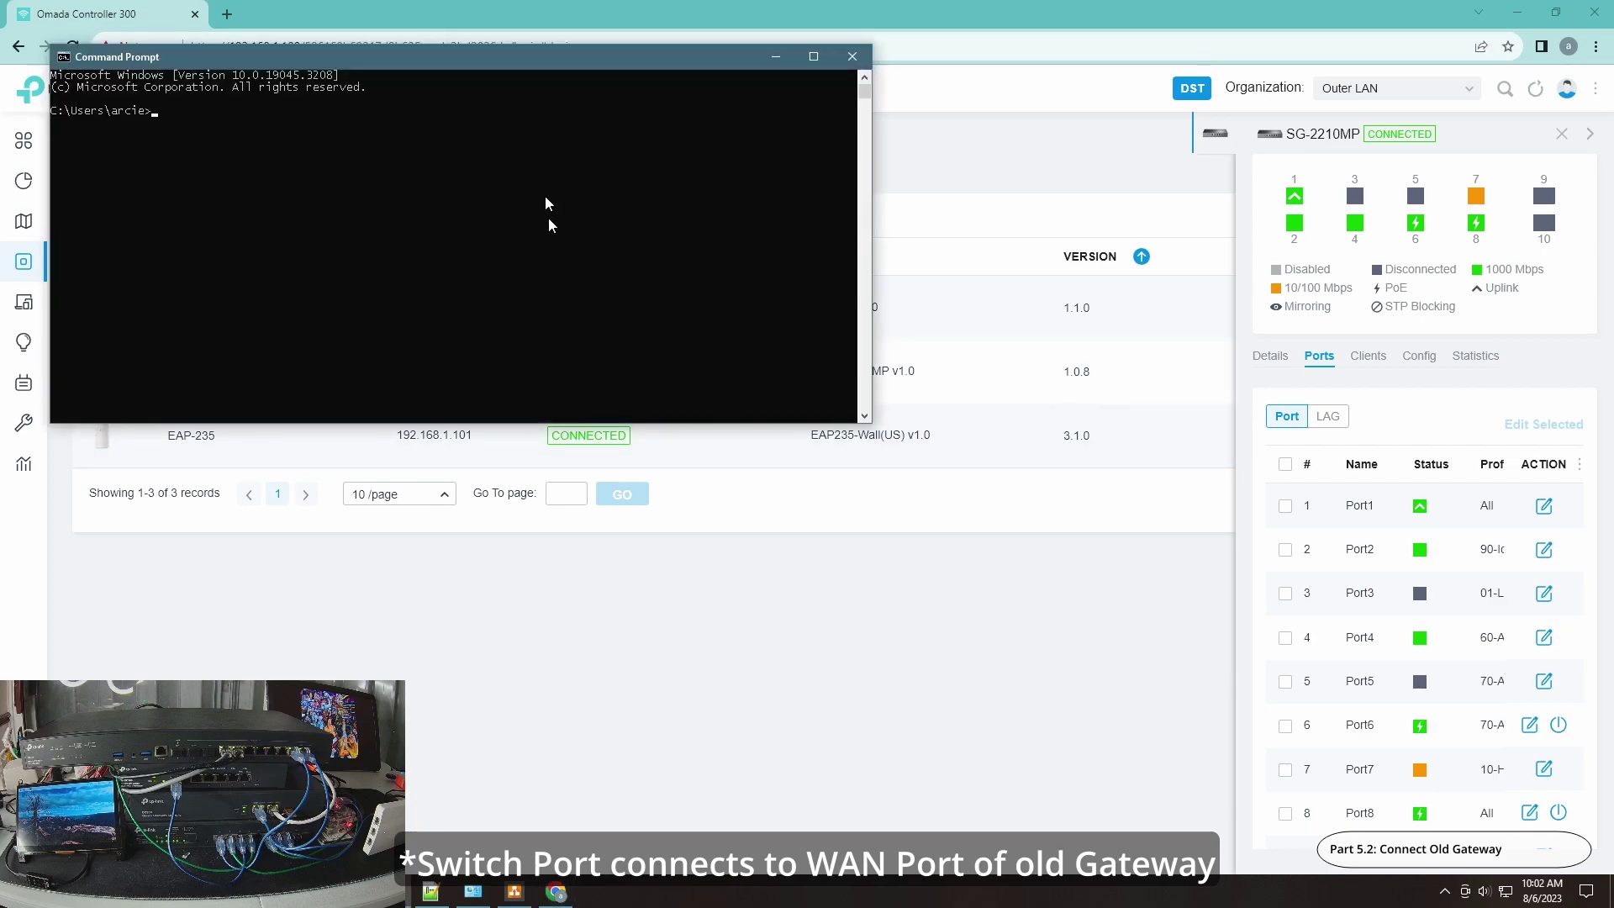
Step: Move the Command Prompt aside and run 'ping 192.168.0.1 -t'
left_click_drag(573, 58, 725, 229)
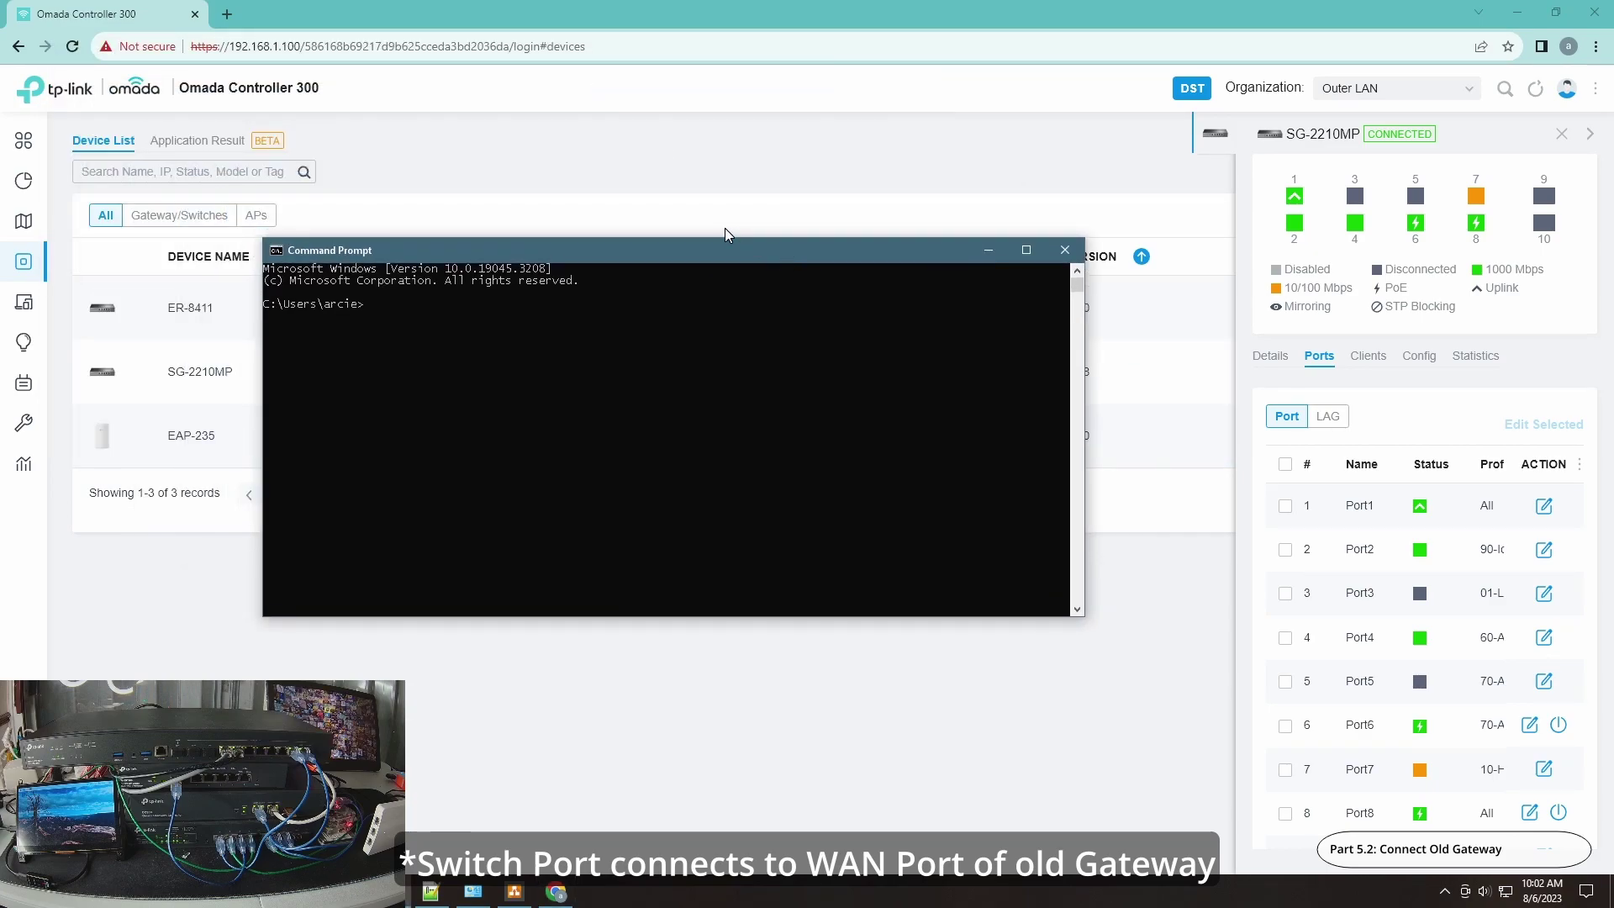
type("ing 192.168.0.1 -t")
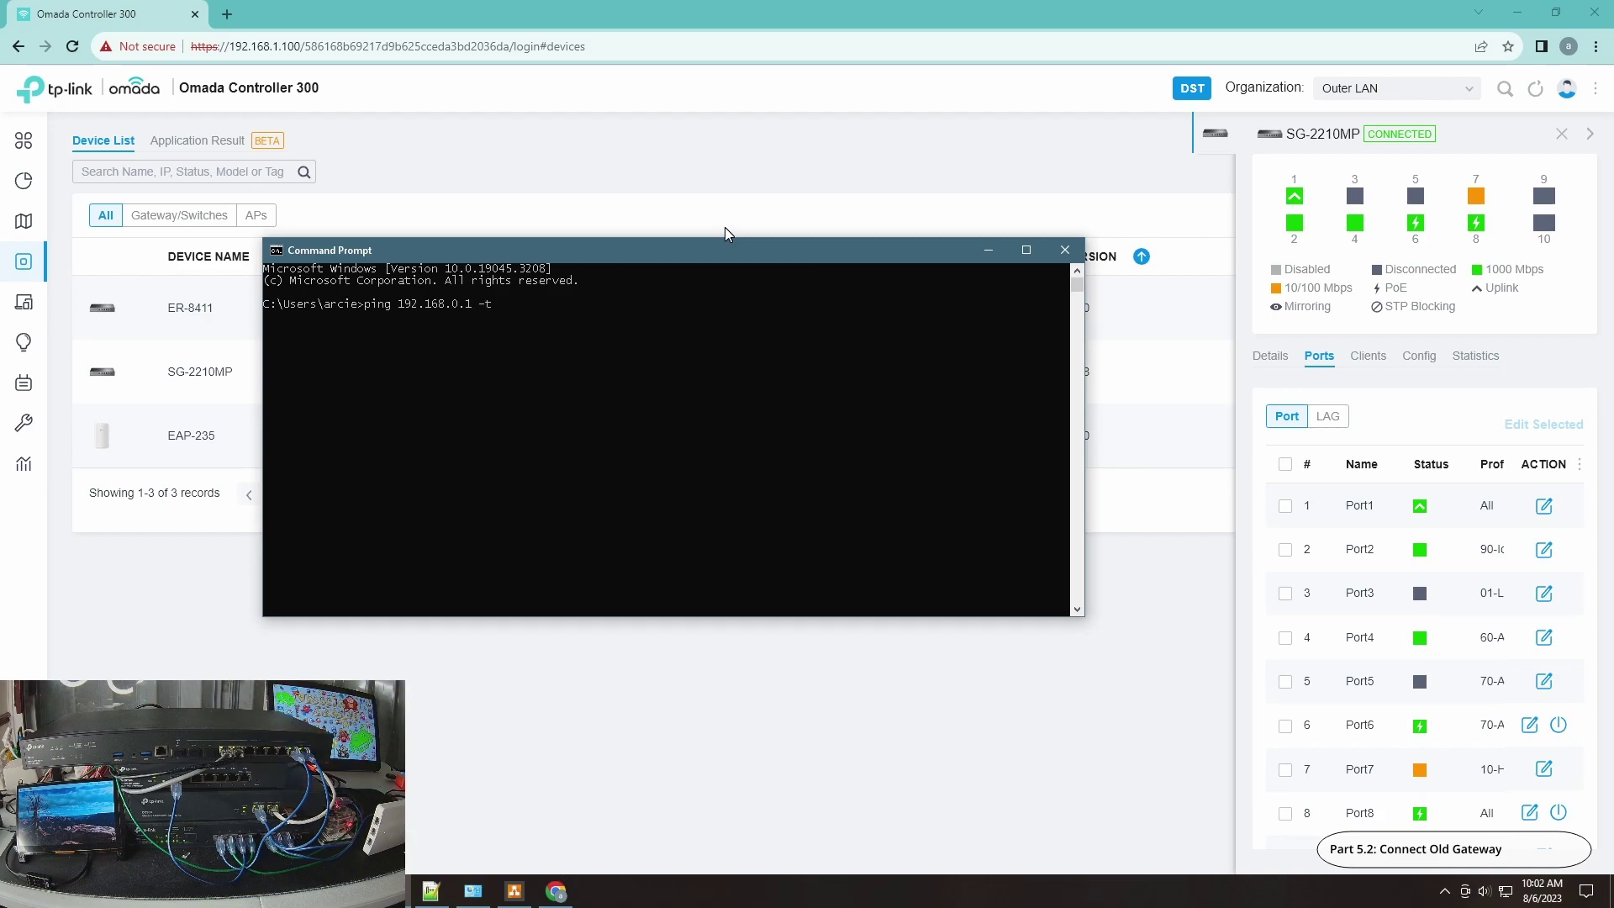
key("Return")
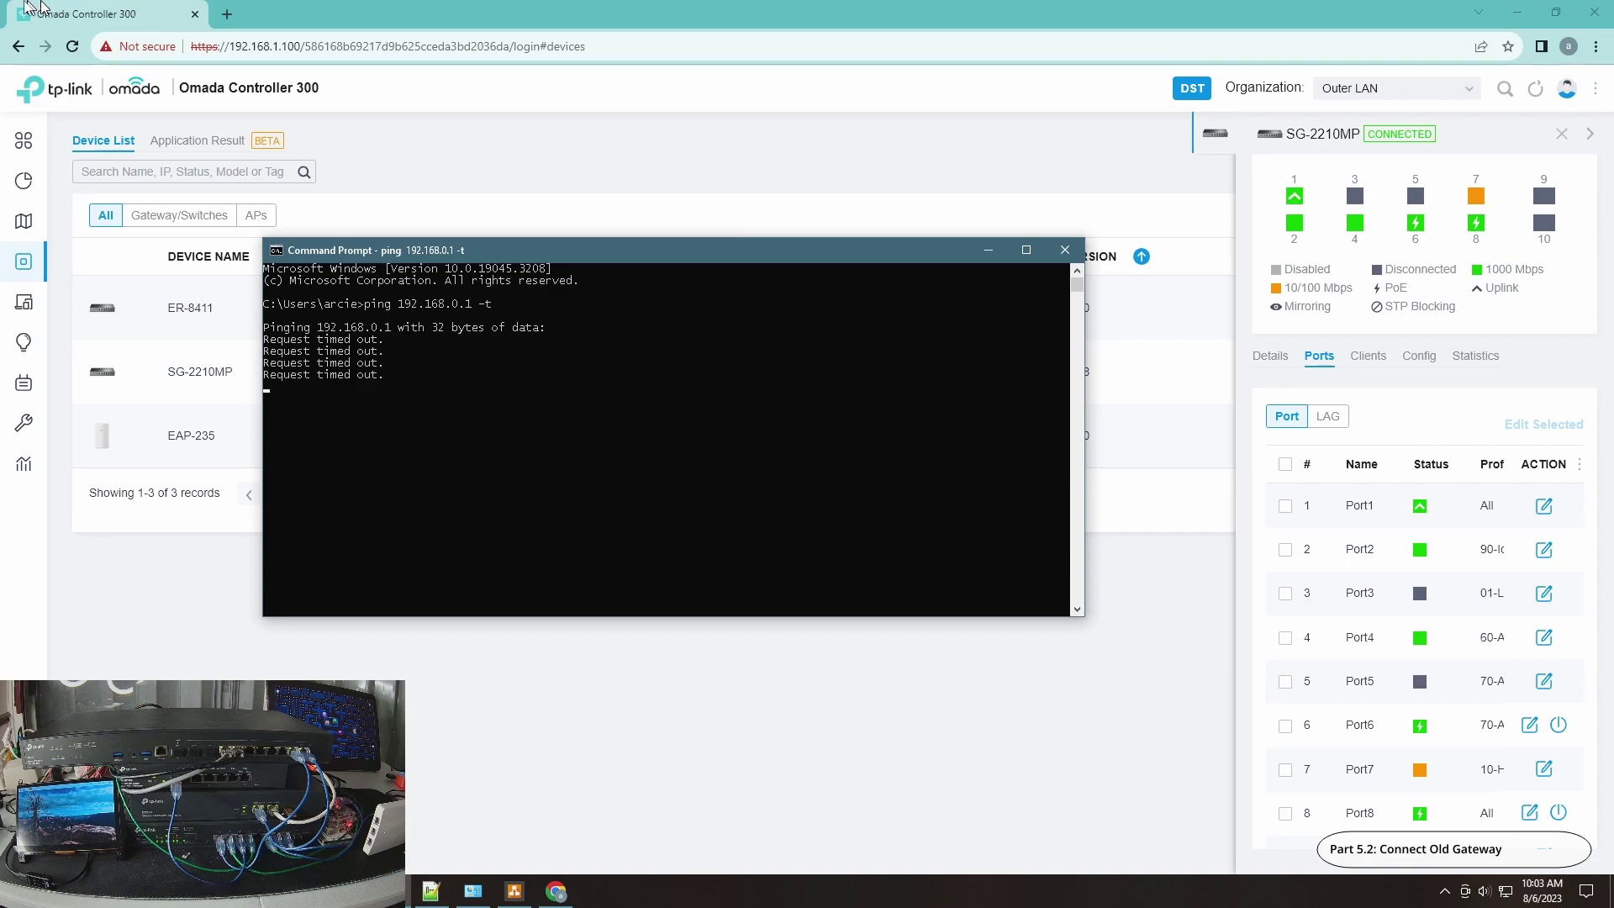
left_click(472, 891)
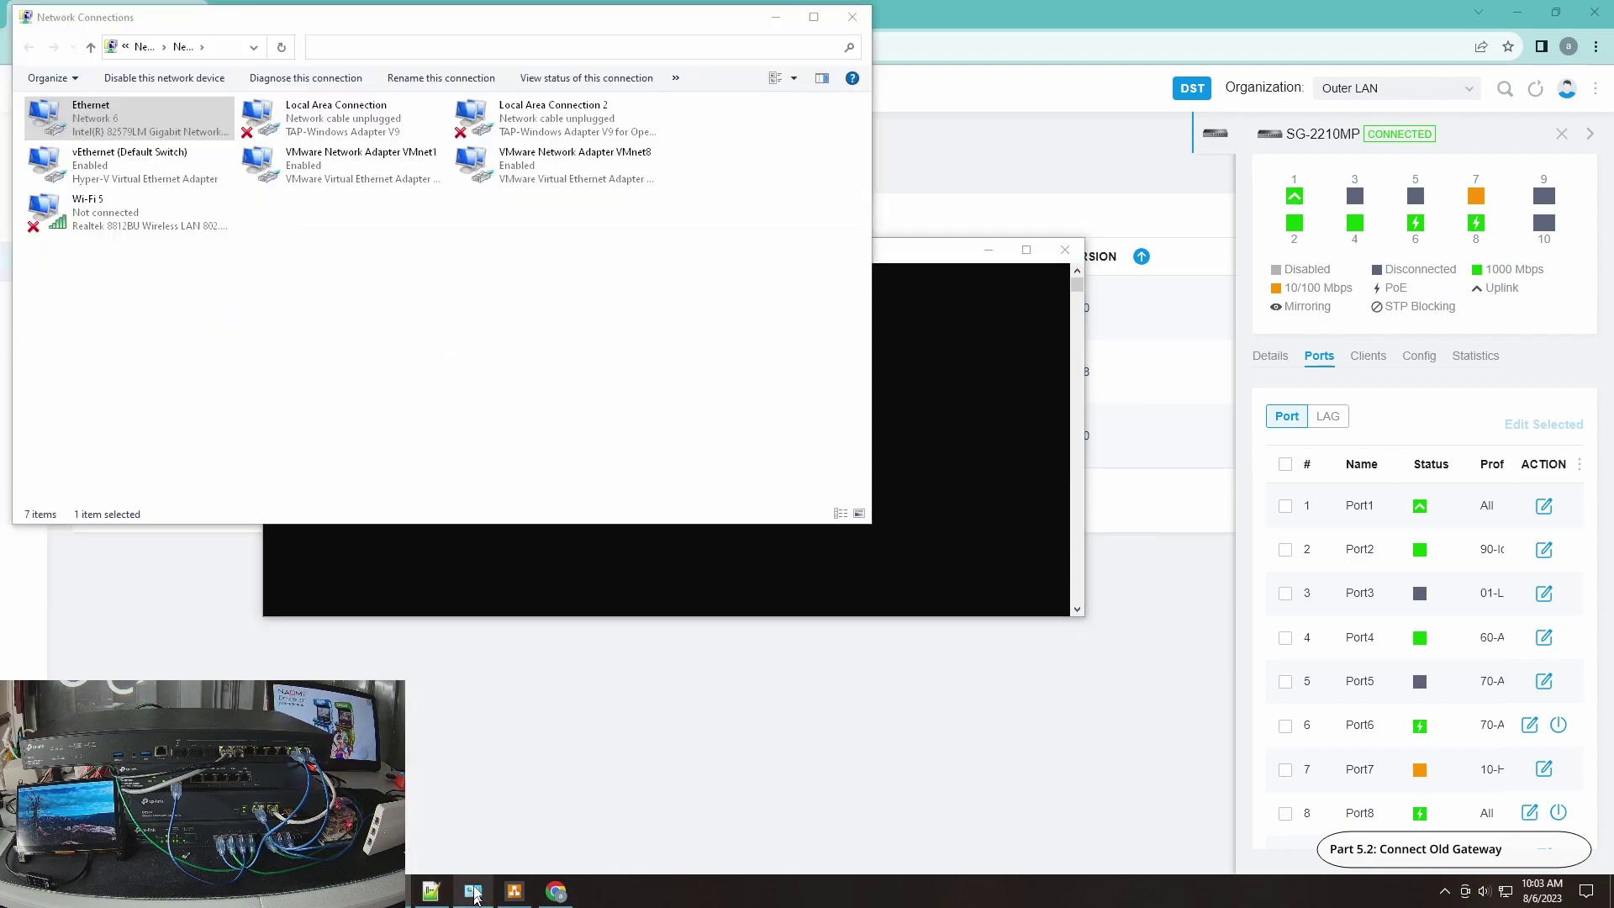
left_click_drag(497, 17, 1308, 158)
double_click(966, 264)
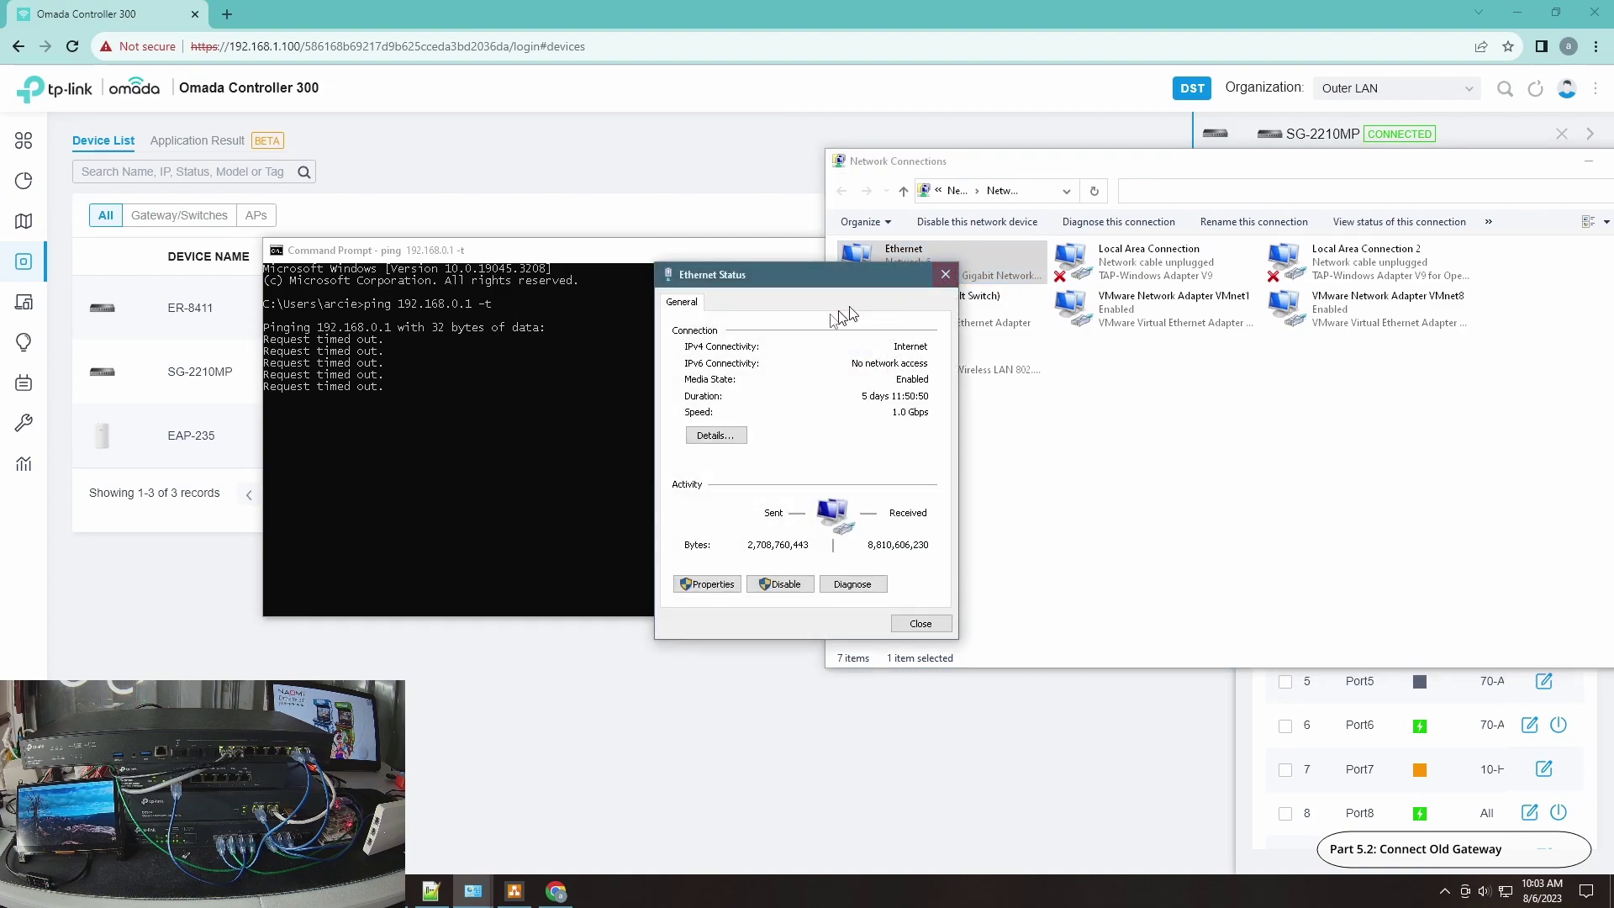
left_click(713, 435)
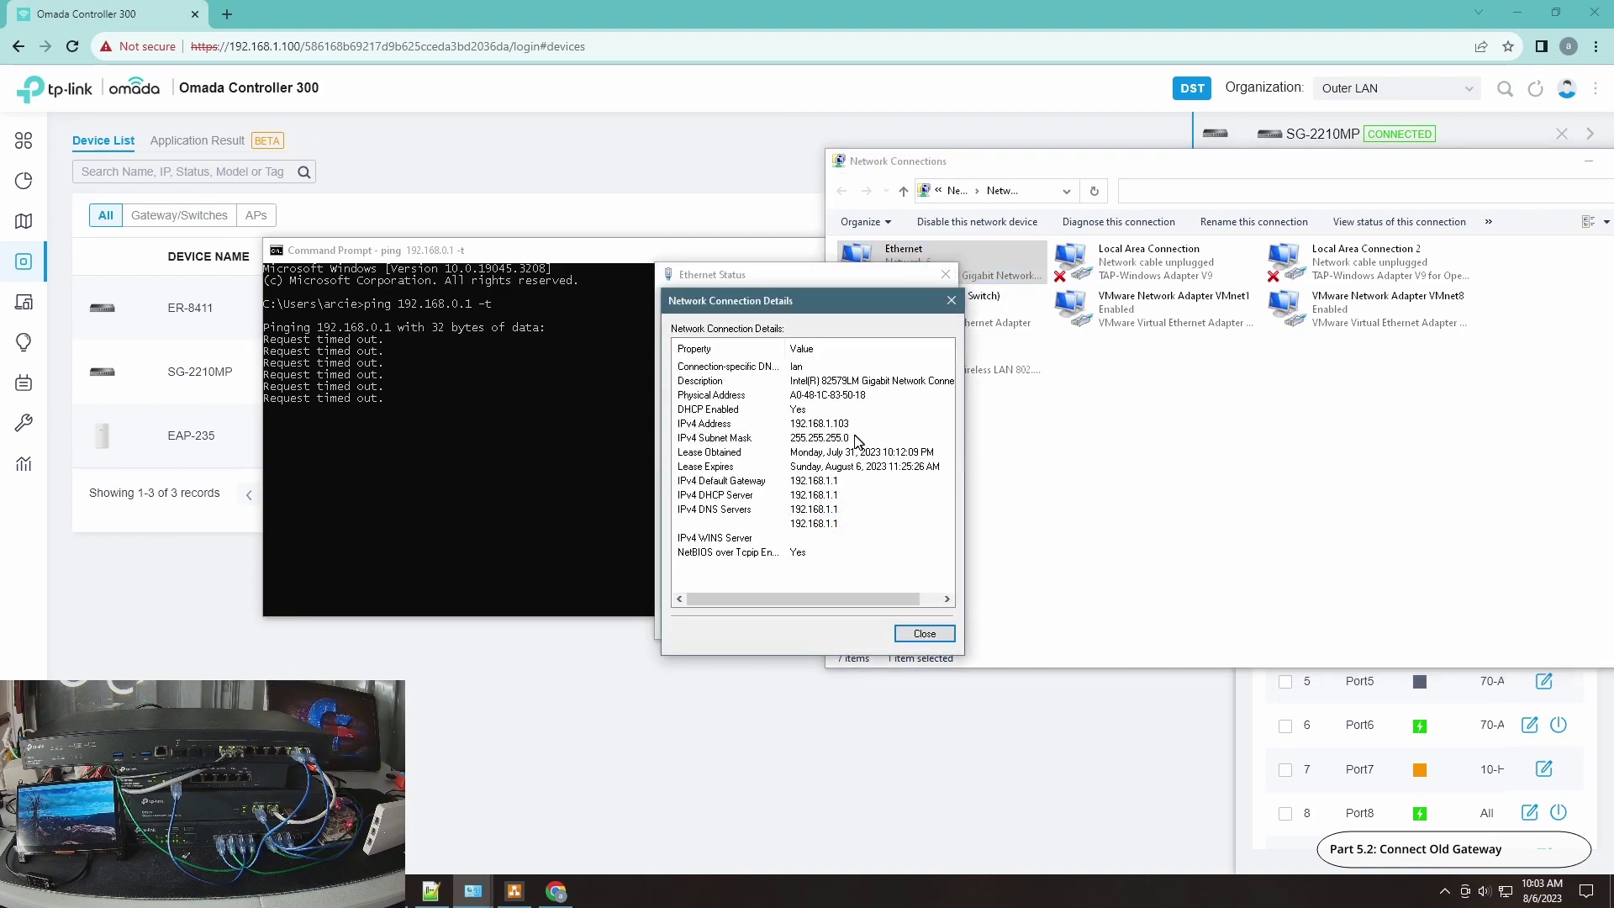
left_click(924, 633)
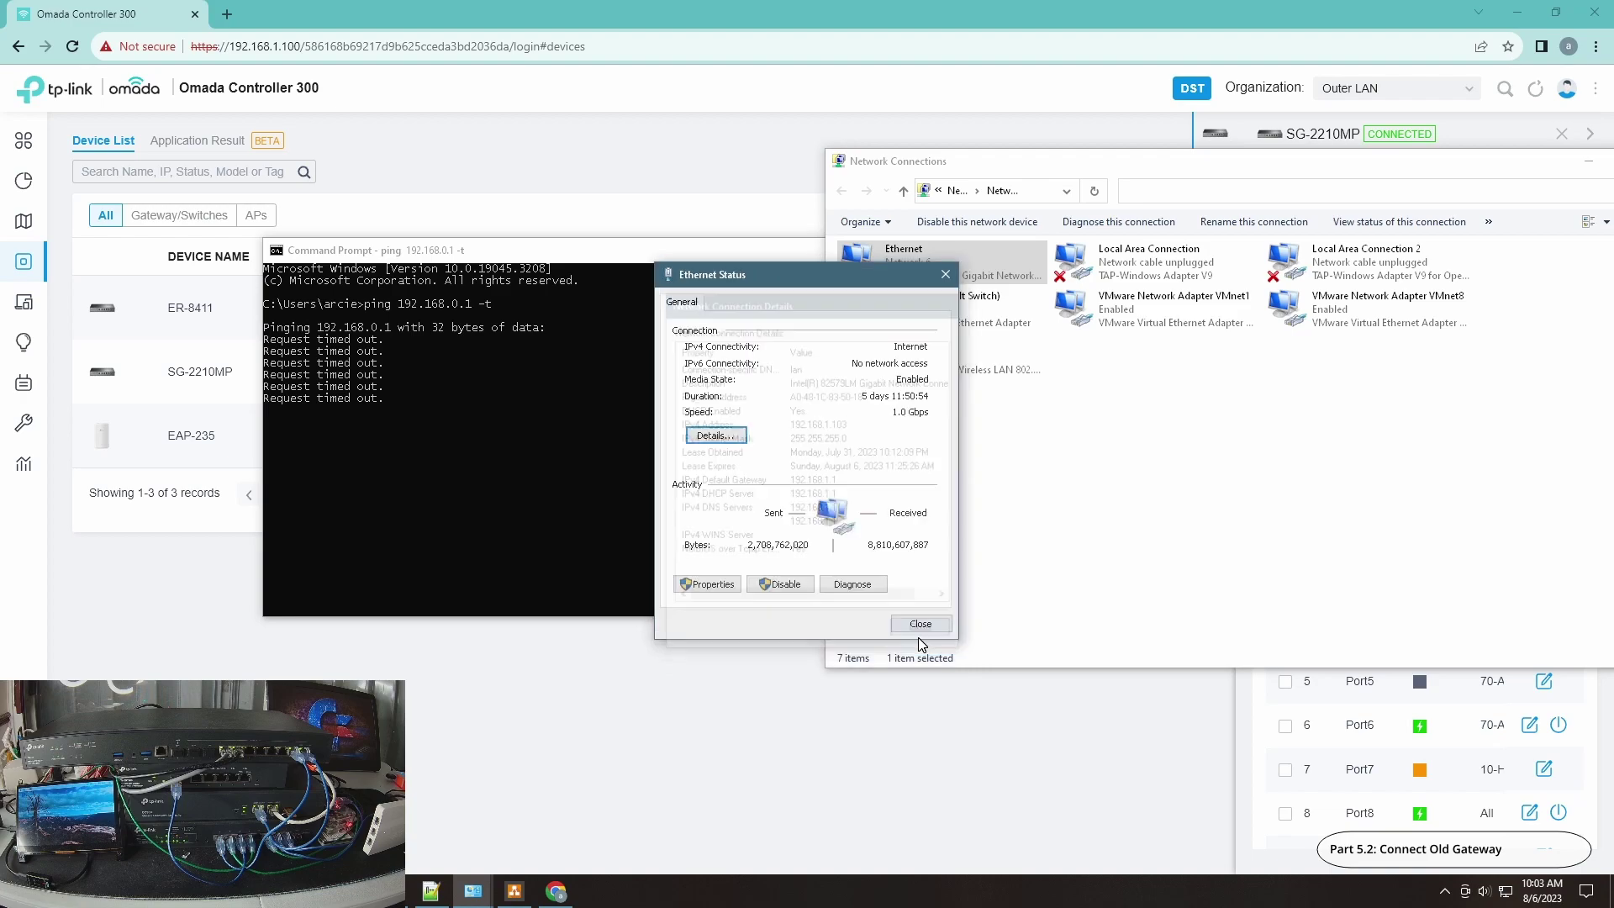
left_click(916, 620)
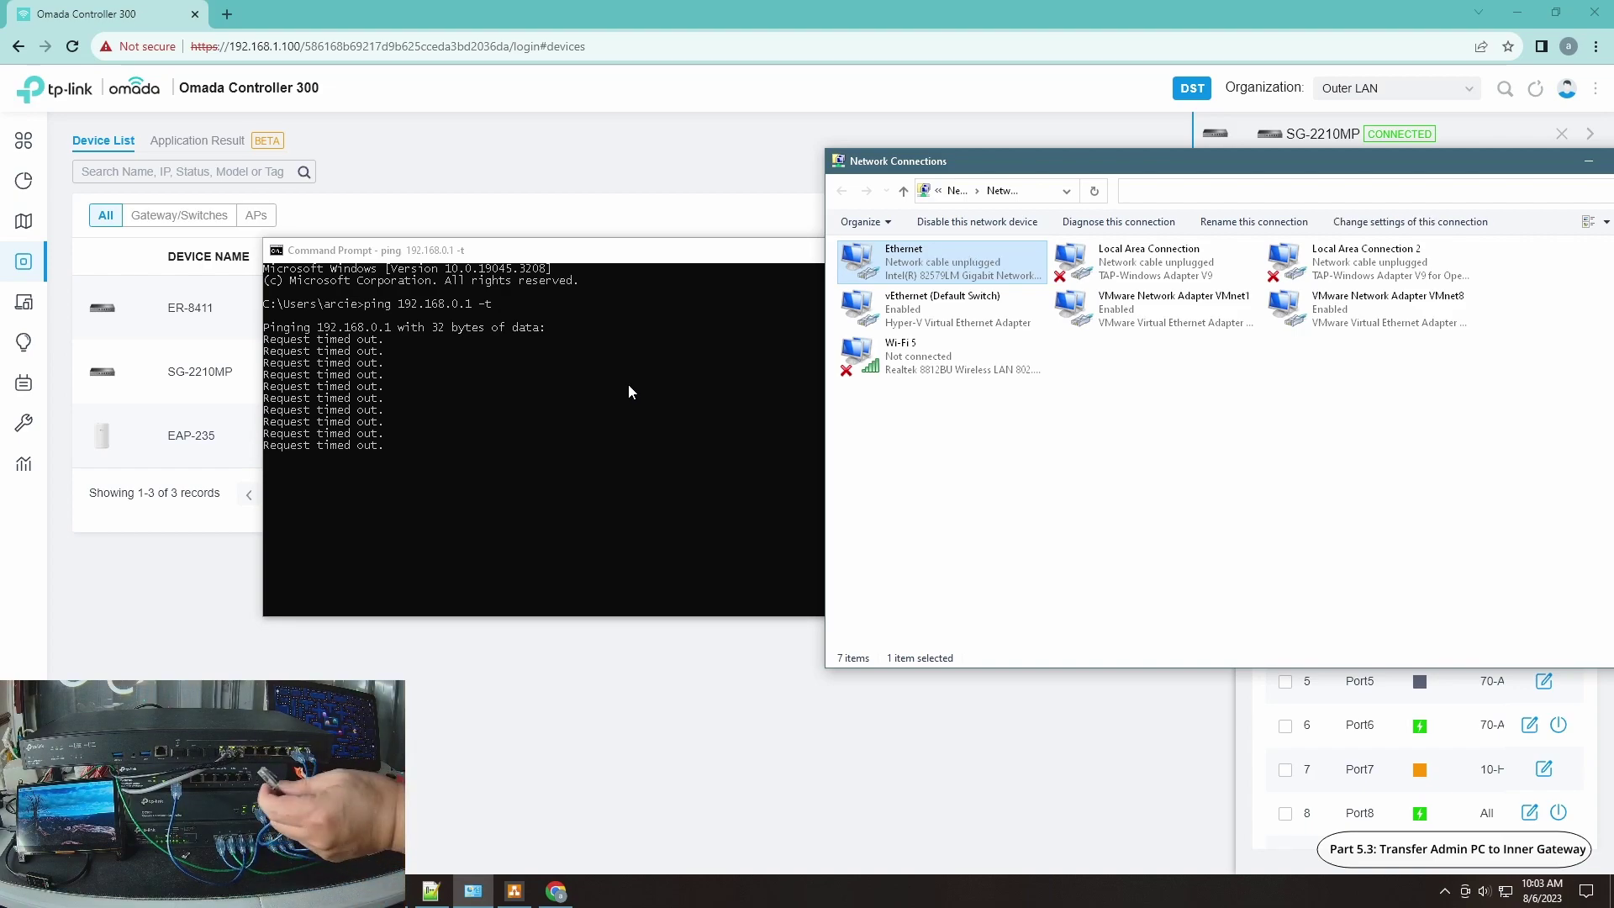
Step: Stop the timing-out ping to 192.168.0.1 with Ctrl+C
key("ctrl+c")
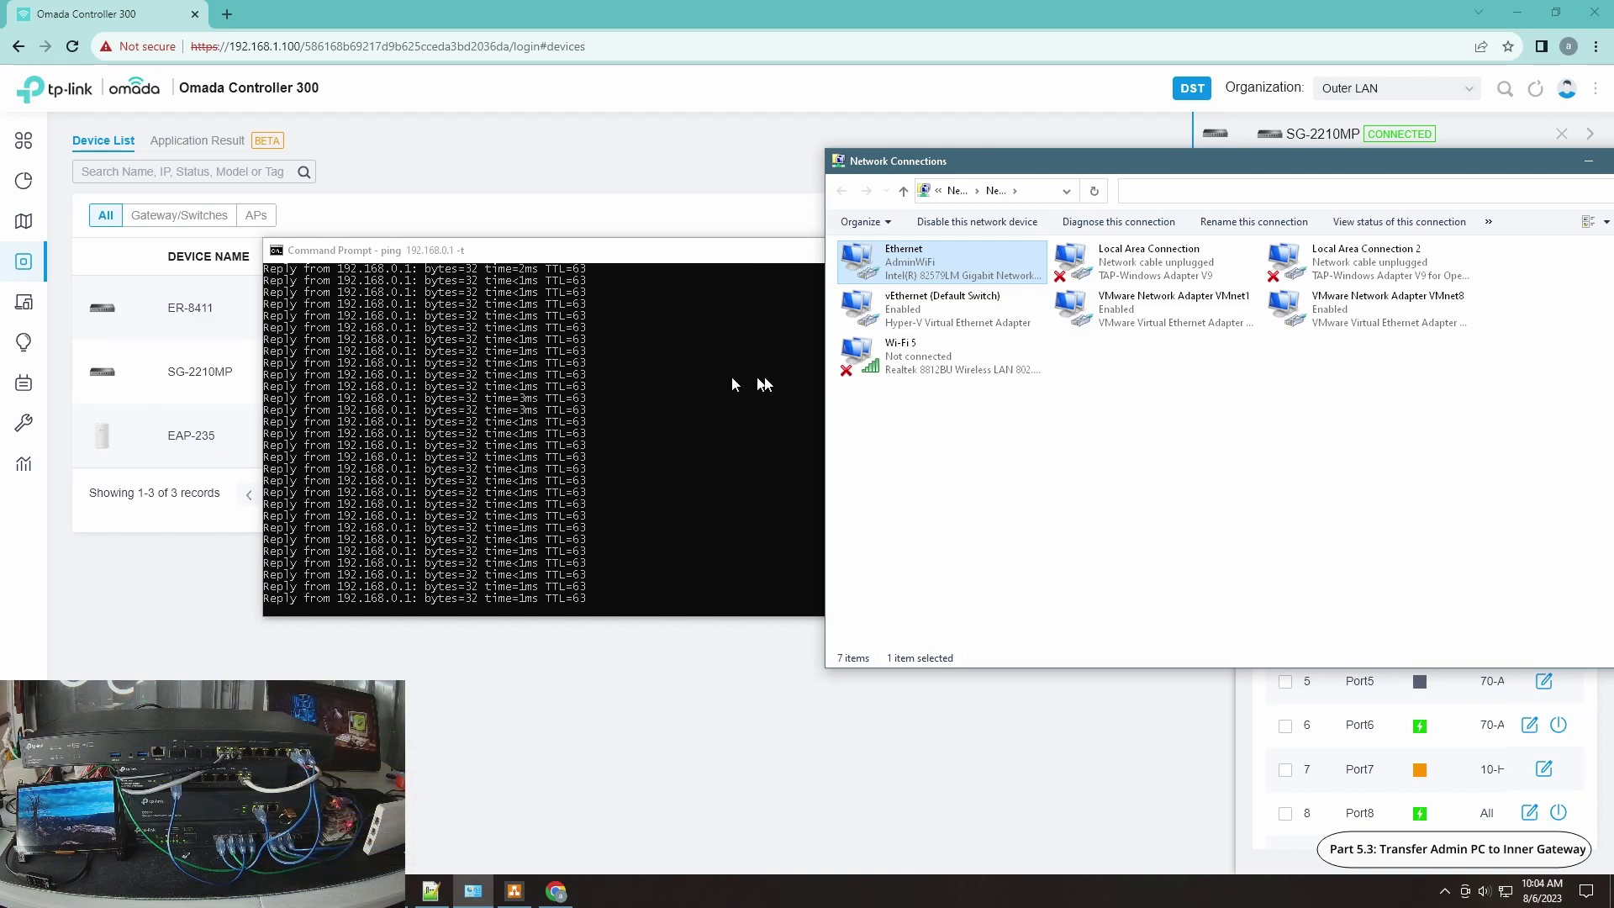
double_click(930, 265)
left_click(703, 442)
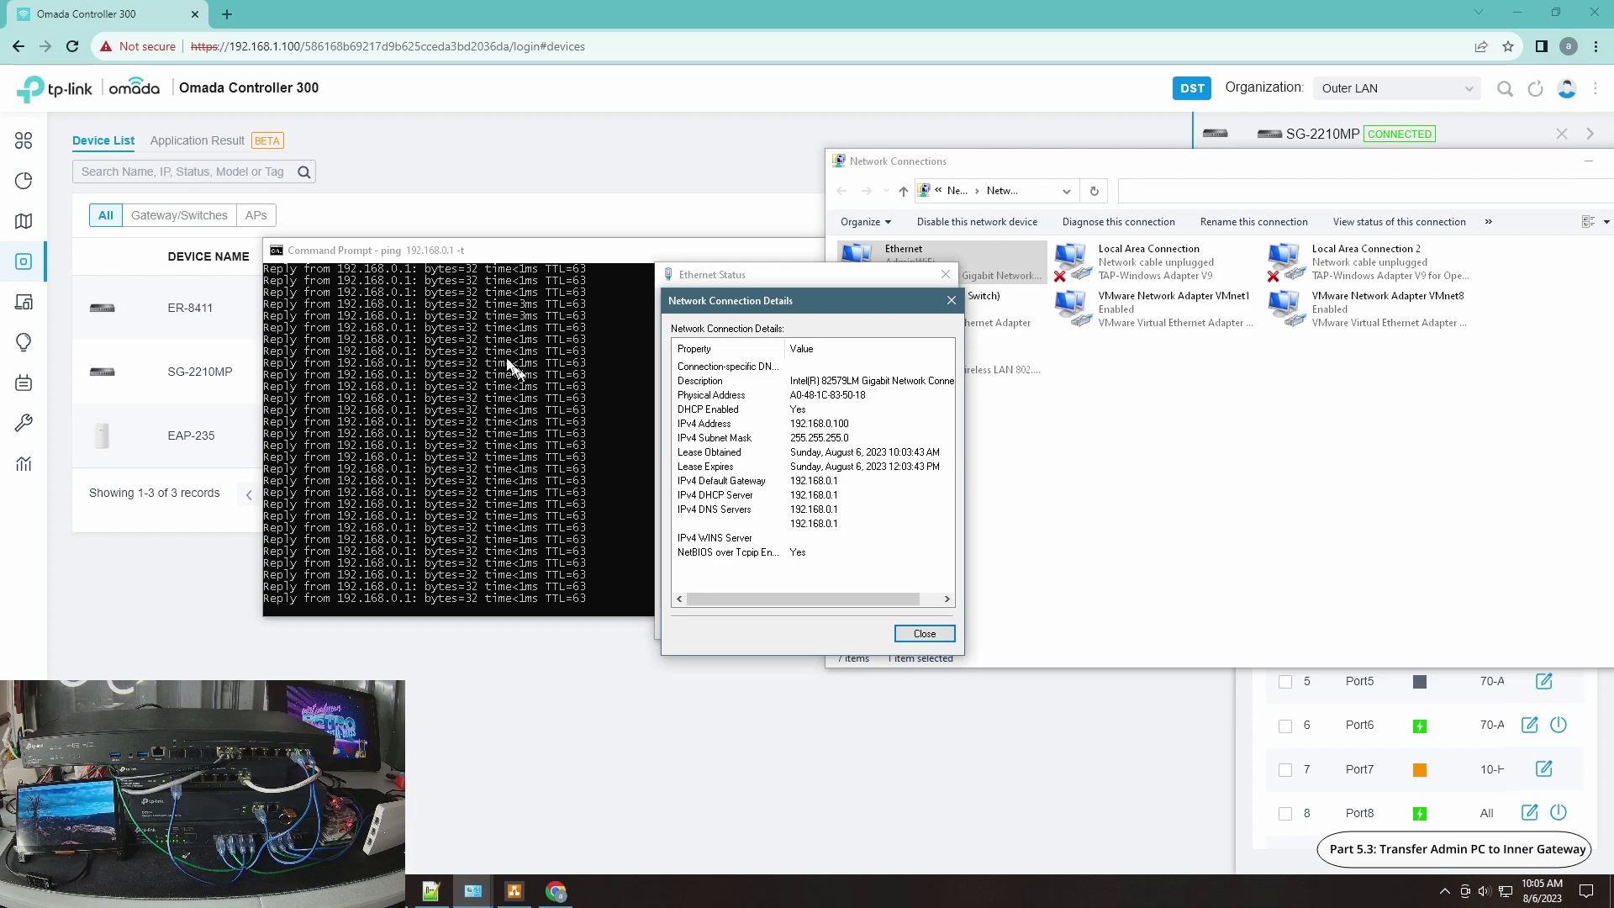
left_click(923, 636)
left_click(919, 624)
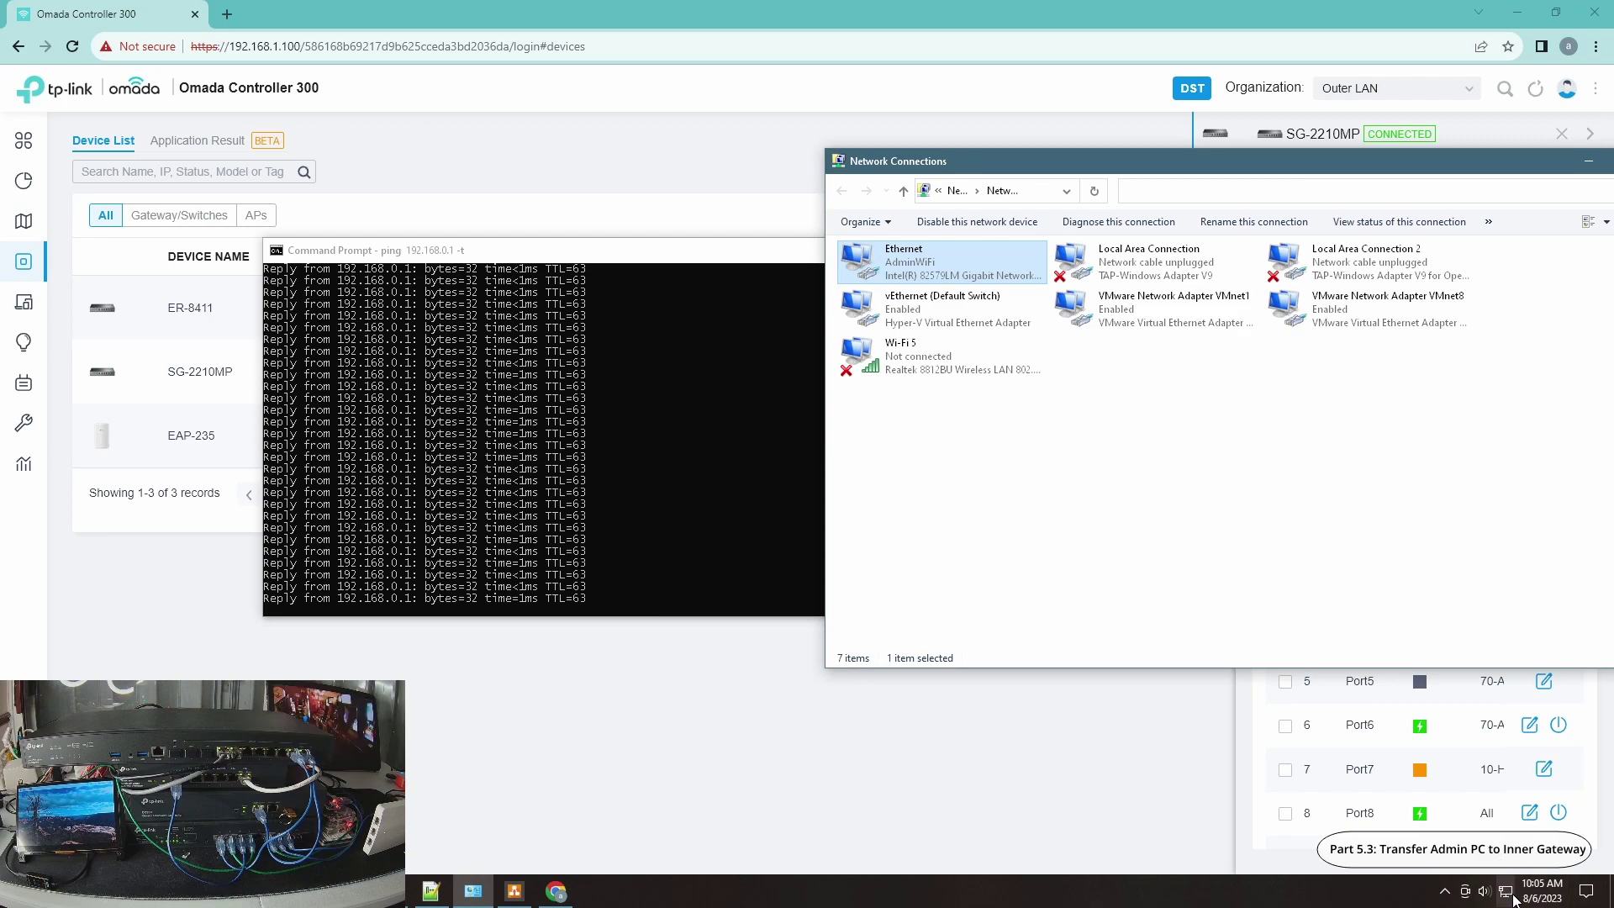
Step: Load cnn.com in a new Chrome tab
left_click(231, 17)
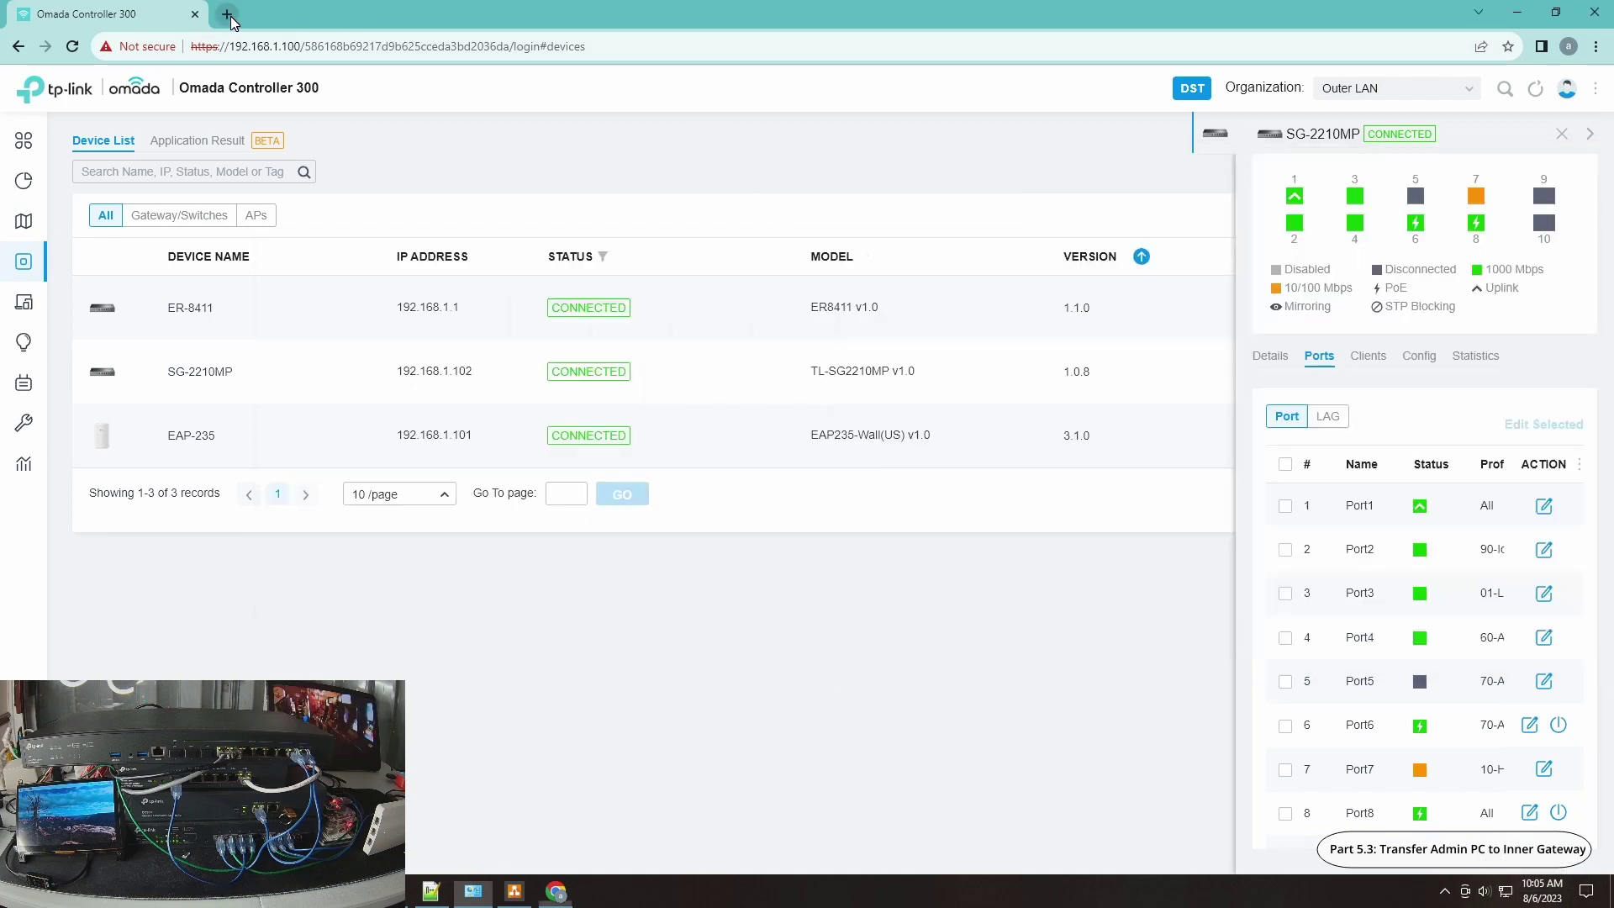
type("xbb.co")
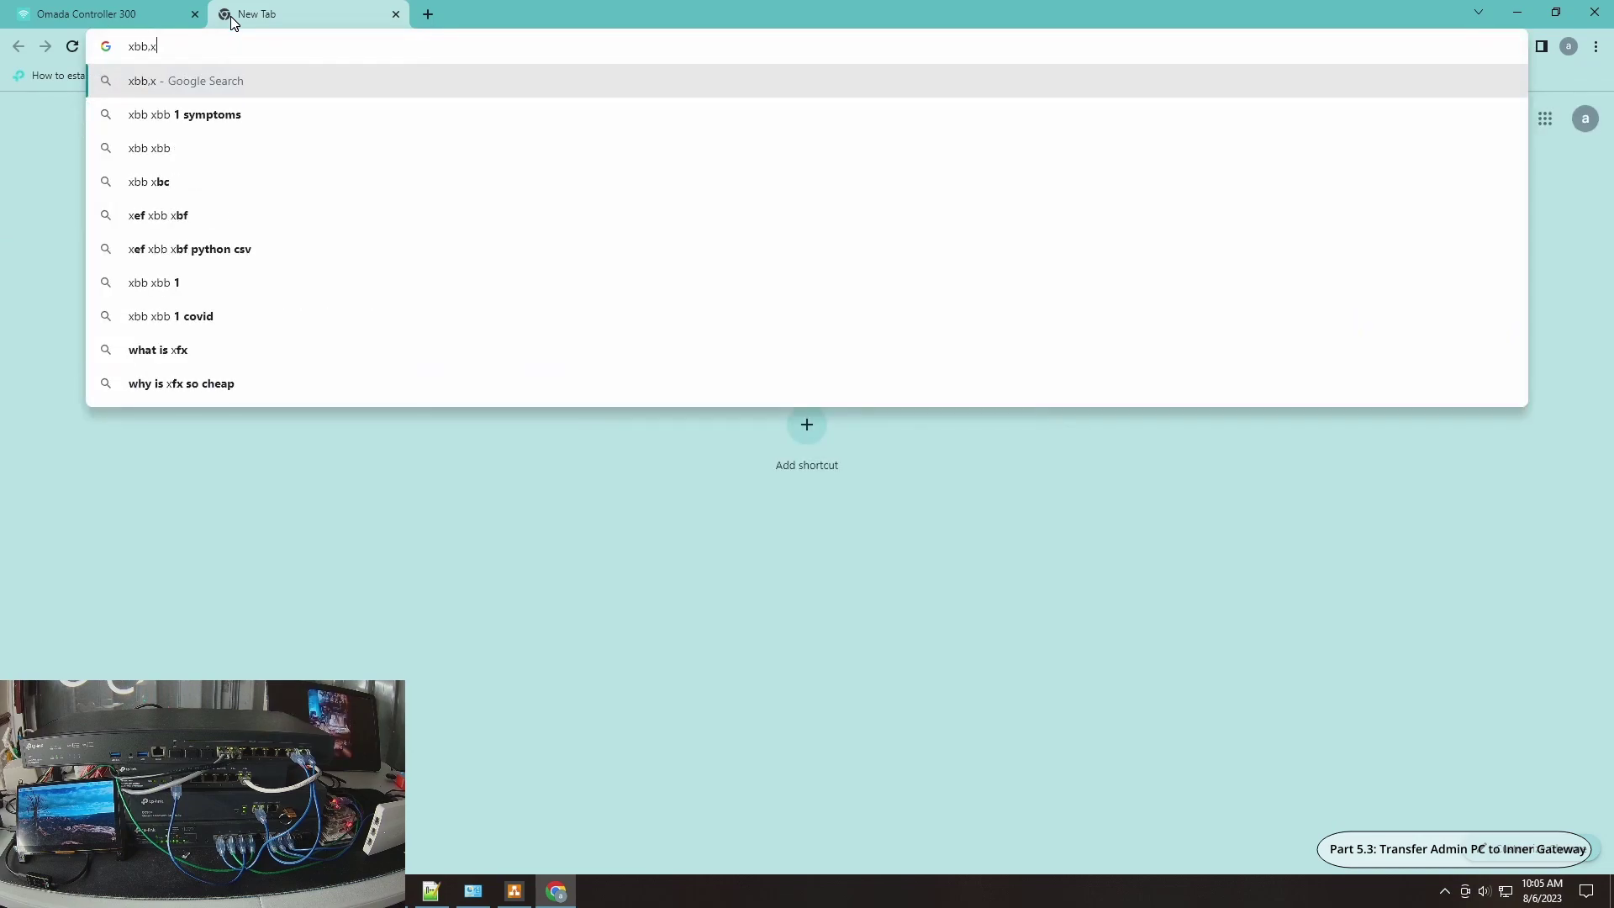
key("BackSpace")
key("BackSpace")
key("BackSpace")
key("BackSpace")
key("BackSpace")
key("BackSpace")
type("cnn.com")
key("Return")
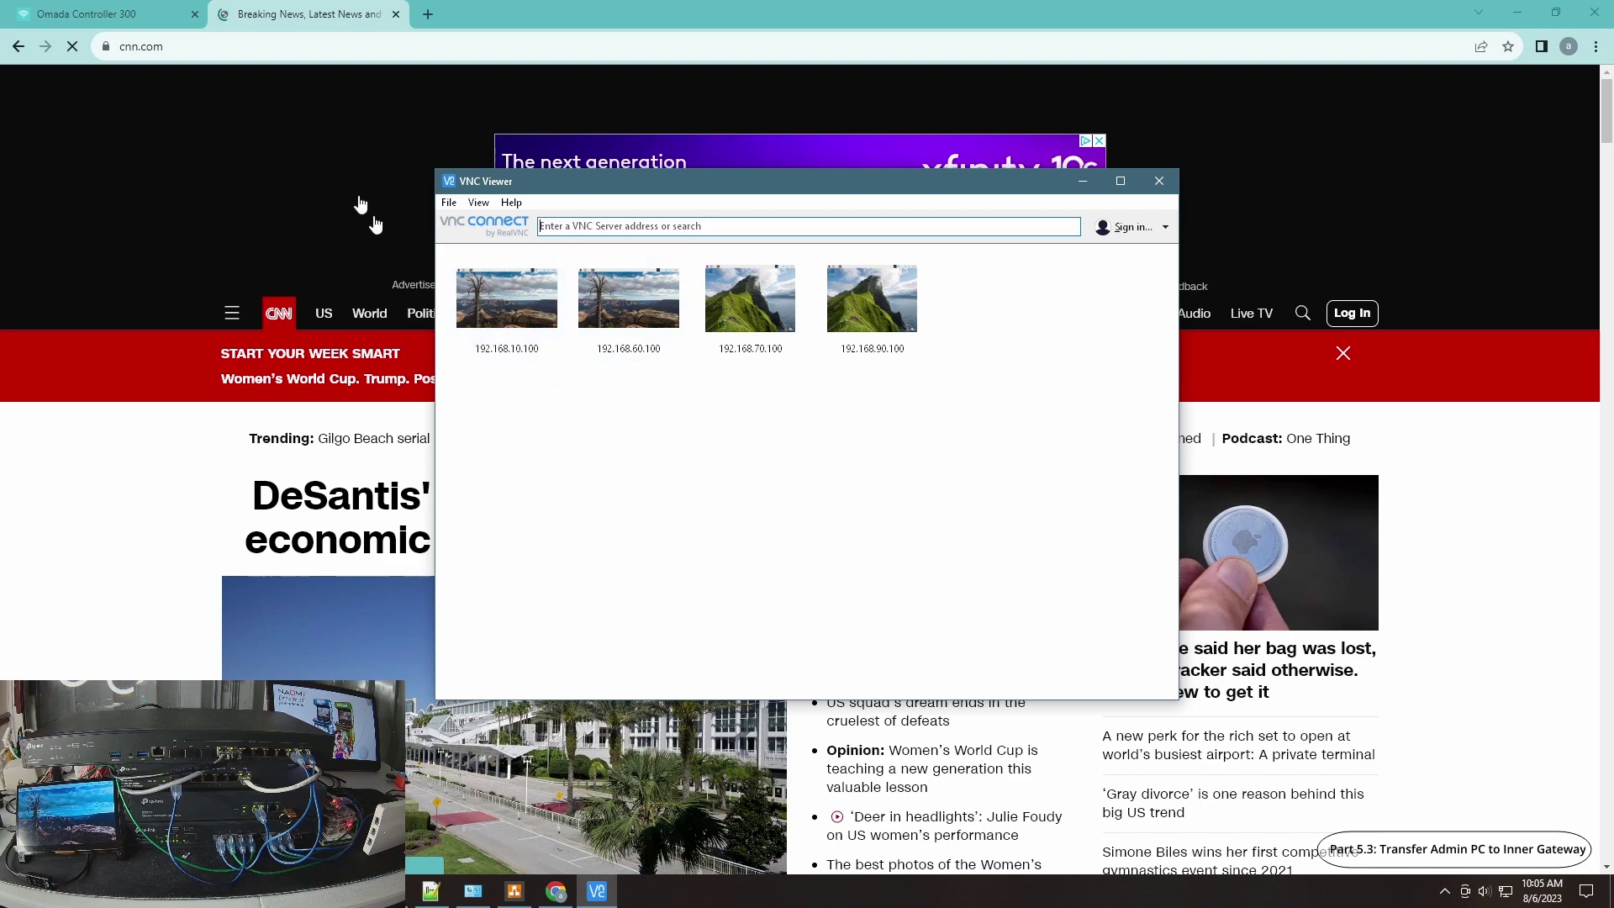
Step: Return to the Omada Controller tab and show the Clients list
left_click(172, 14)
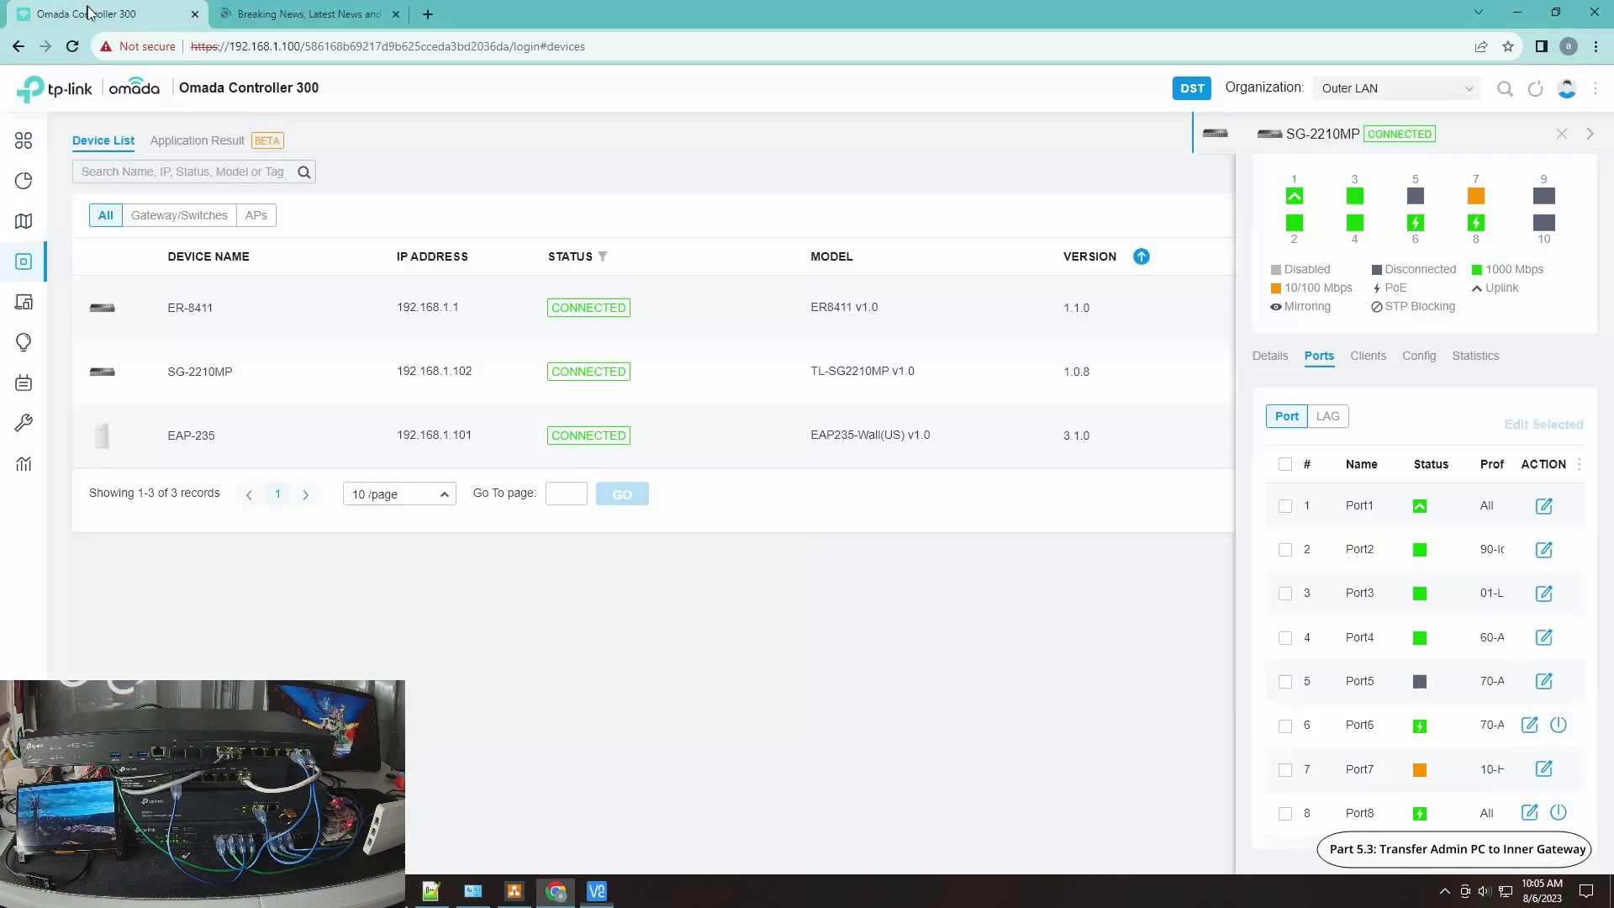
left_click(23, 301)
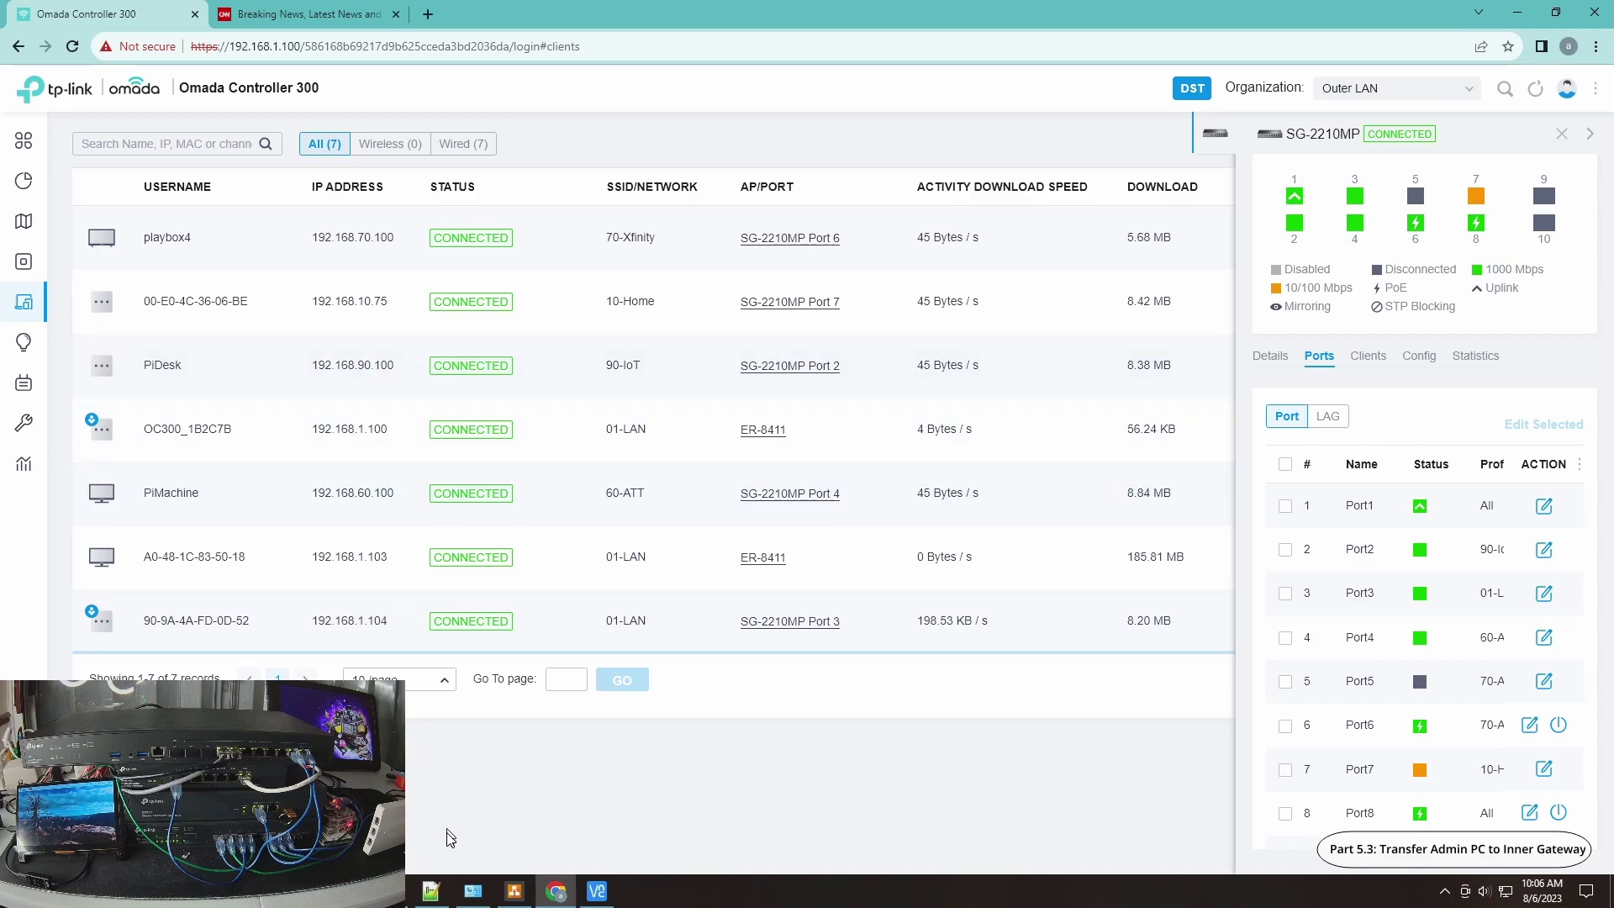
Step: Connect to PiDesk at 192.168.90.100 in VNC Viewer and begin a ping in its terminal
left_click(597, 891)
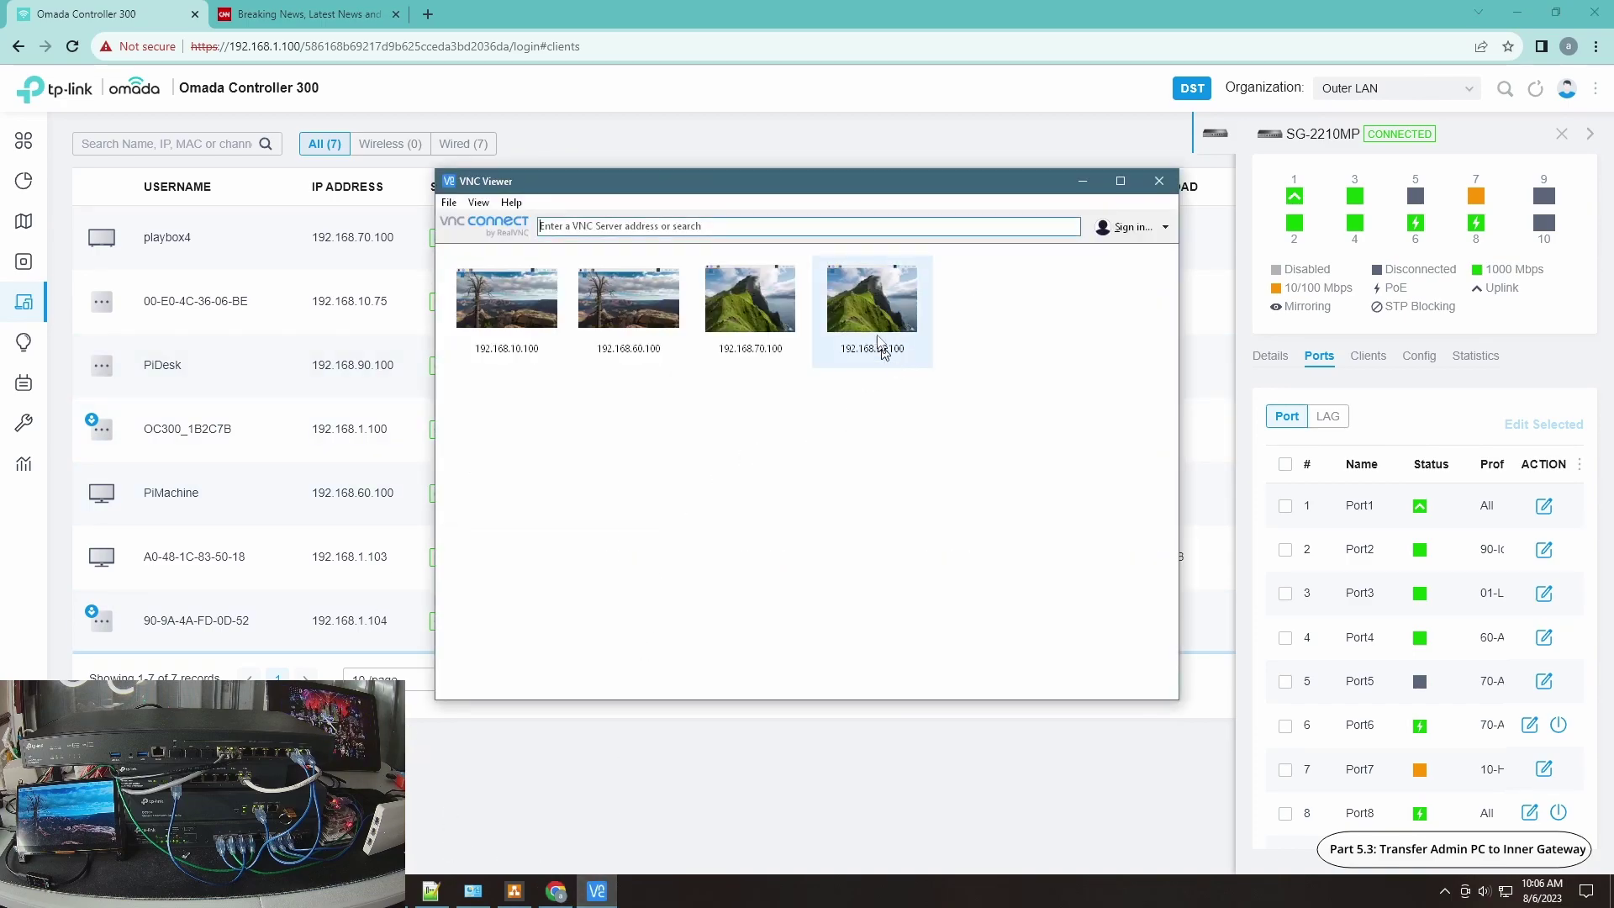
double_click(872, 322)
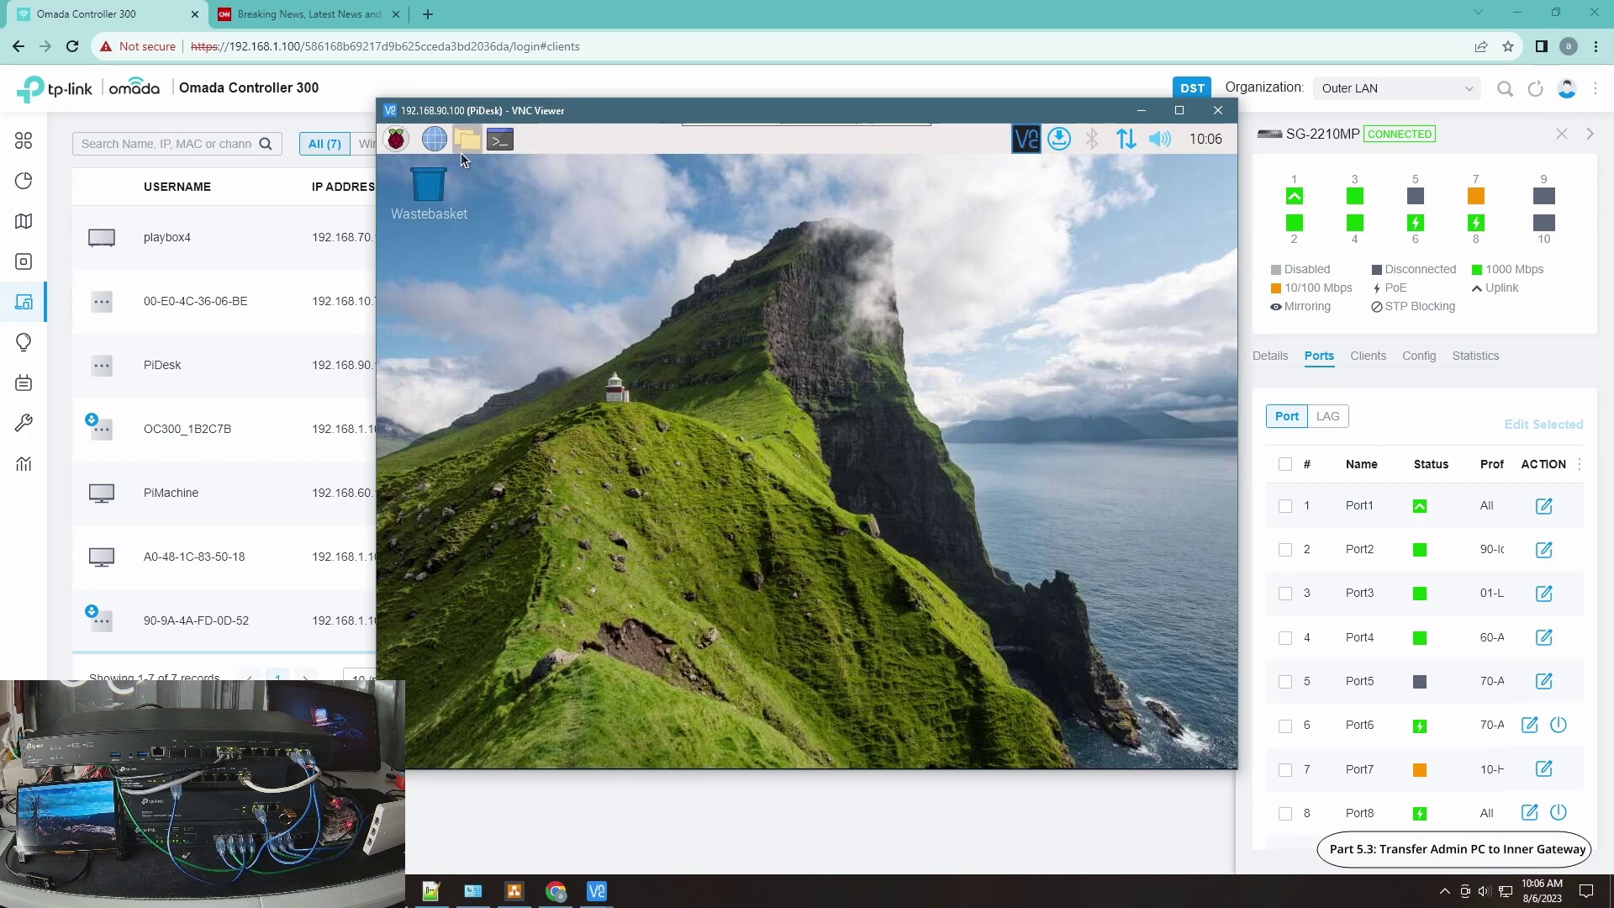
left_click(501, 139)
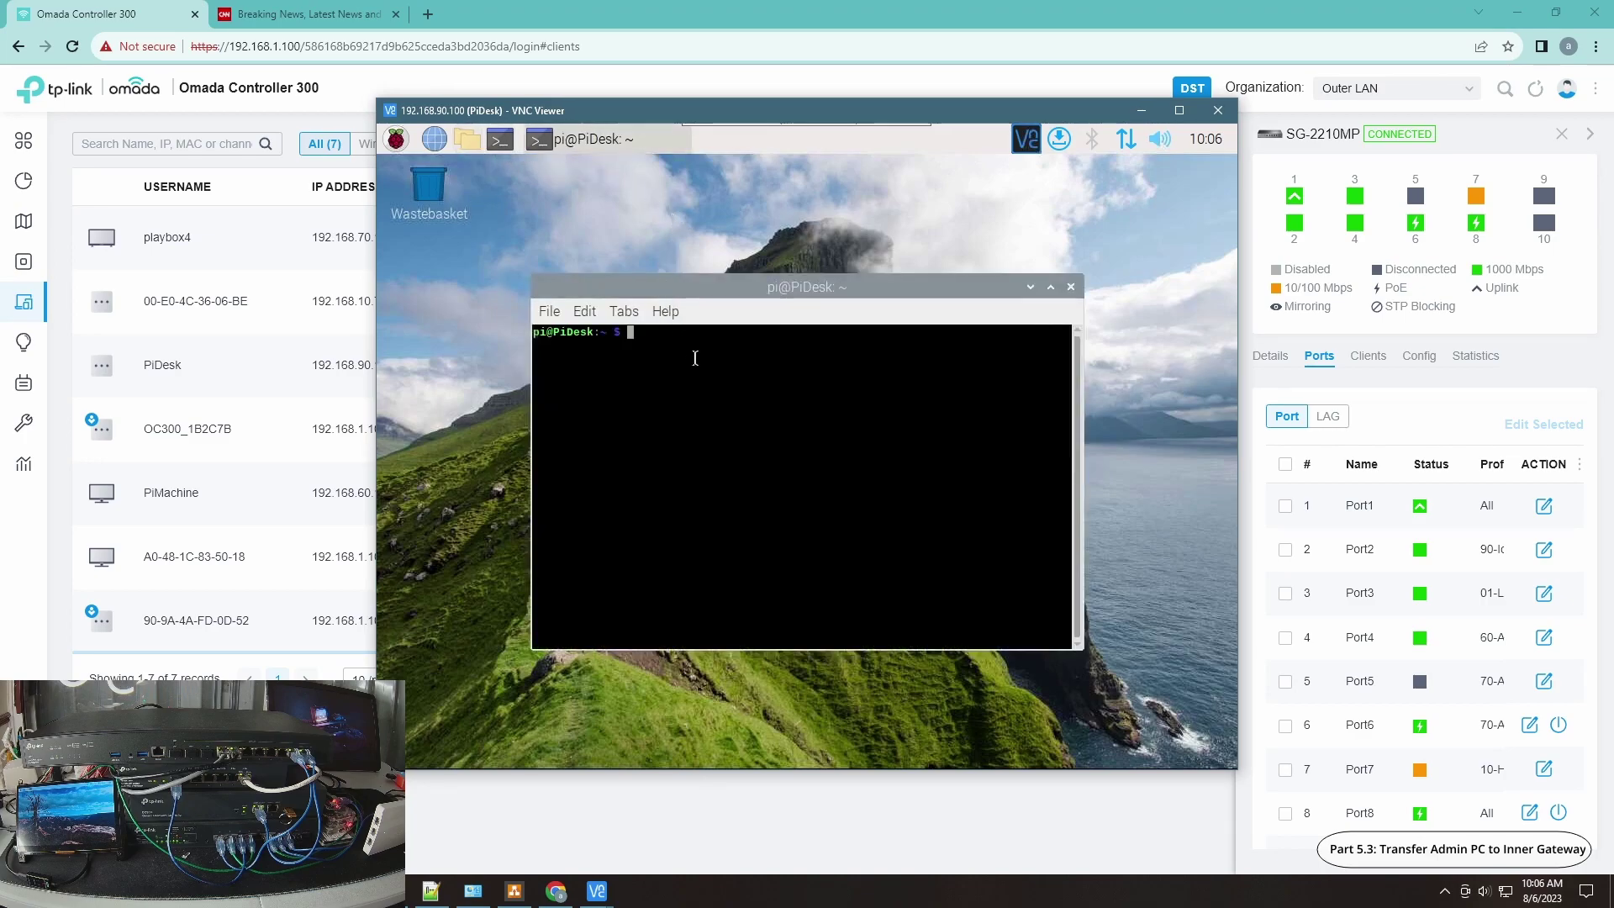
type("sudo")
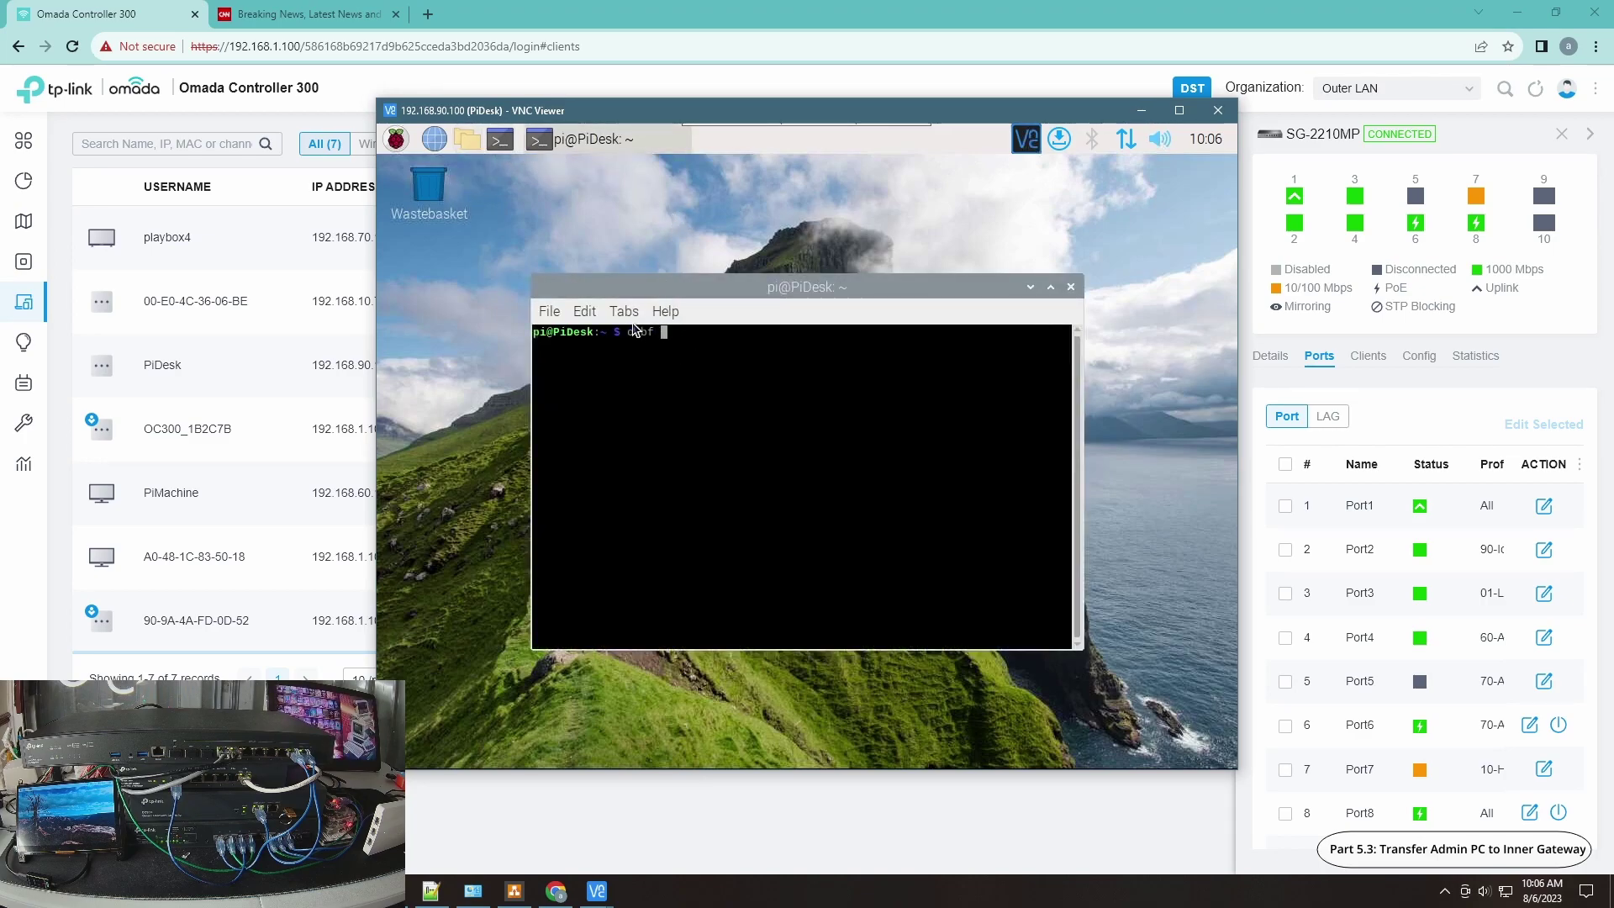
key("BackSpace")
key("BackSpace")
key("BackSpace")
key("BackSpace")
key("BackSpace")
type("ping 192.168.")
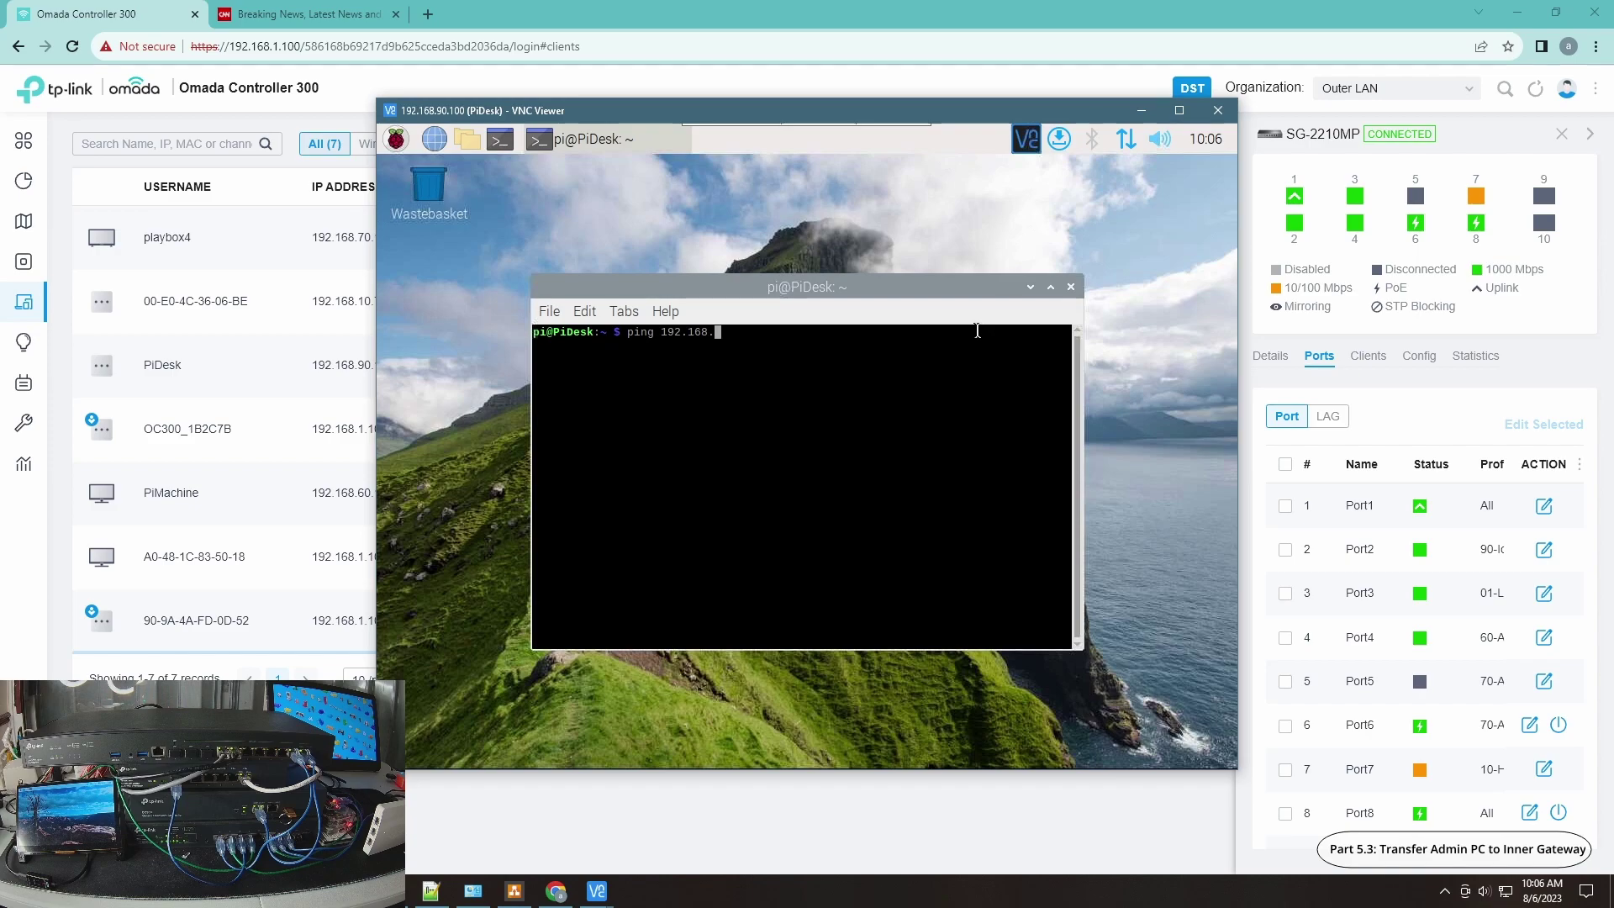
type("0.")
Step: Check the Windows Ethernet adapter's connection details and close its status window
left_click(473, 891)
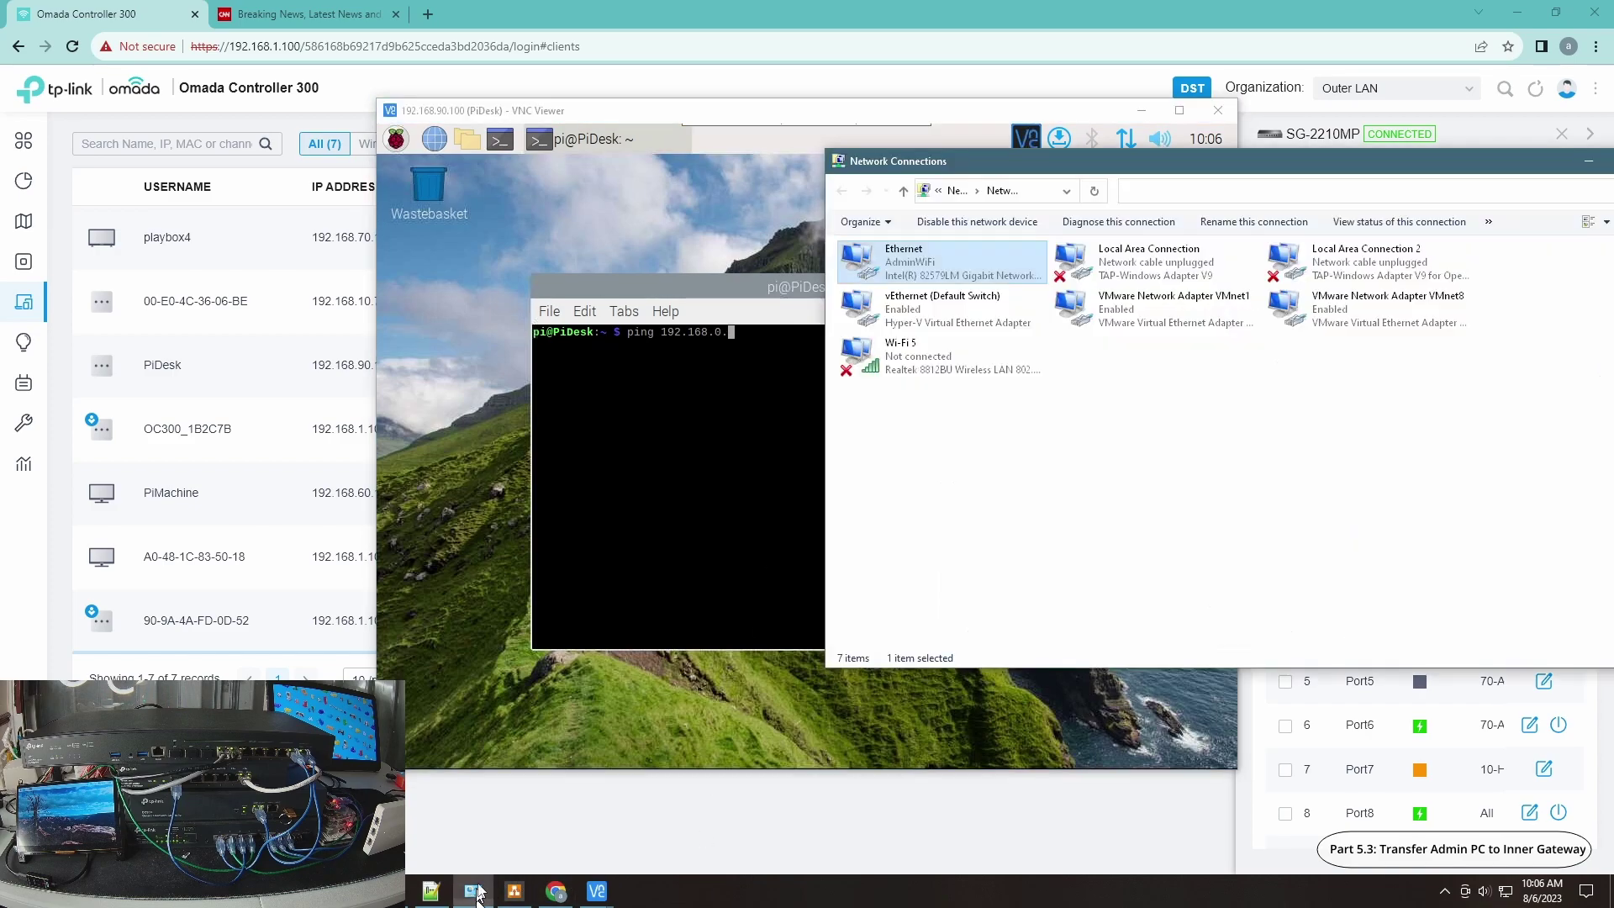
double_click(890, 257)
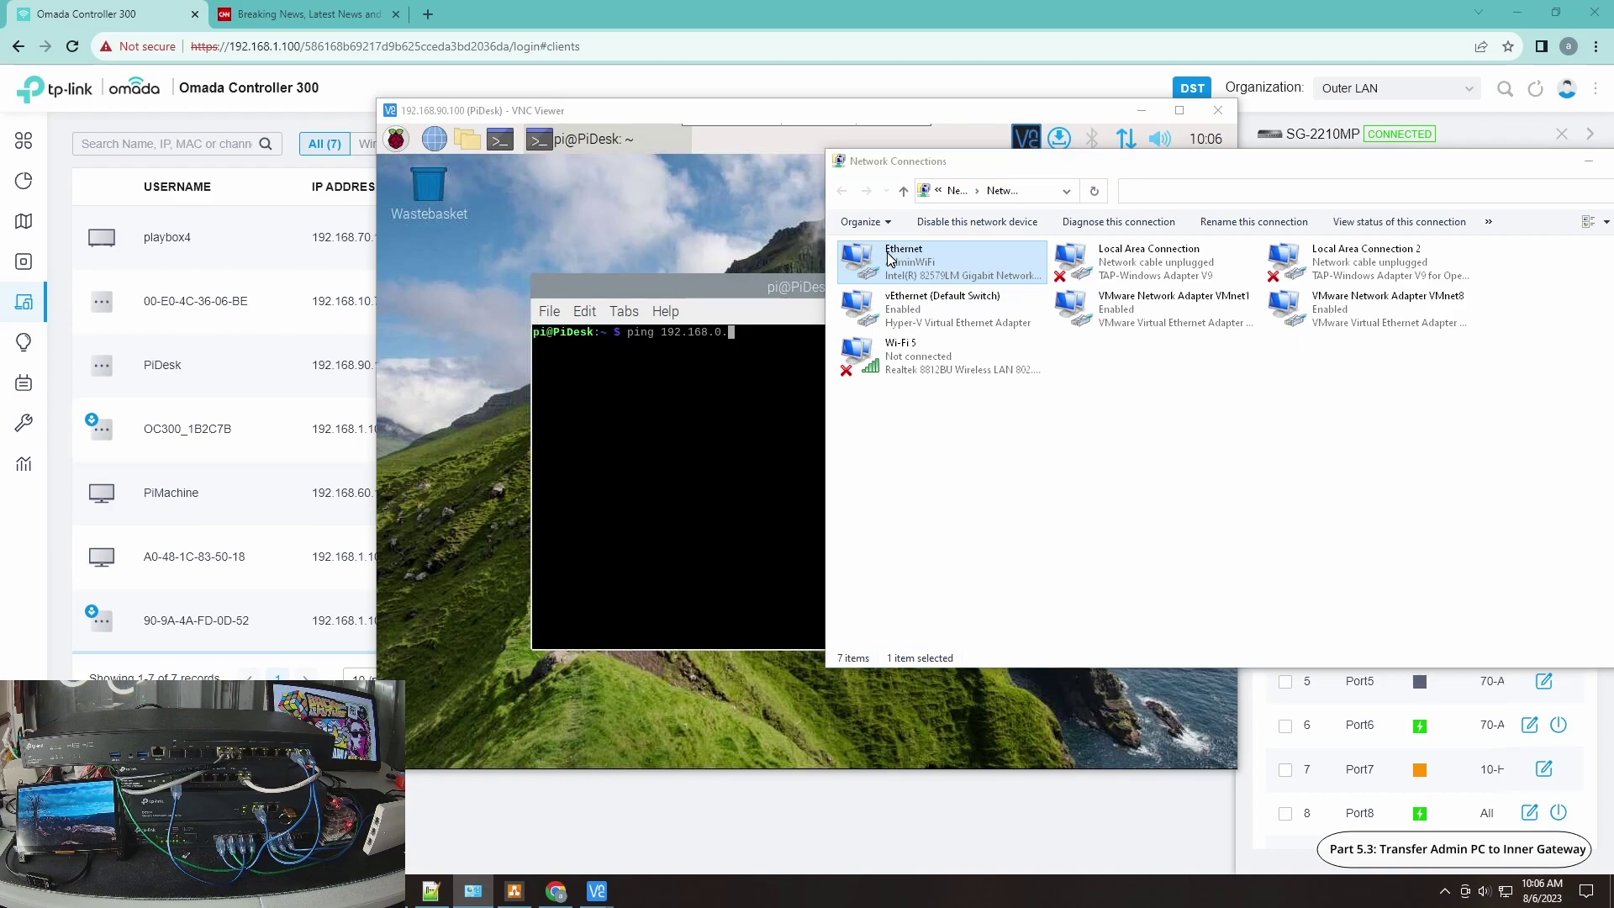
left_click(728, 437)
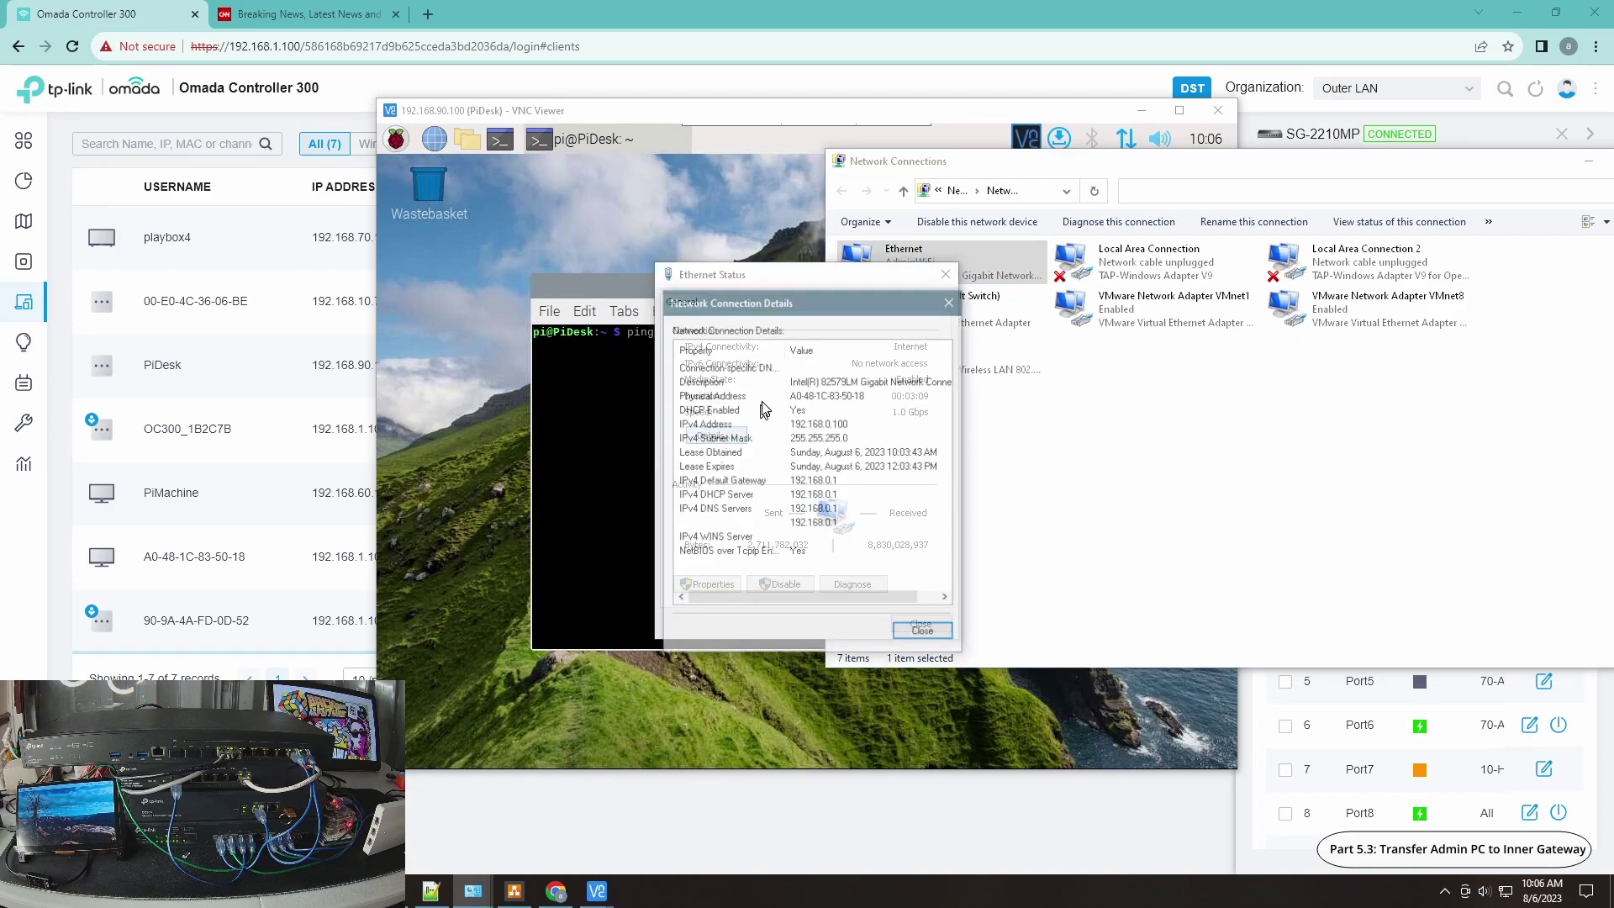
left_click(922, 636)
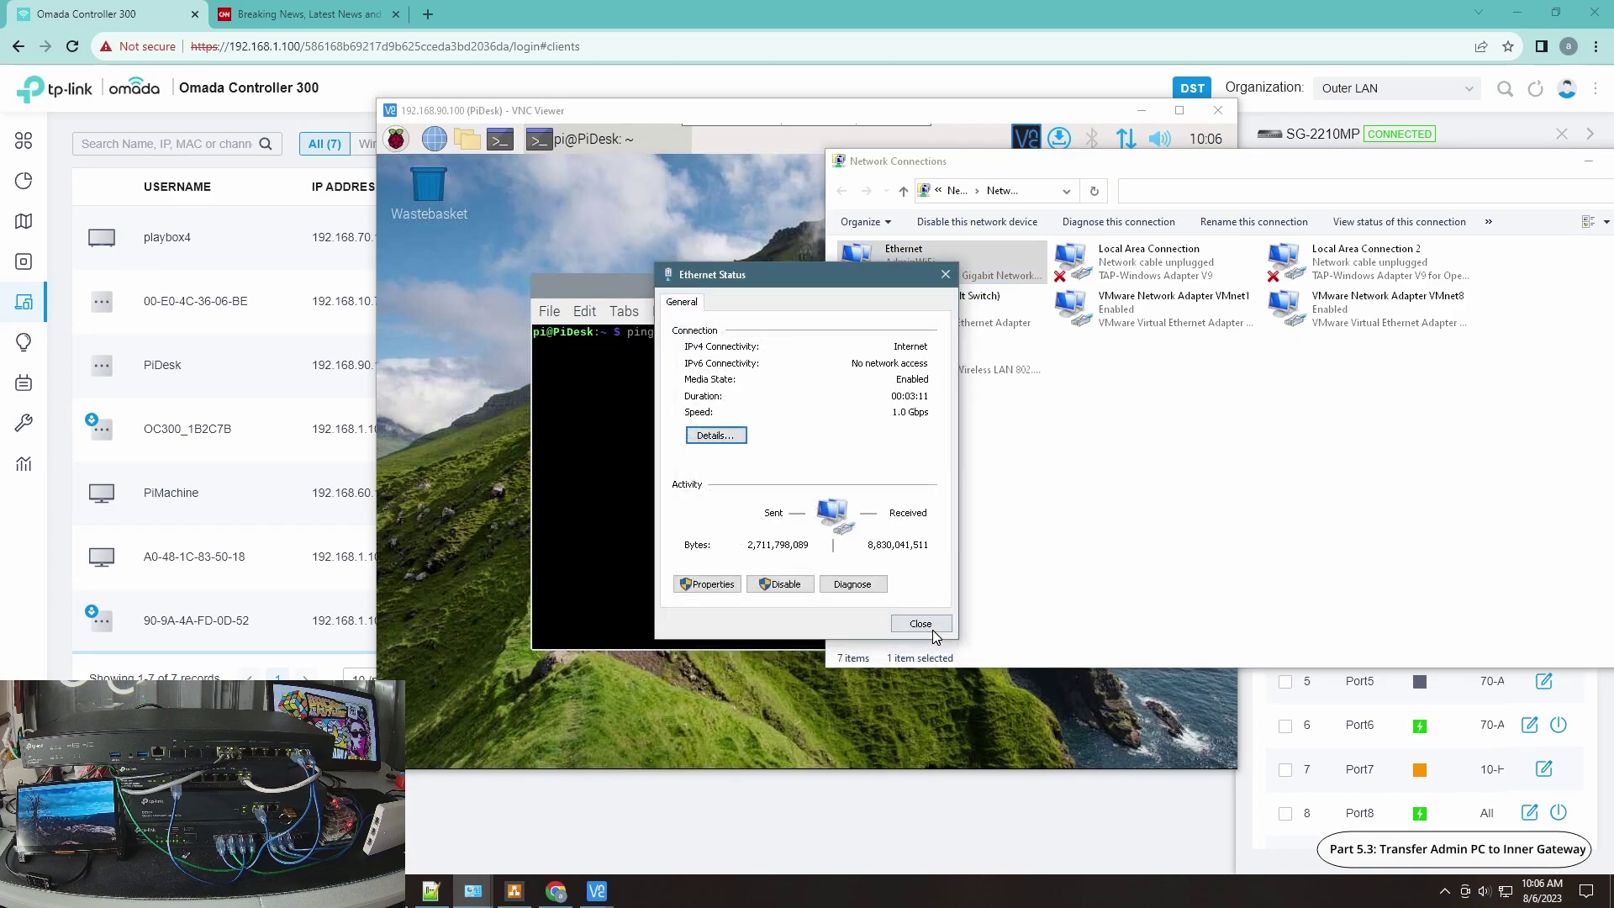
Step: Ping 192.168.0.100 from the Pi terminal, then stop it to show the statistics
left_click(921, 623)
left_click(807, 593)
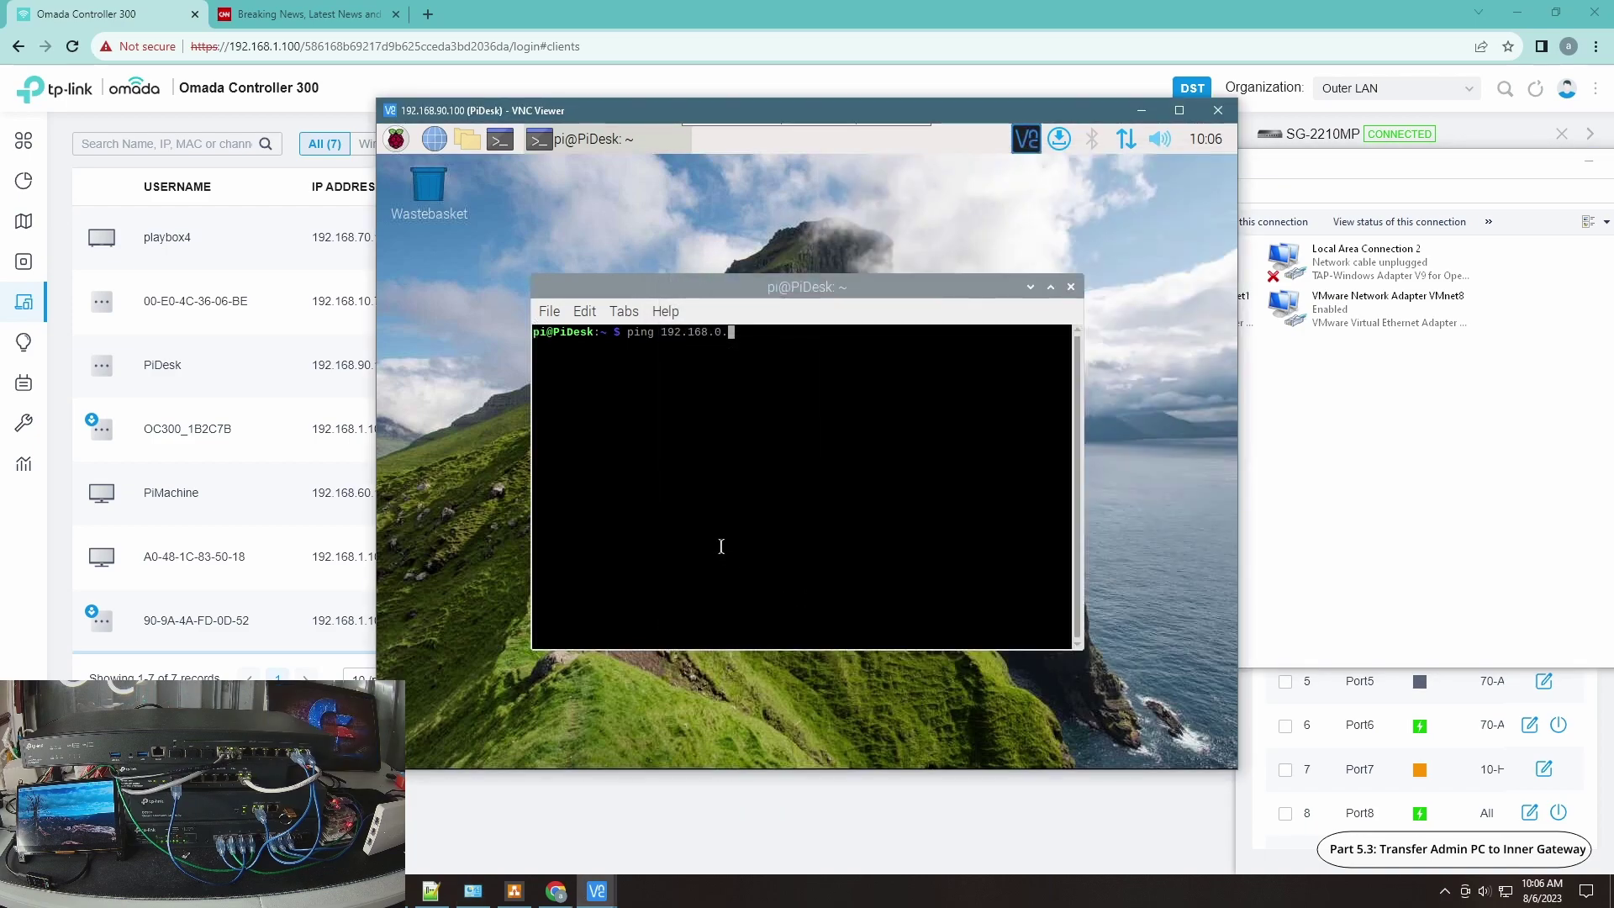
type("100")
key("Return")
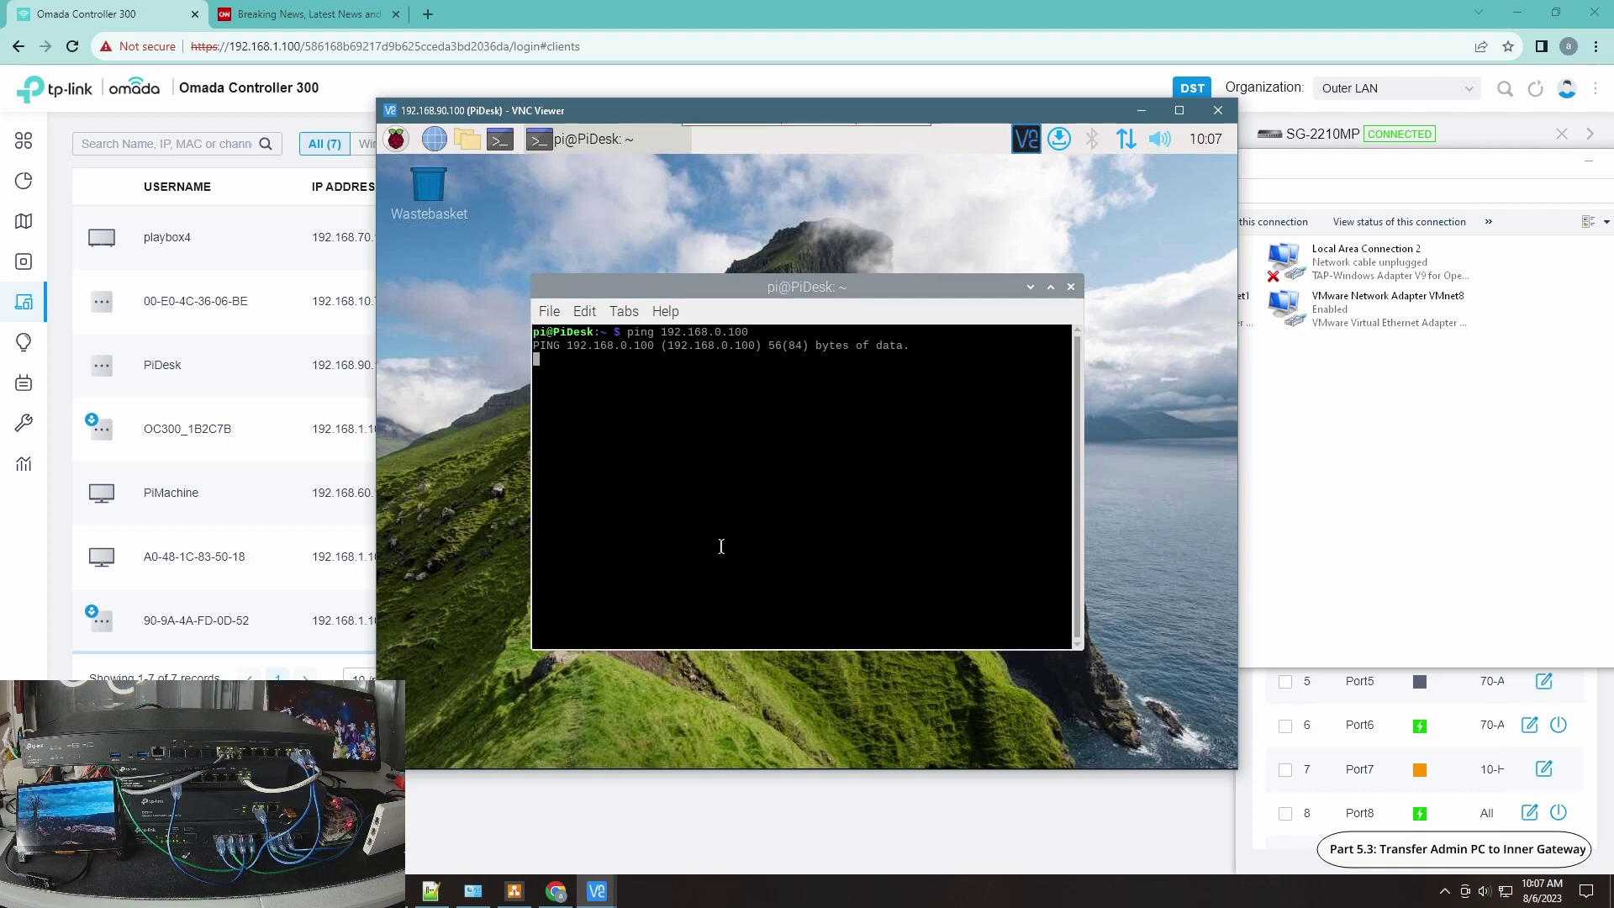
key("ctrl+c")
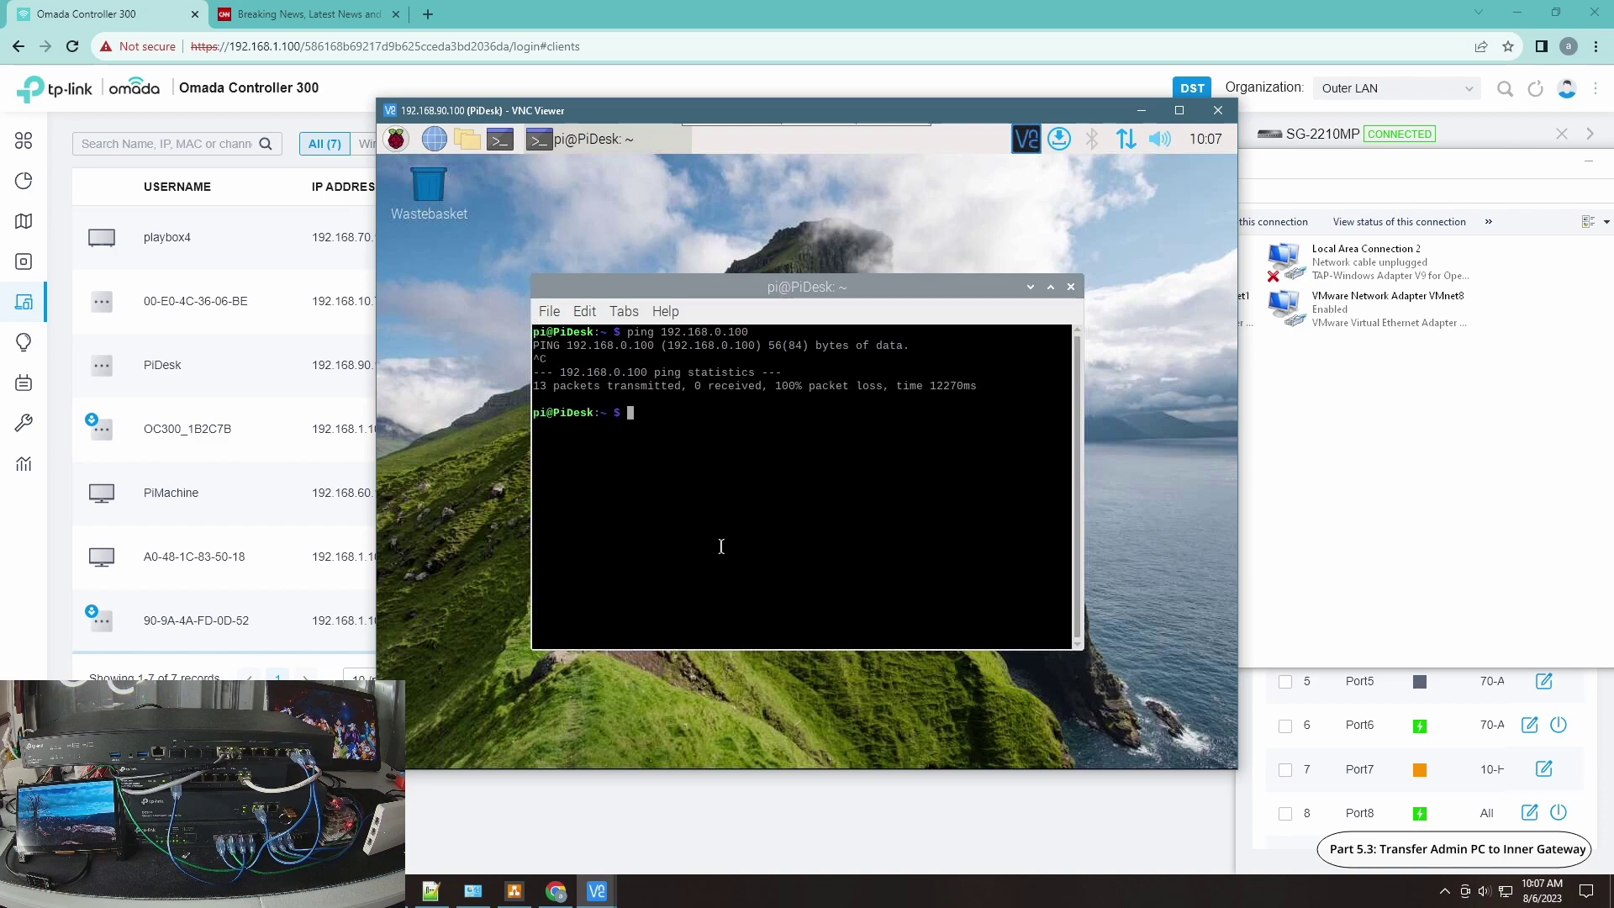
Step: Stop the 192.168.0.1 ping, ping 192.168.90.100, and move Command Prompt aside
key("alt+Tab")
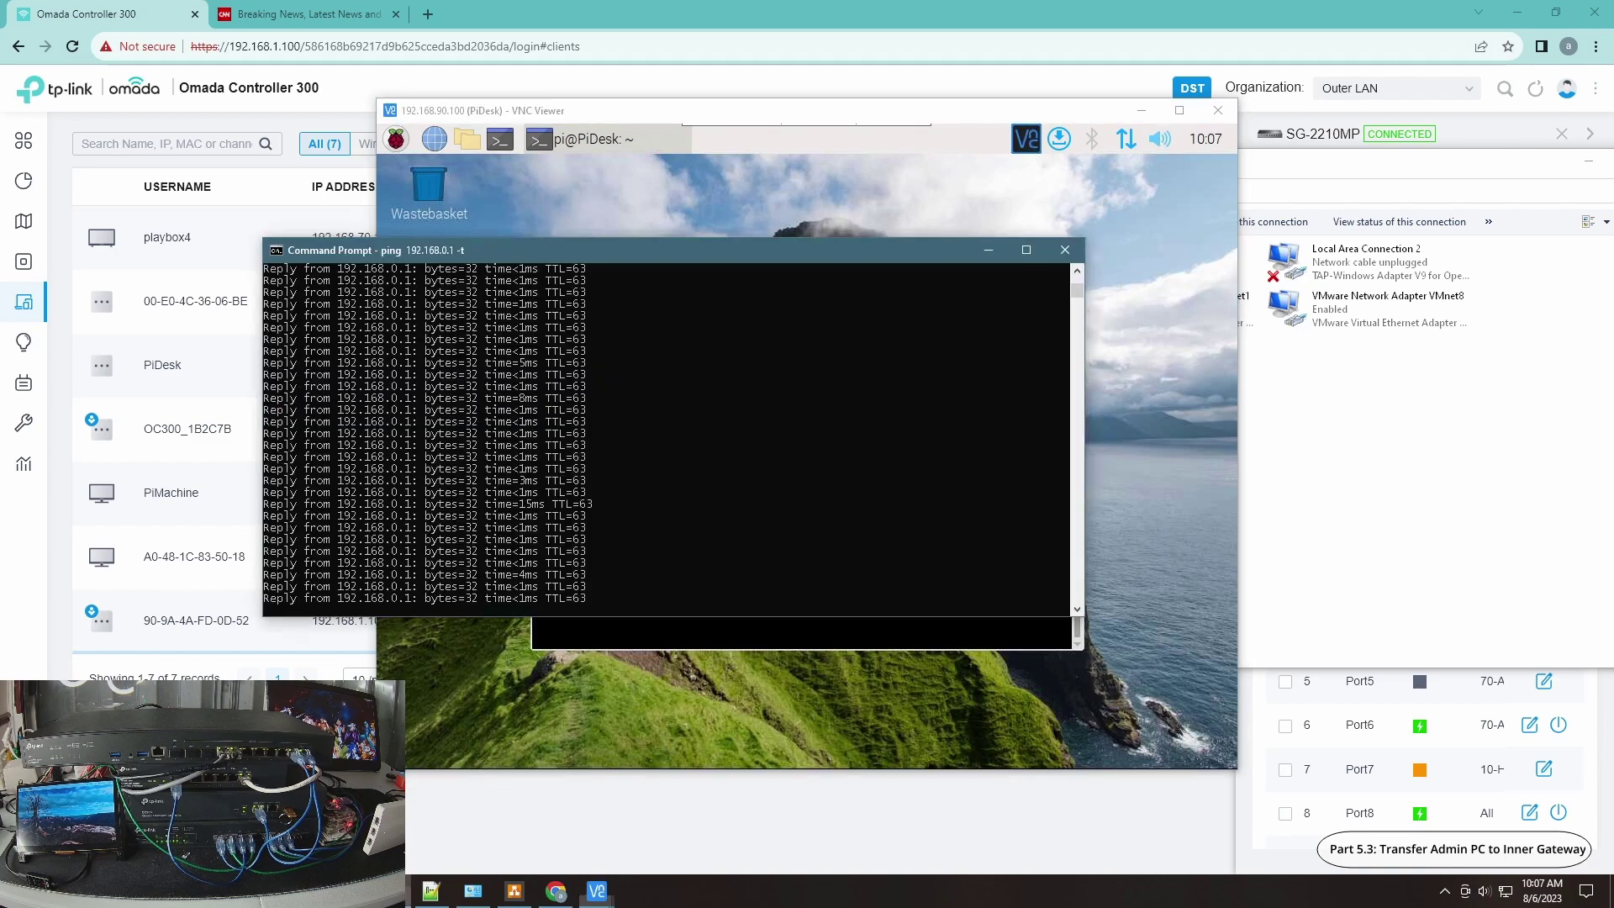
key("ctrl+c")
key("Up")
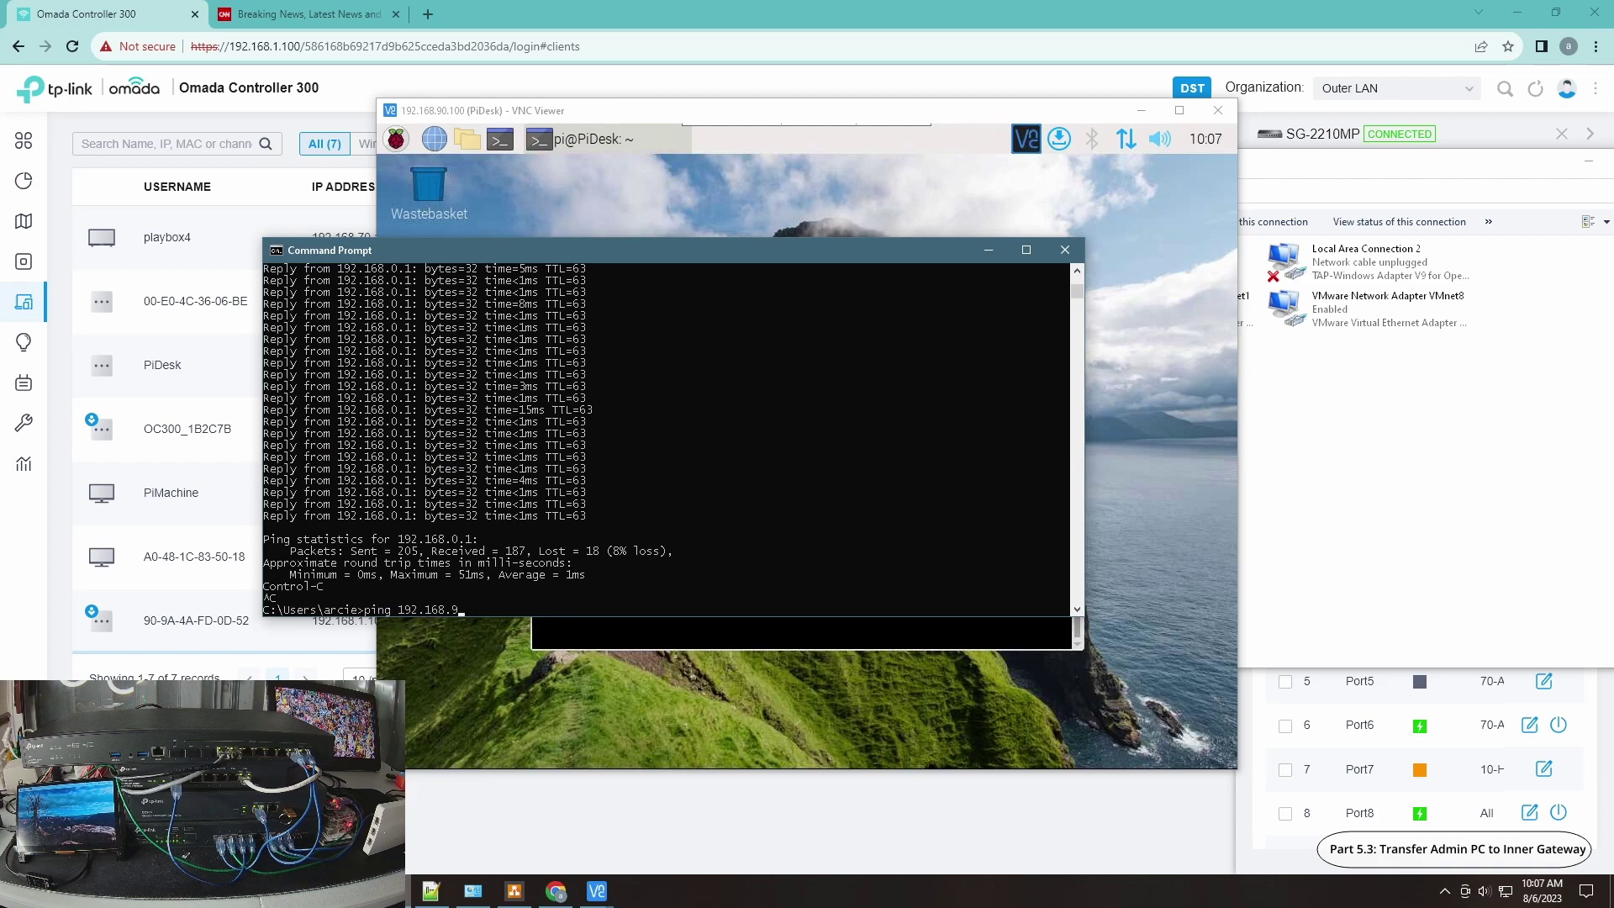
key("Return")
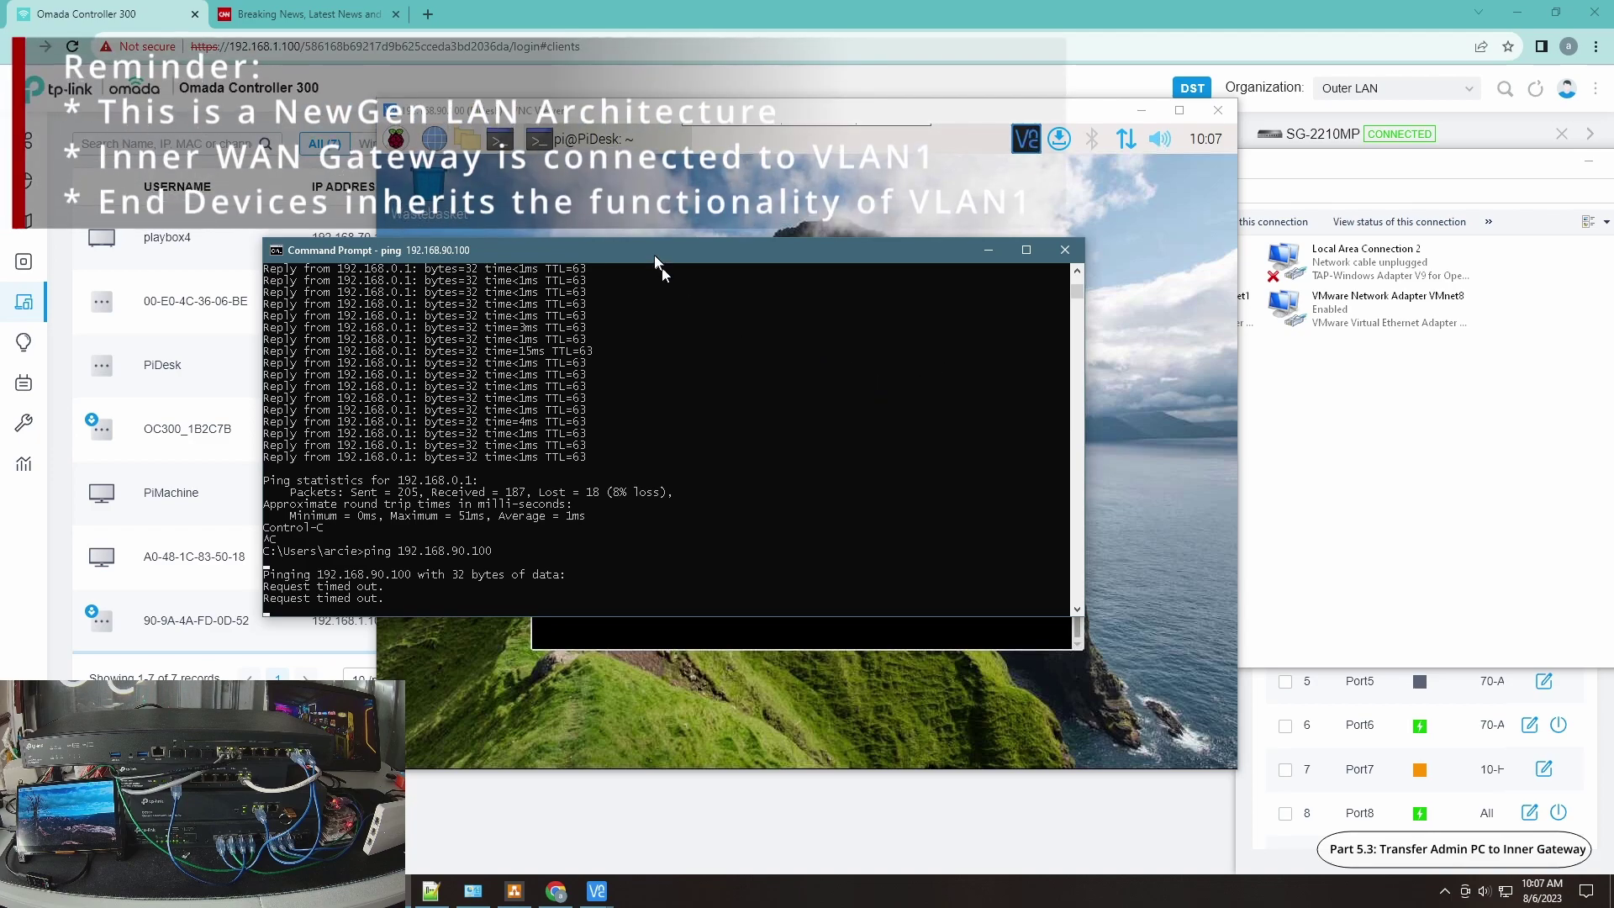
left_click_drag(664, 257, 486, 332)
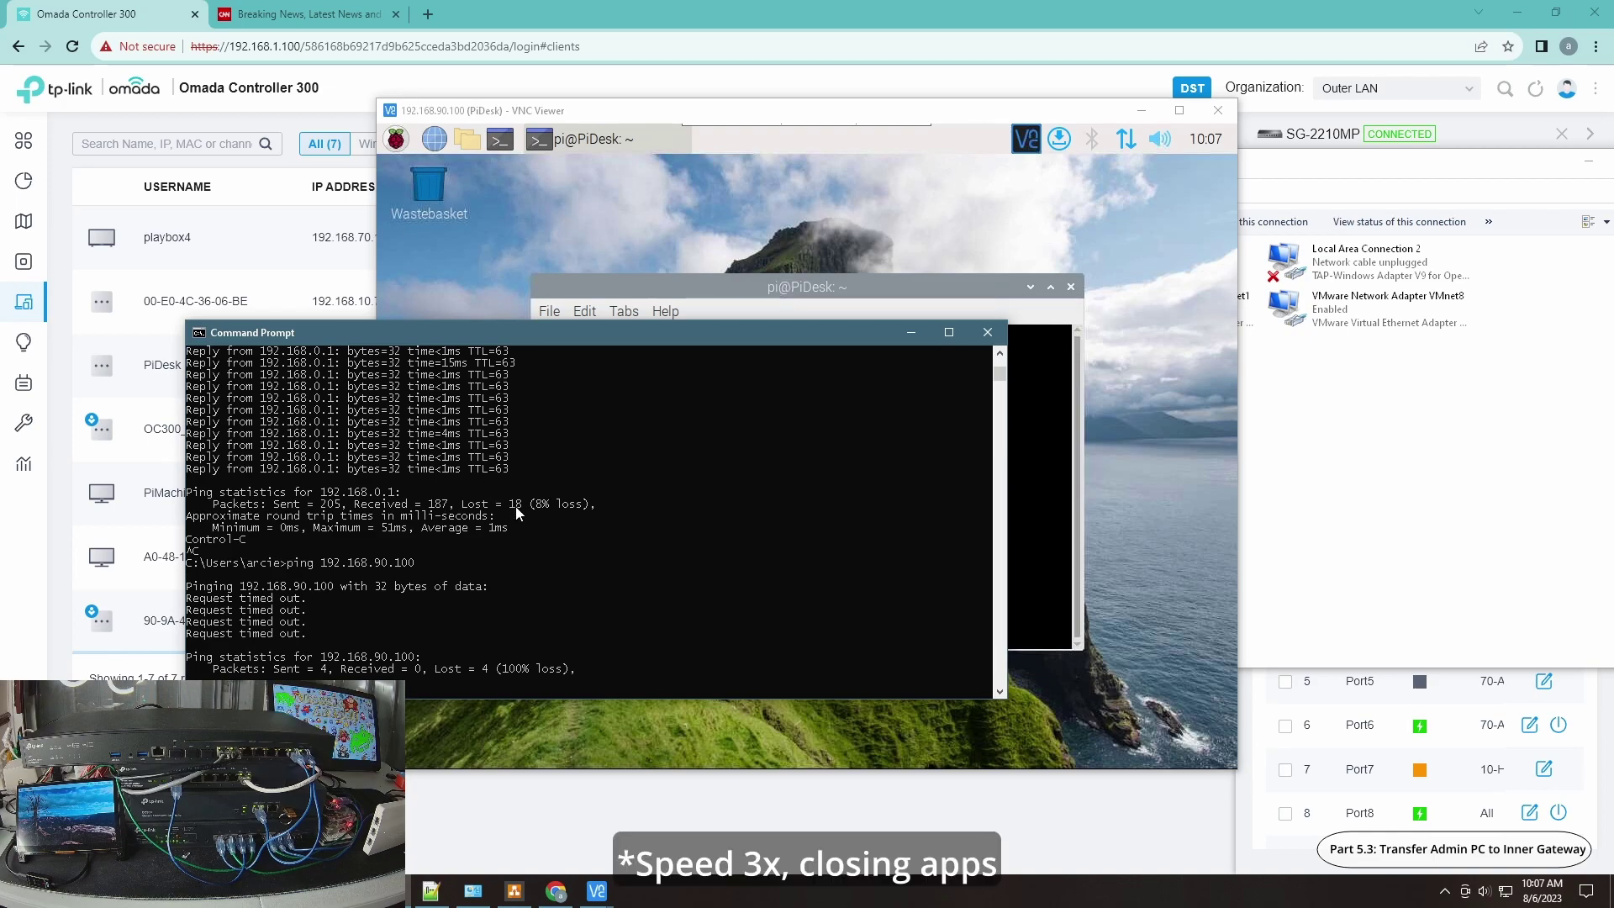
Step: Close the Pi terminal and the VNC Viewer session
left_click(499, 305)
left_click(1070, 287)
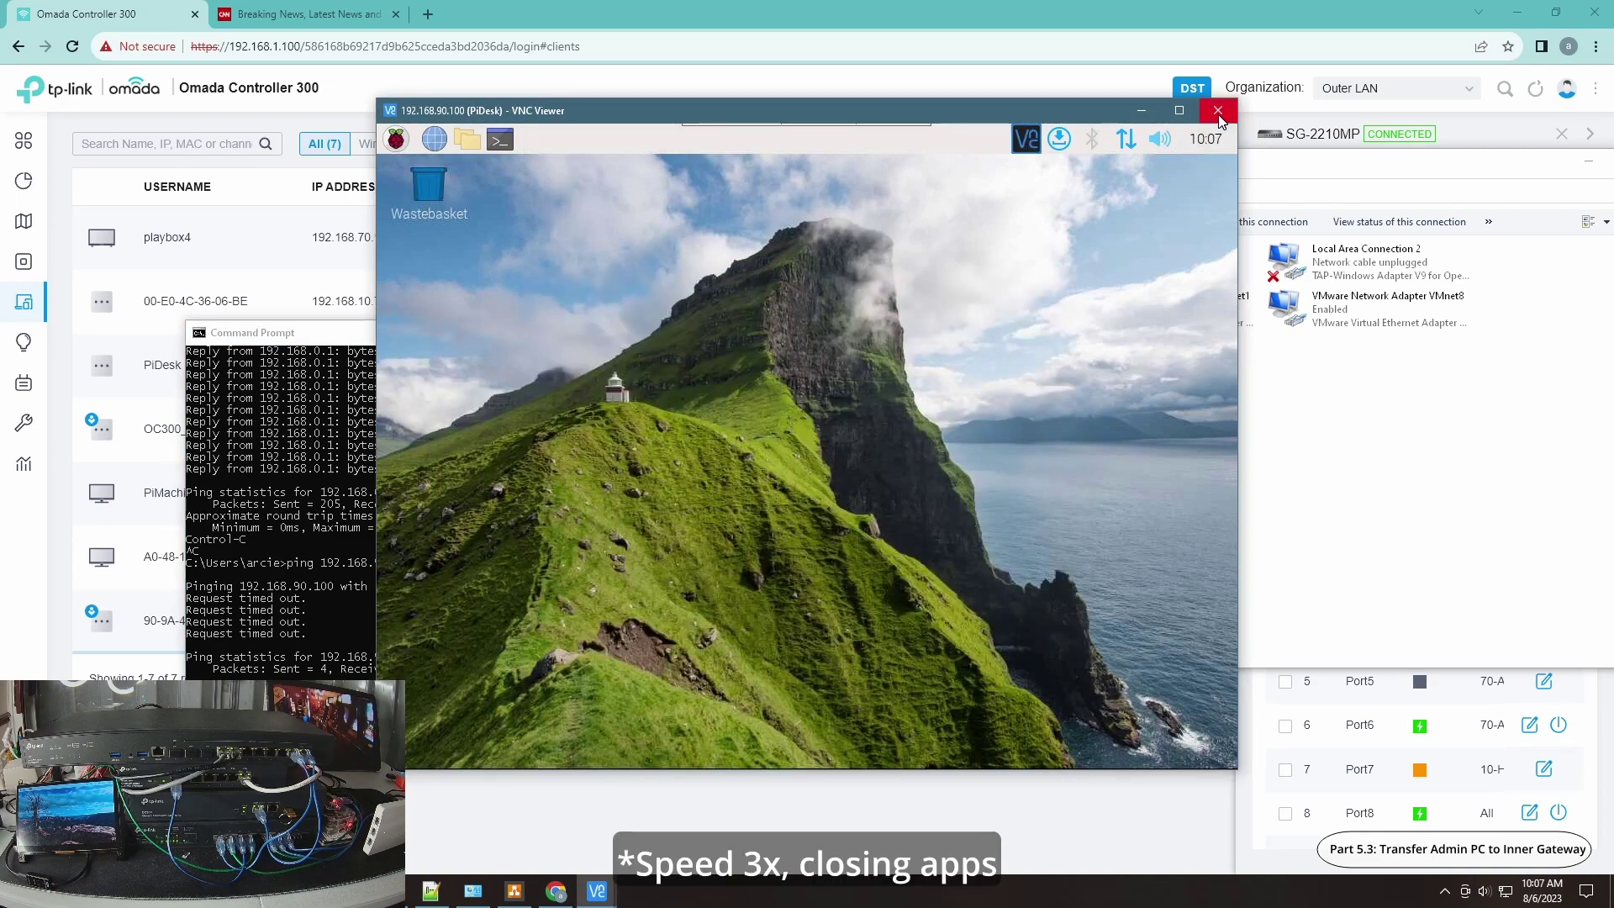
left_click(1218, 111)
left_click(836, 756)
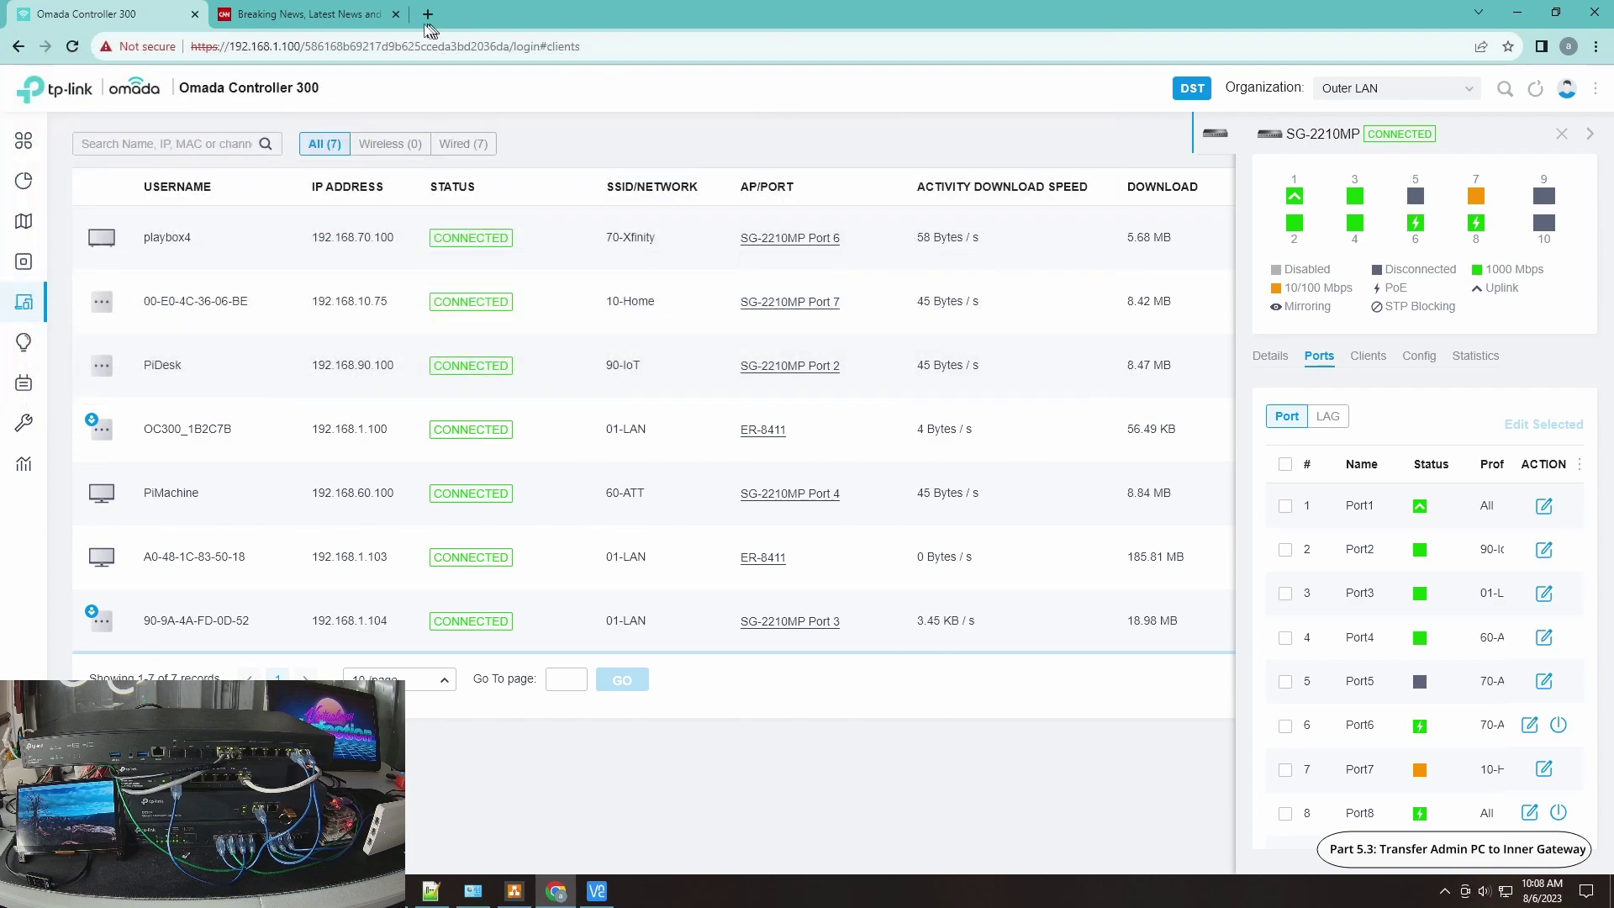
Step: Open the TL-ER7206 web console at 192.168.0.1 in a new tab
left_click(428, 14)
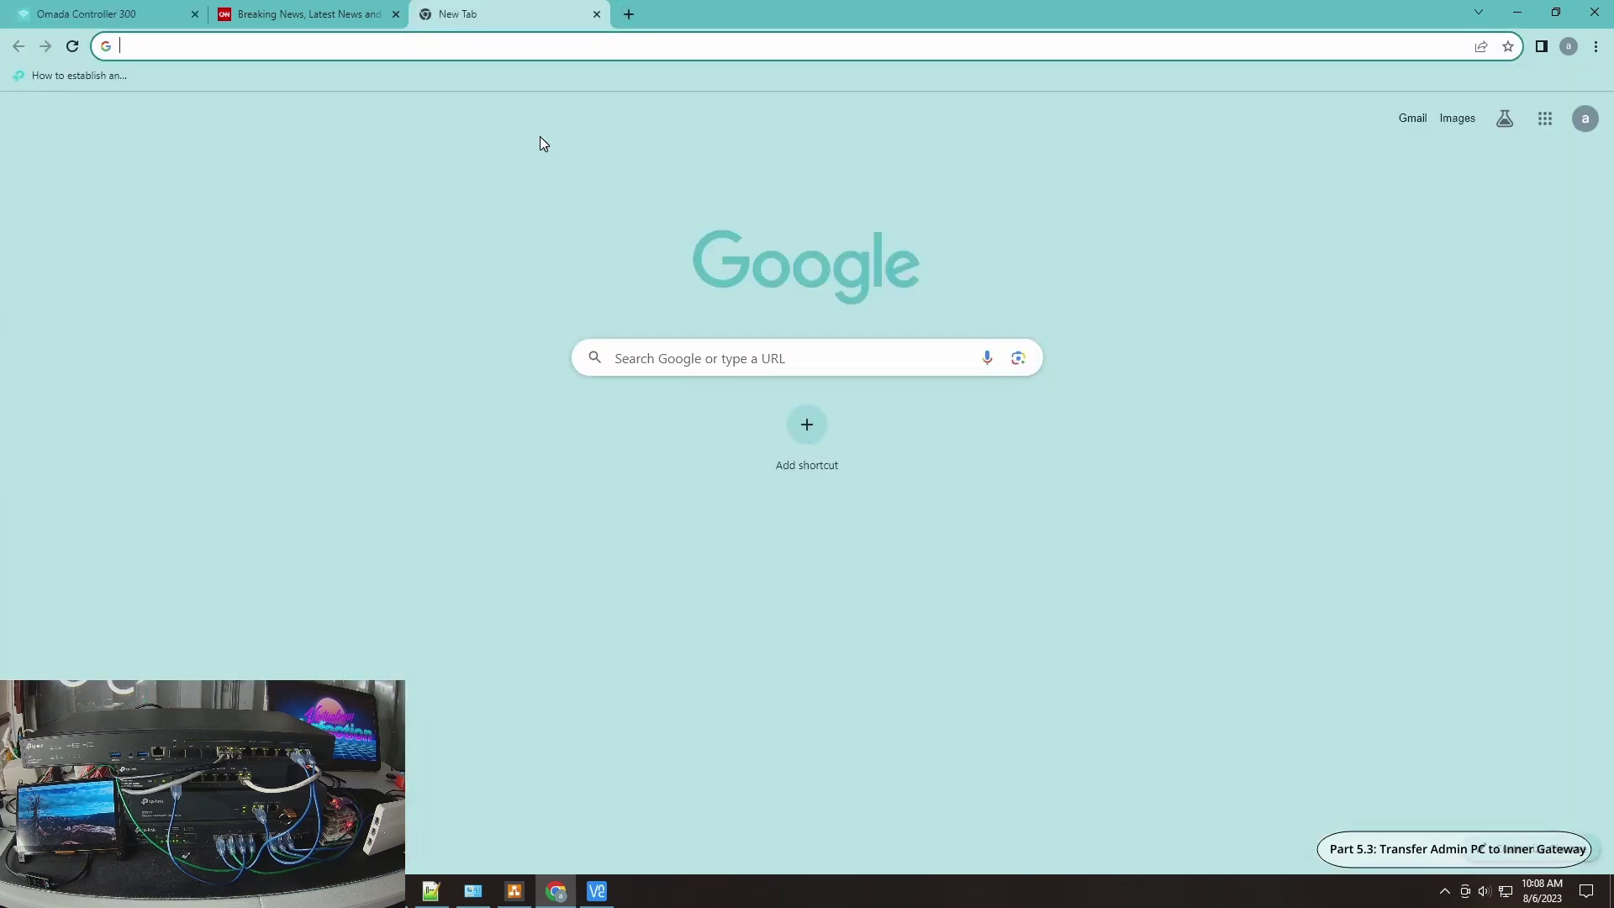
type("192.168.0.1")
key("Return")
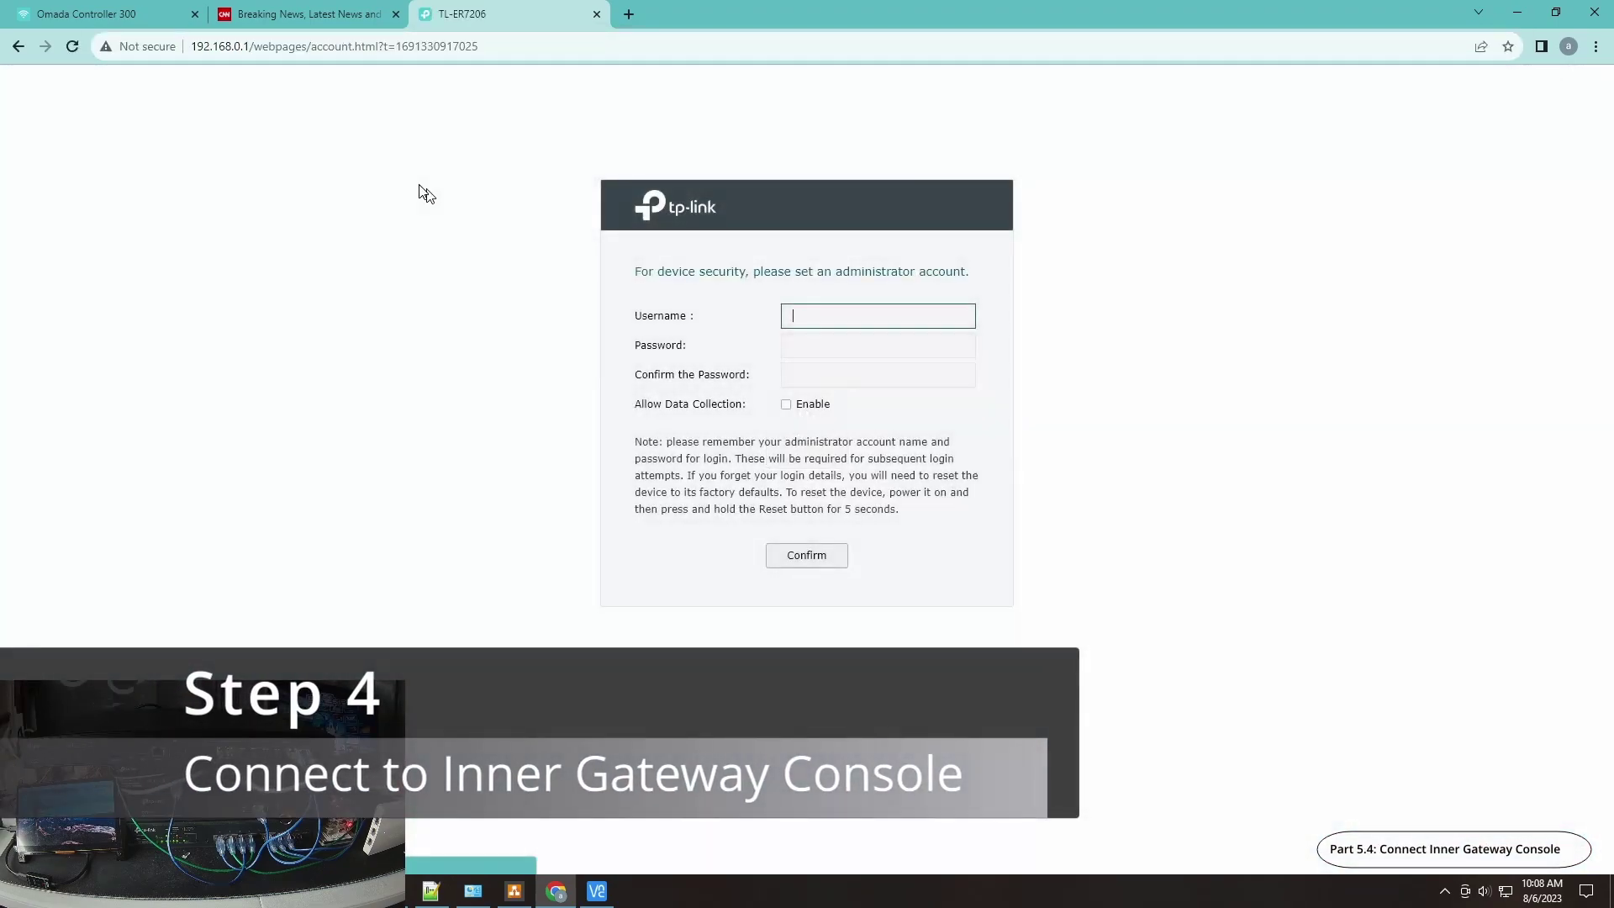
Step: Enter username admin and fill in the administrator password and its confirmation
type("admin")
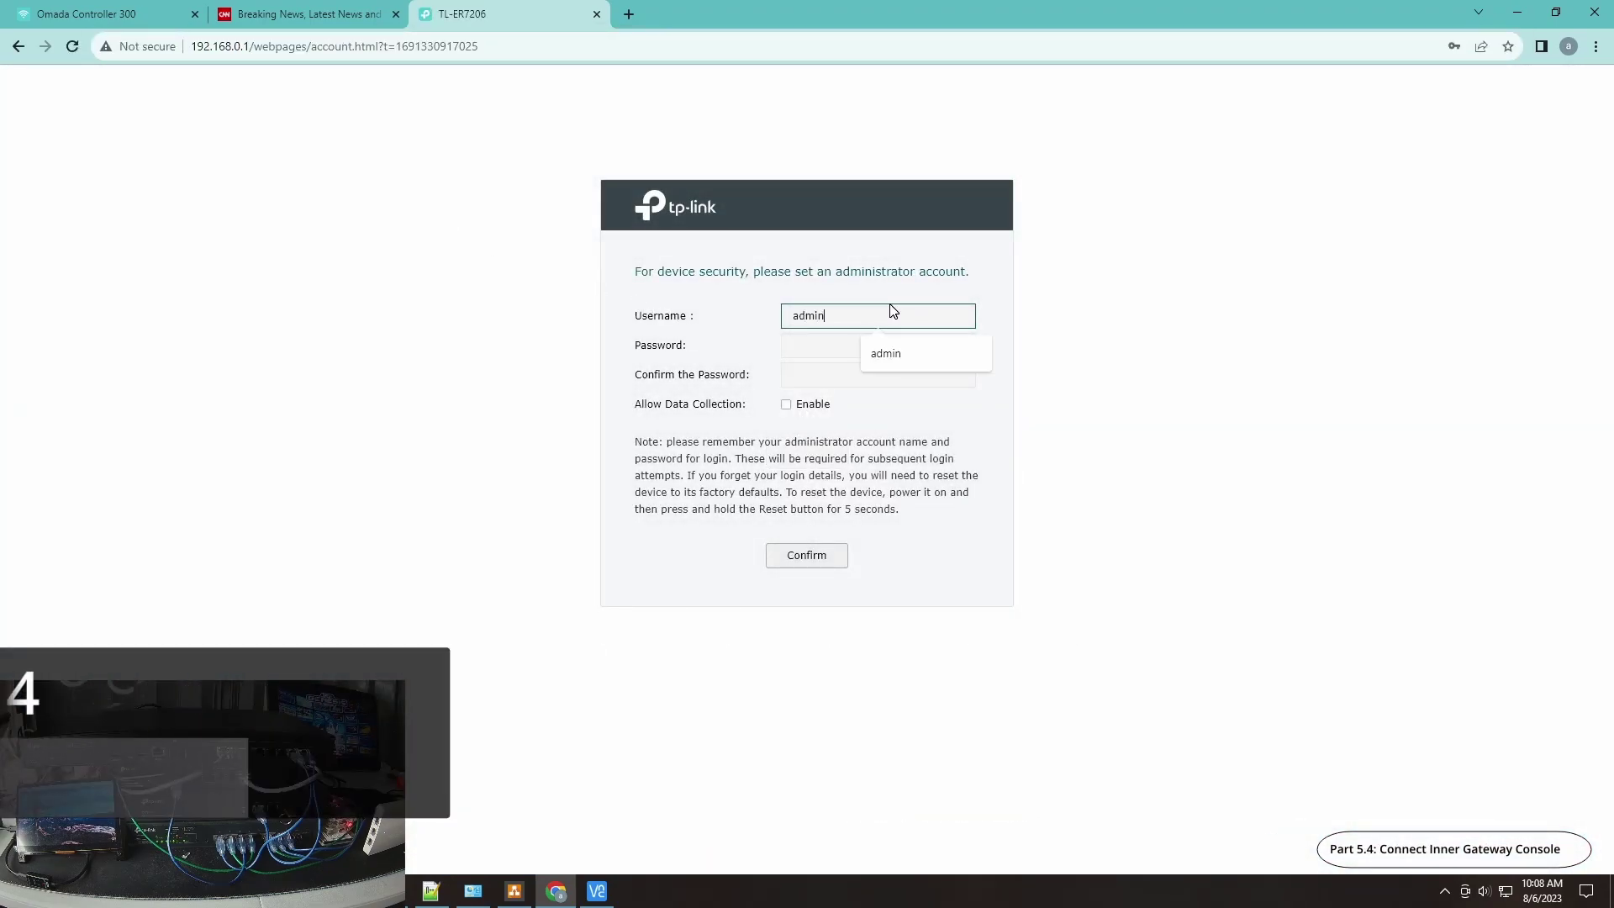
key("Tab")
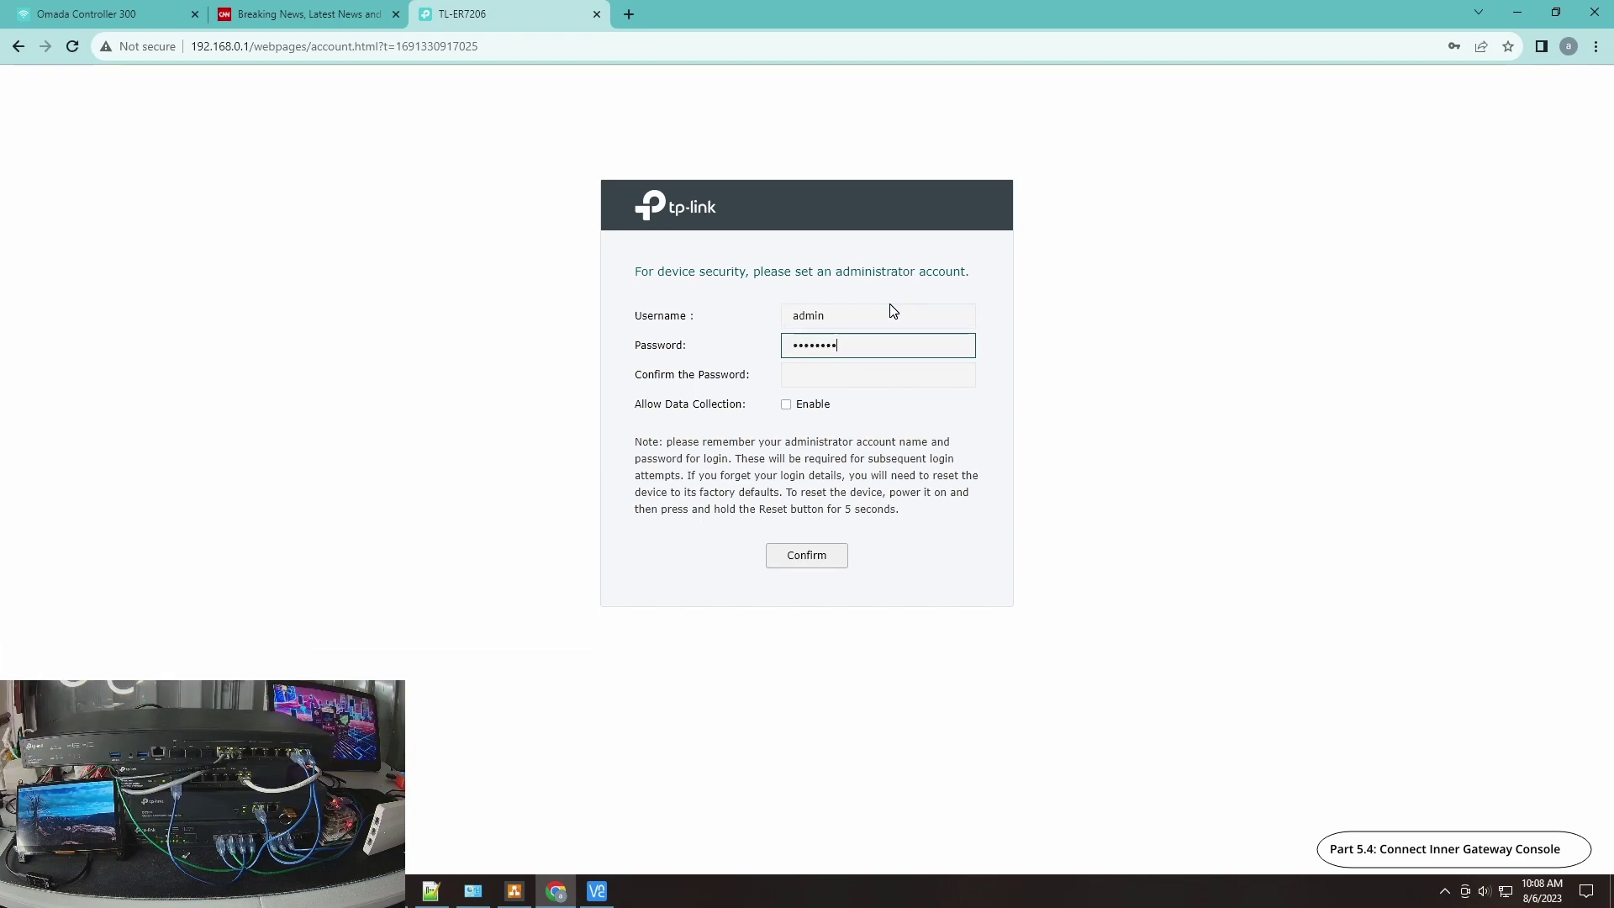
key("Tab")
type("a")
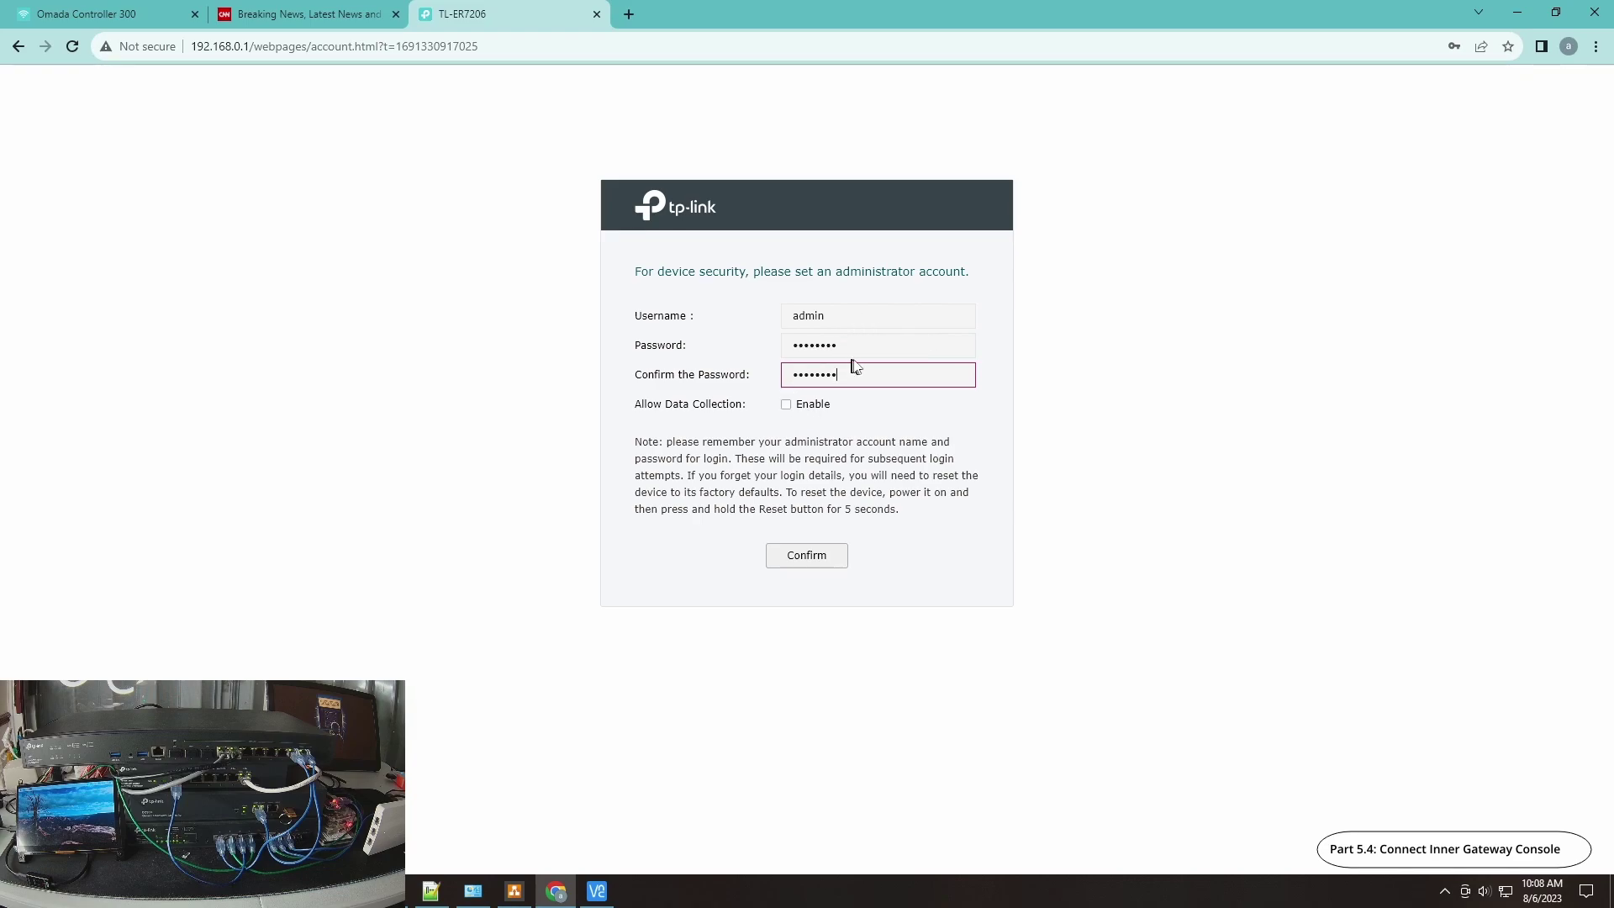
Step: Submit the new administrator account and dismiss Chrome's password breach warnings
left_click(818, 558)
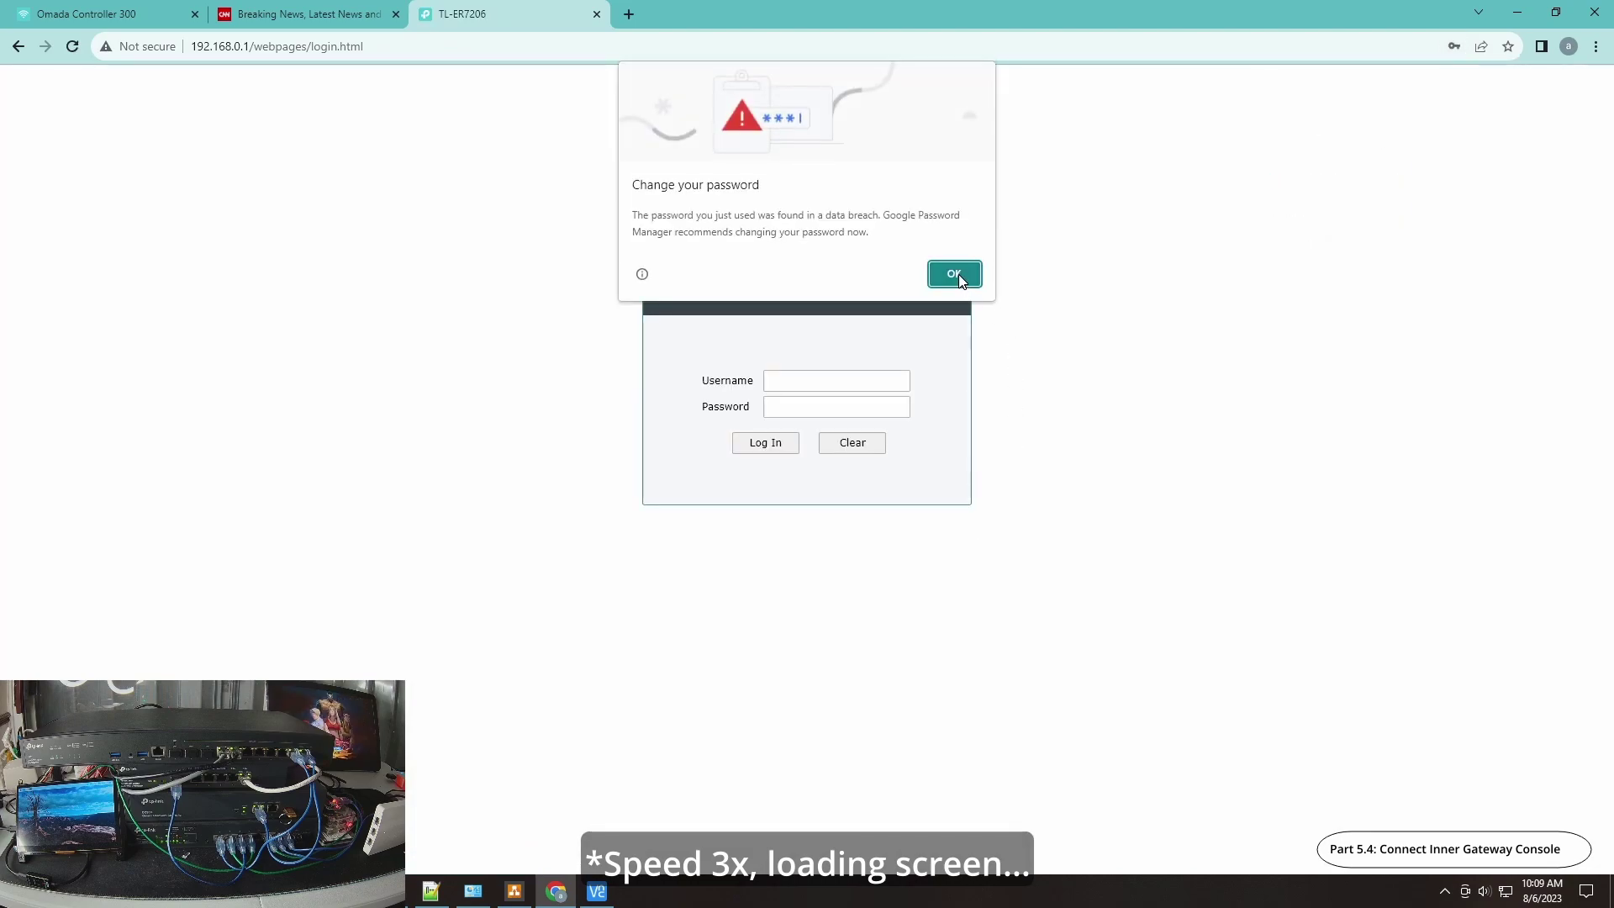
left_click(954, 270)
left_click(834, 356)
Step: Log in to the TL-ER7206 console as admin with its password, then dismiss the breach warning
left_click(836, 381)
type("adm")
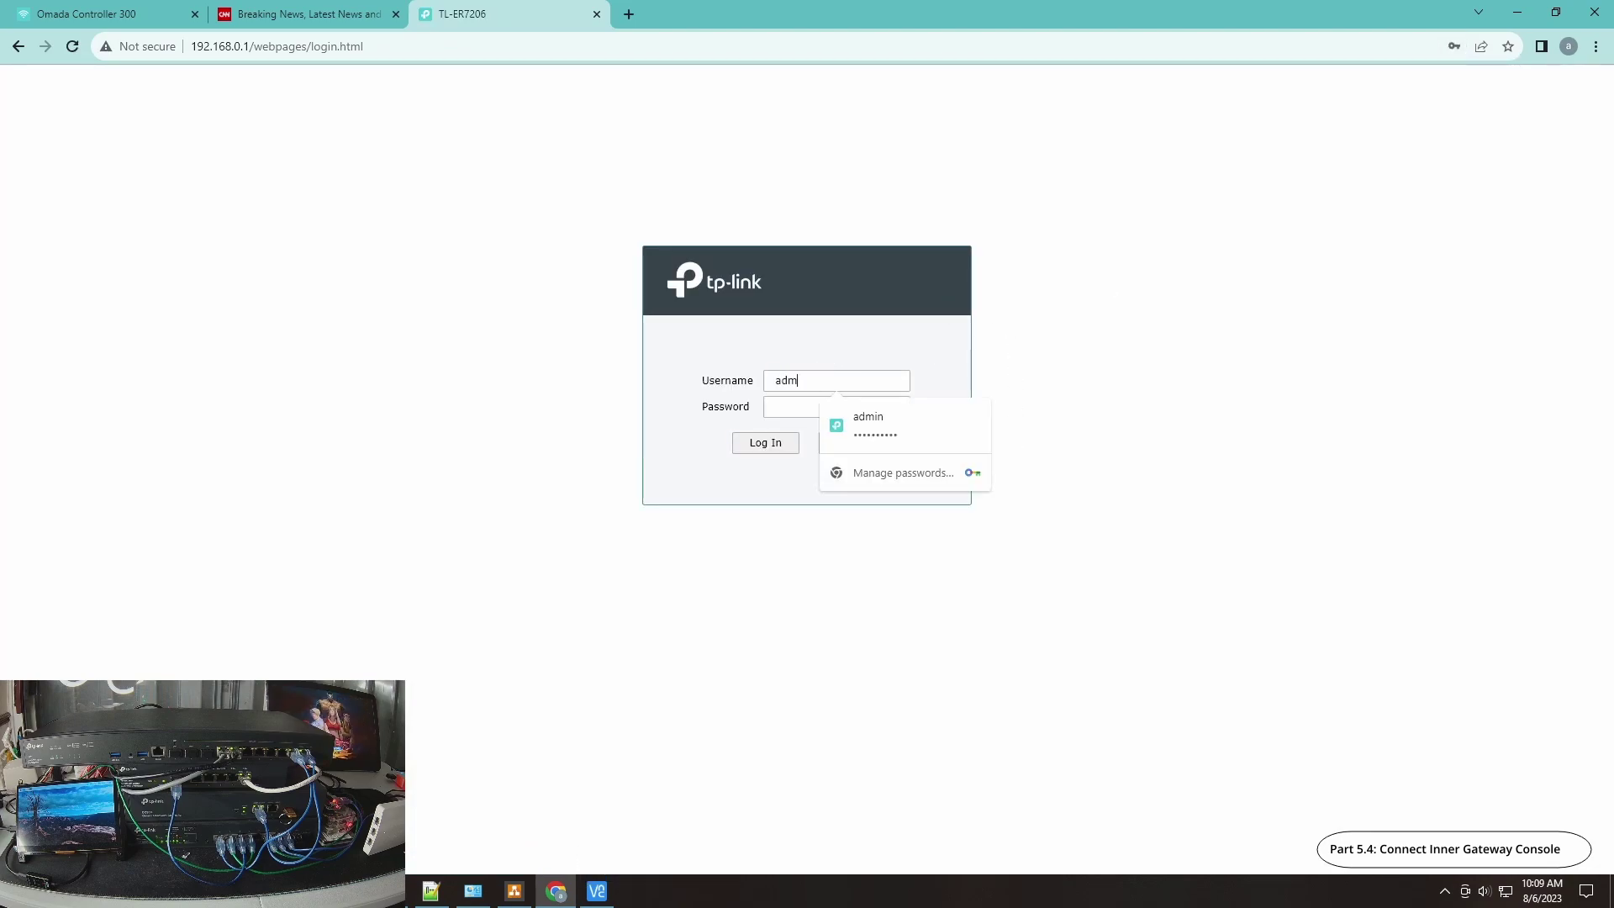
left_click(836, 407)
type("admin12")
key("BackSpace")
key("BackSpace")
key("BackSpace")
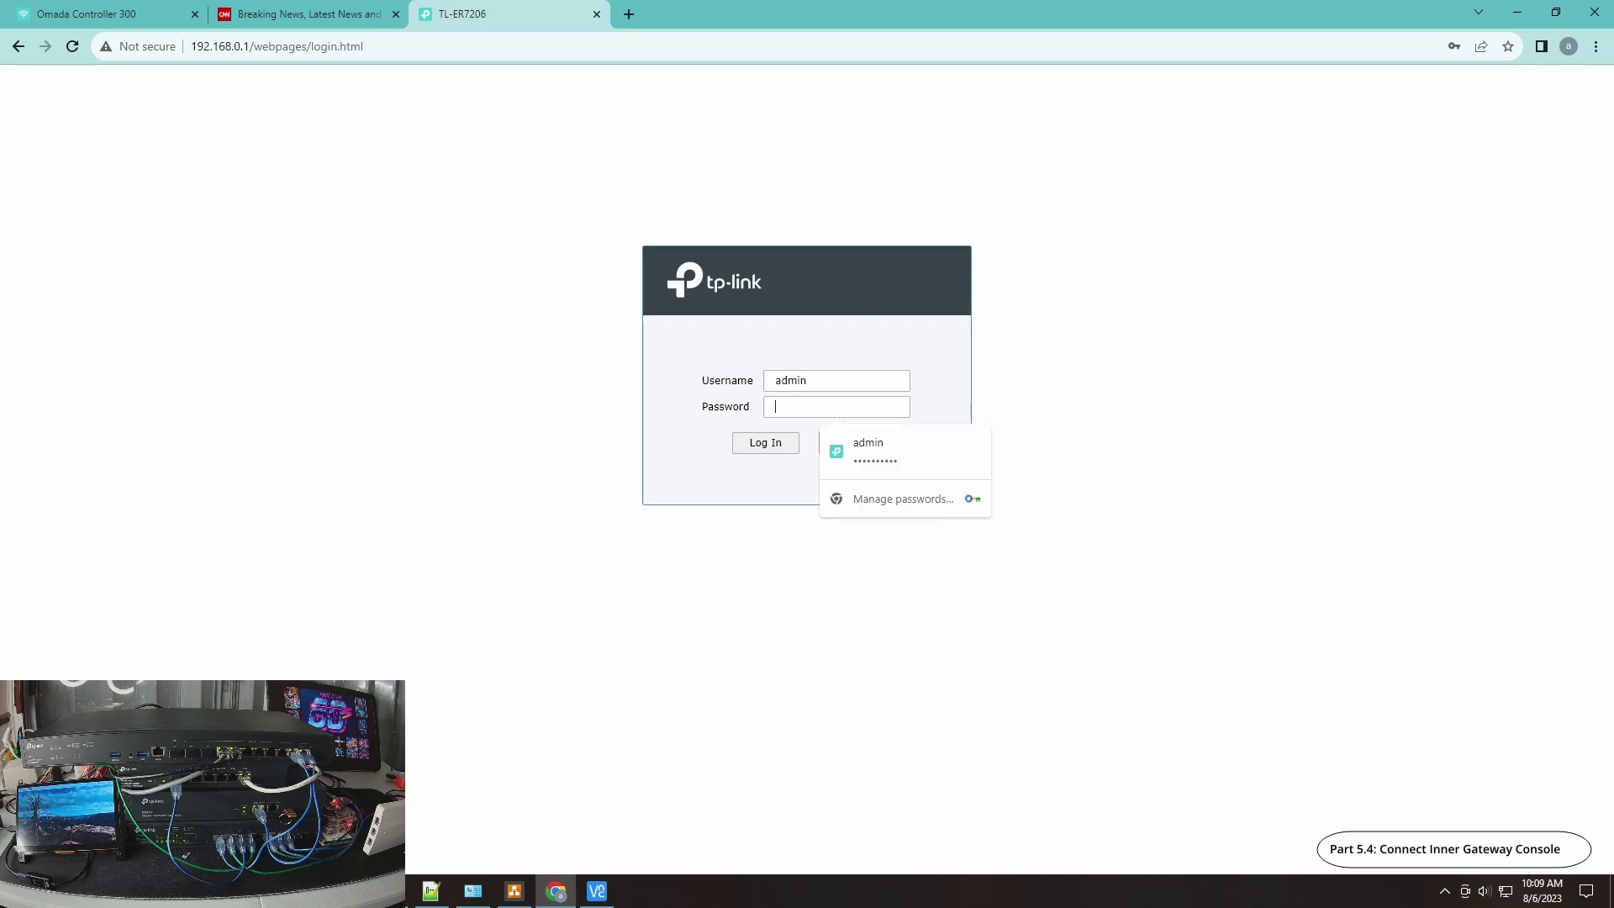
type("admi")
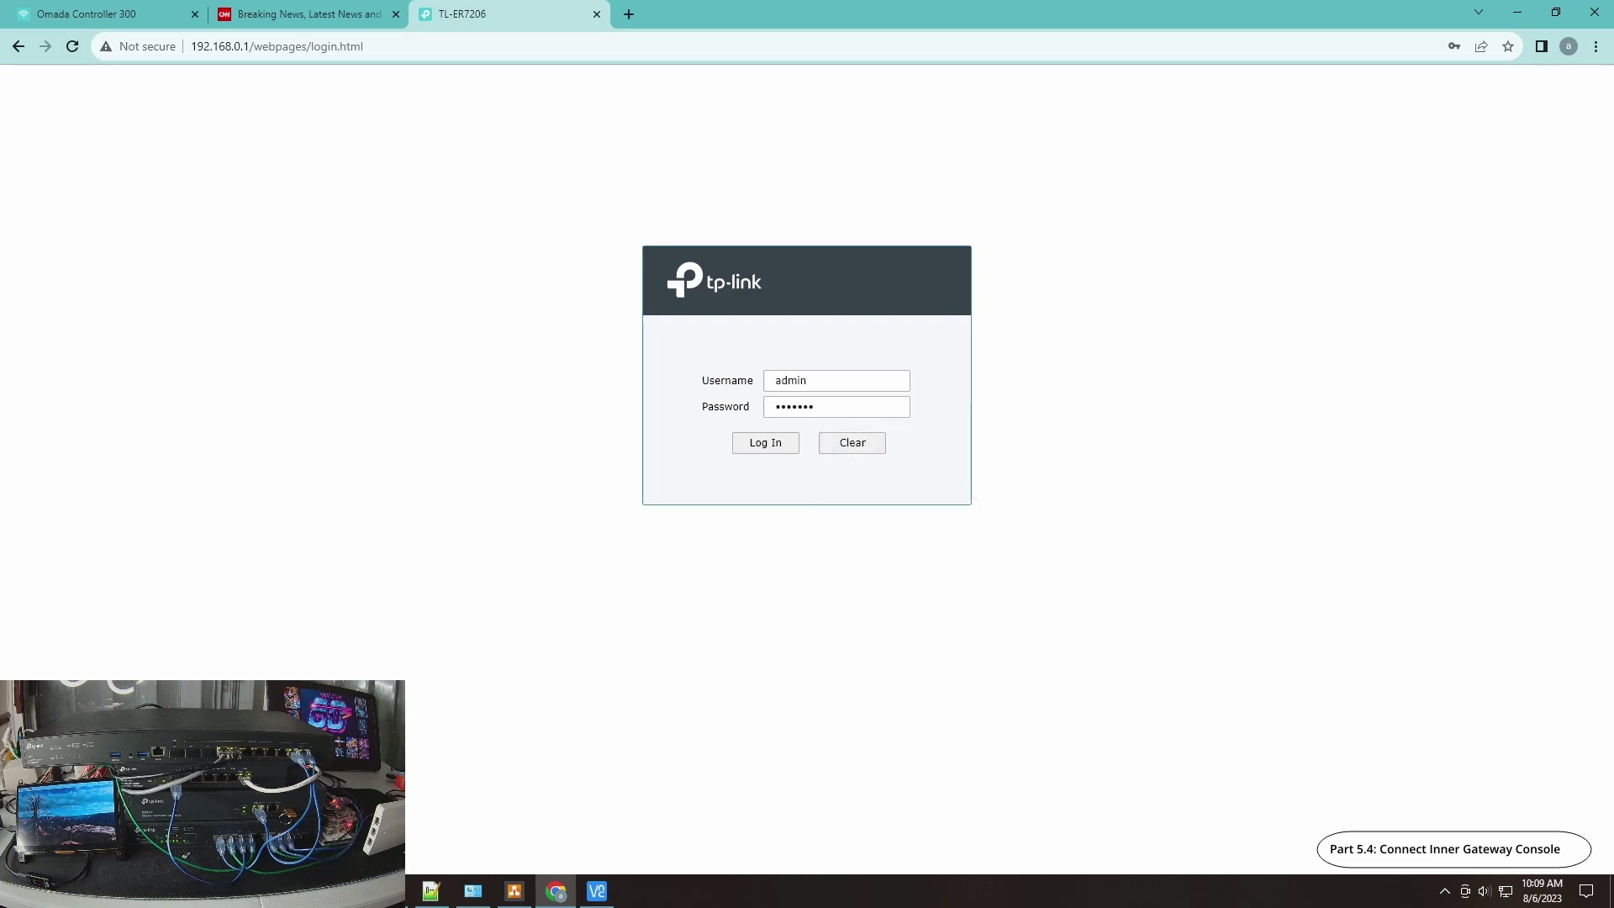
key("Return")
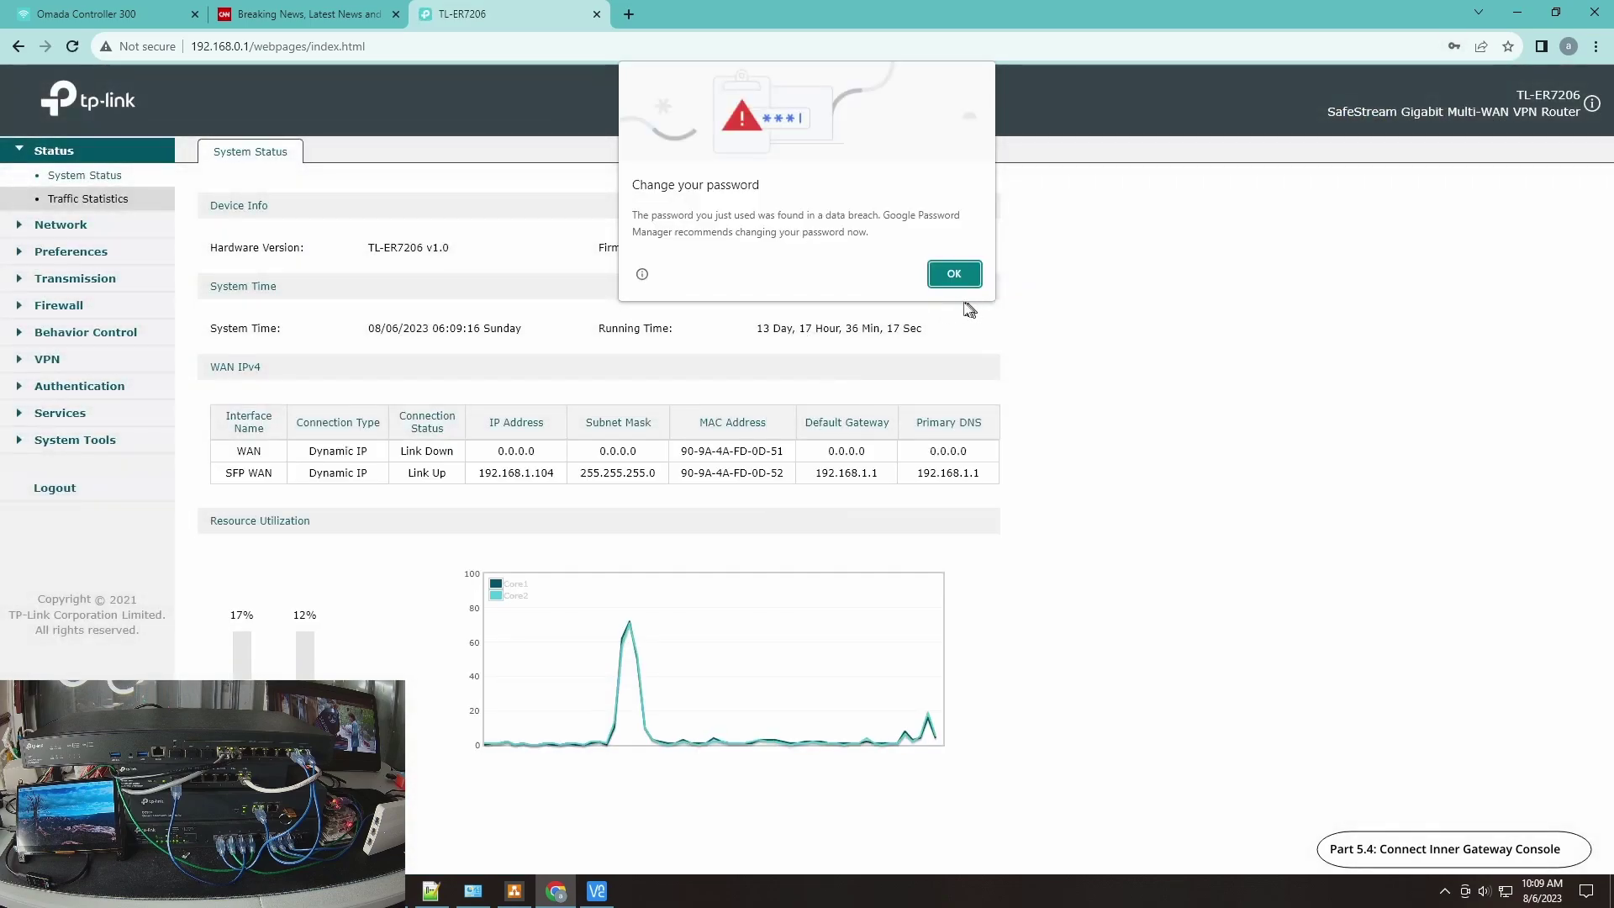
left_click(955, 274)
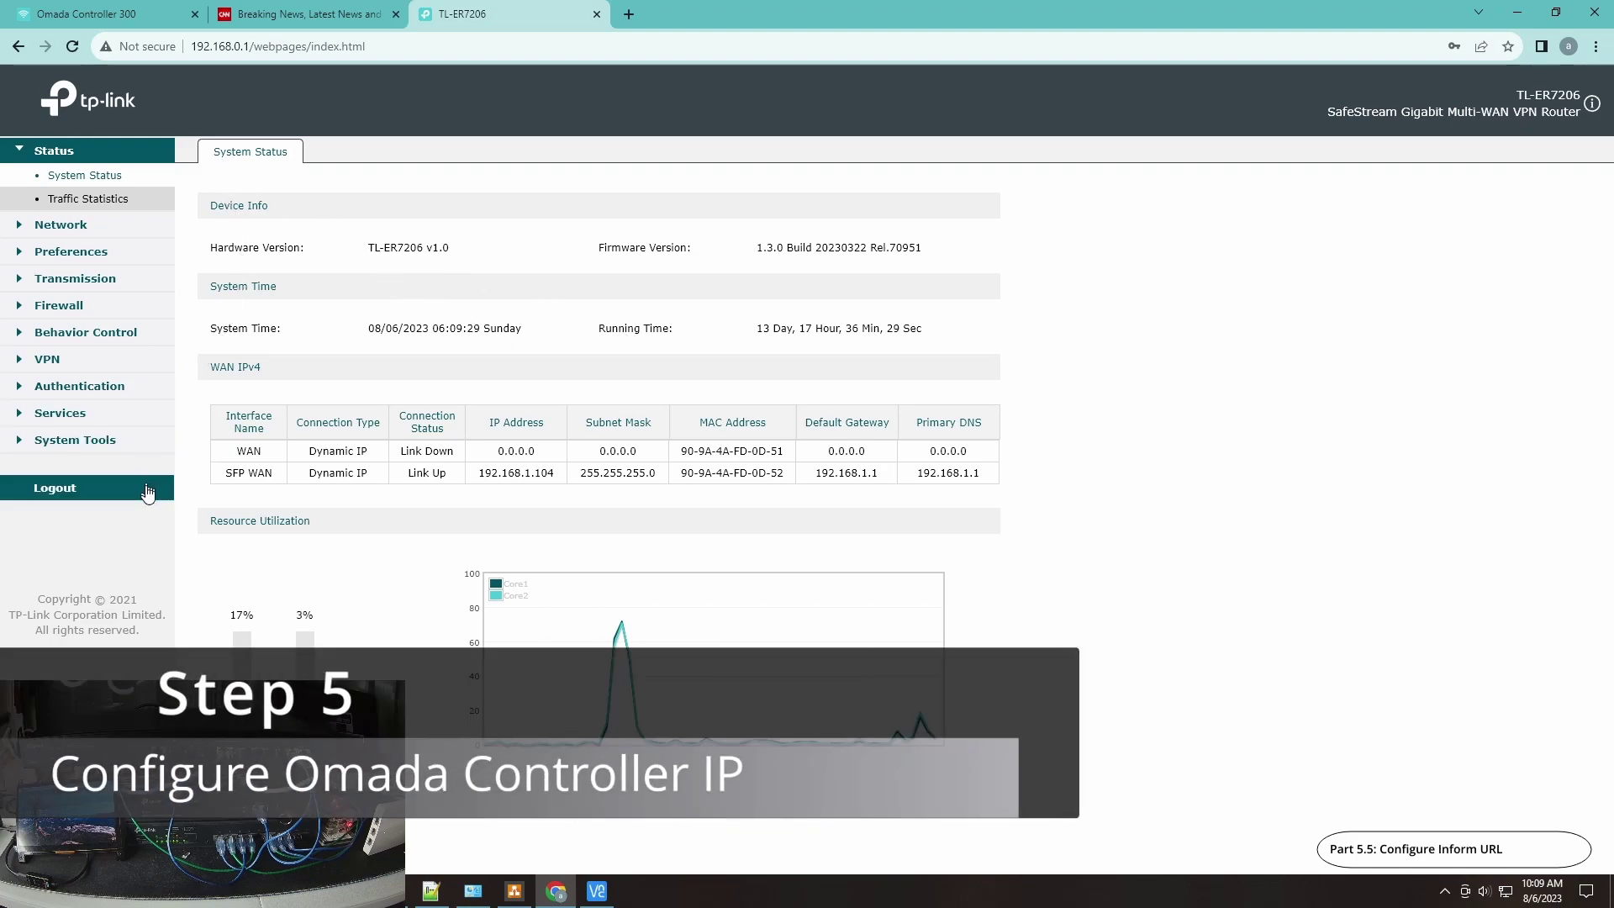
Step: Under System Tools > Controller Settings, save 192.168.1.100 as the Inform URL/IP Address
left_click(90, 442)
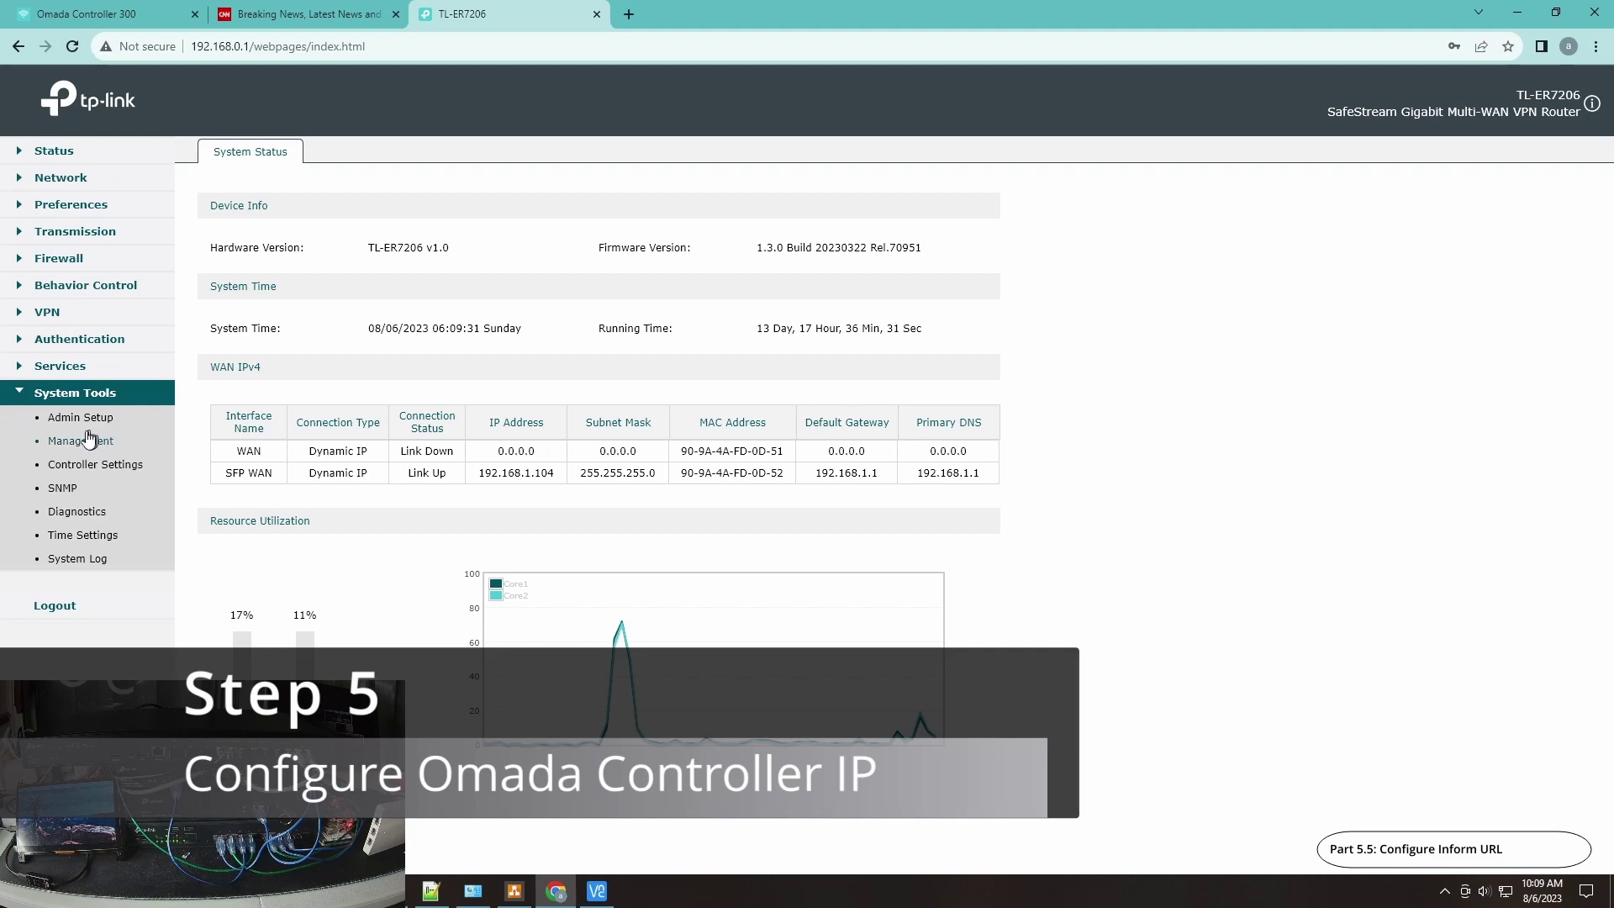
left_click(80, 441)
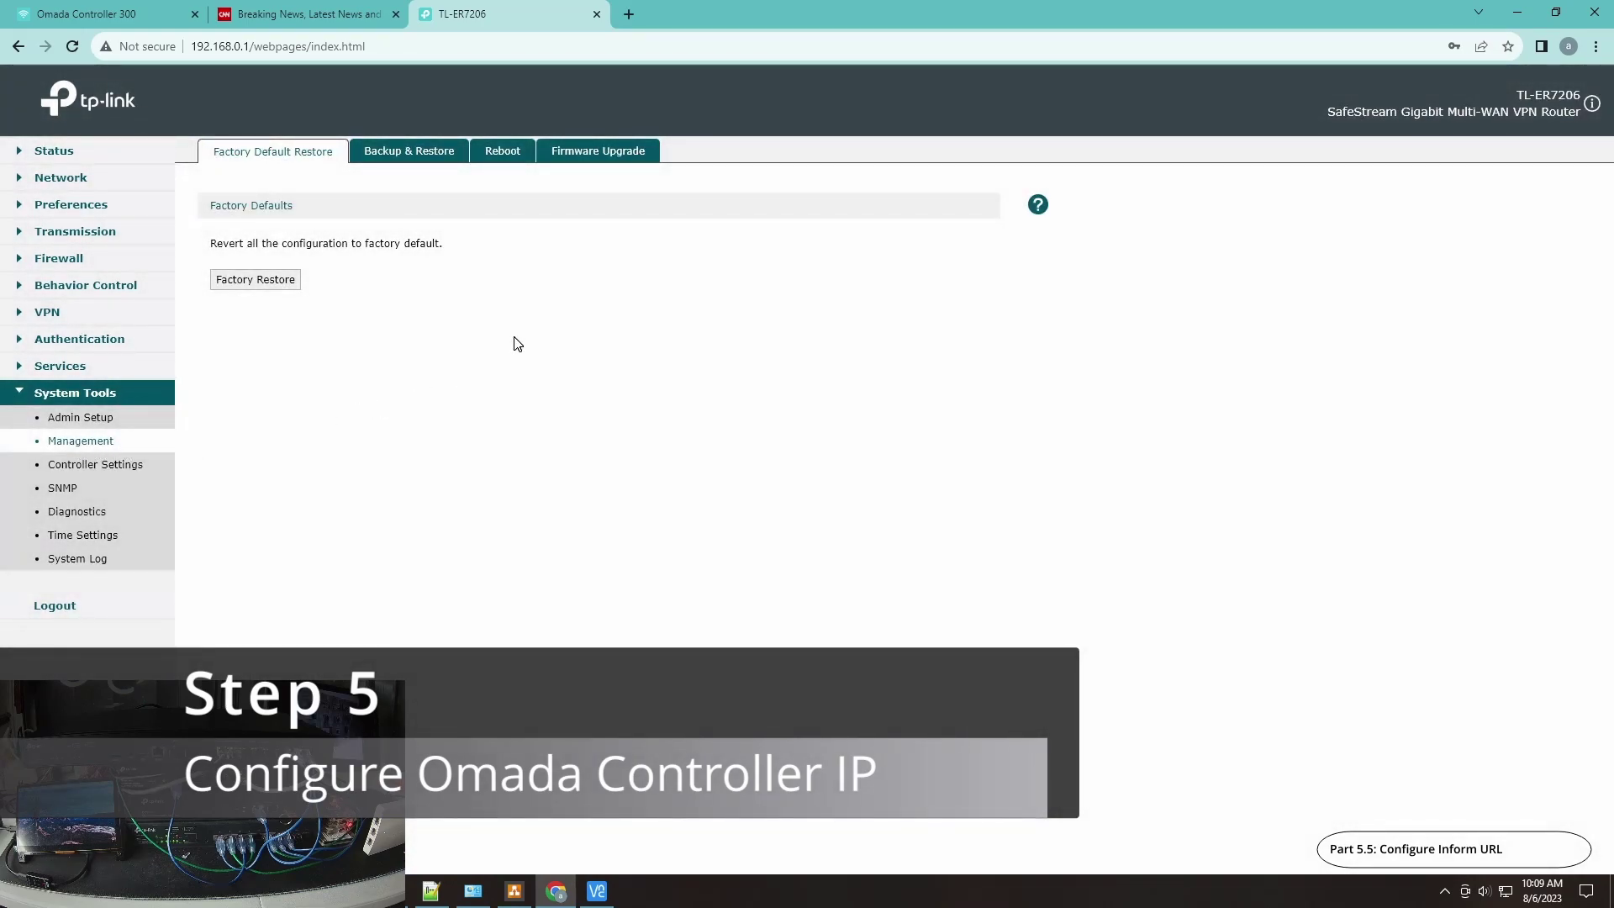
left_click(119, 468)
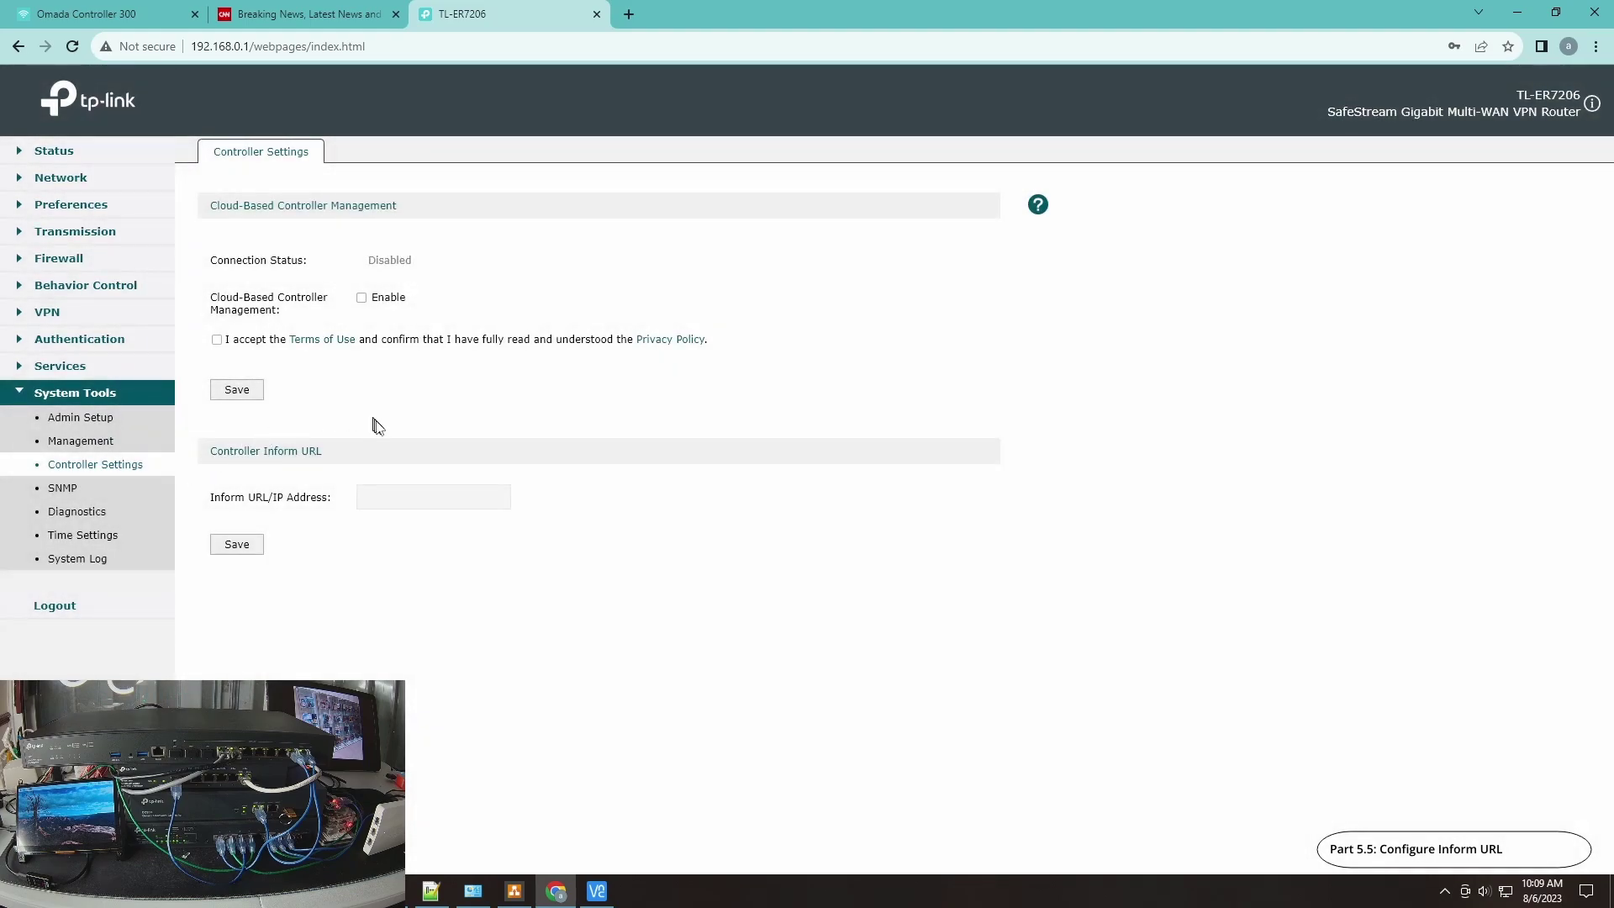
left_click(378, 497)
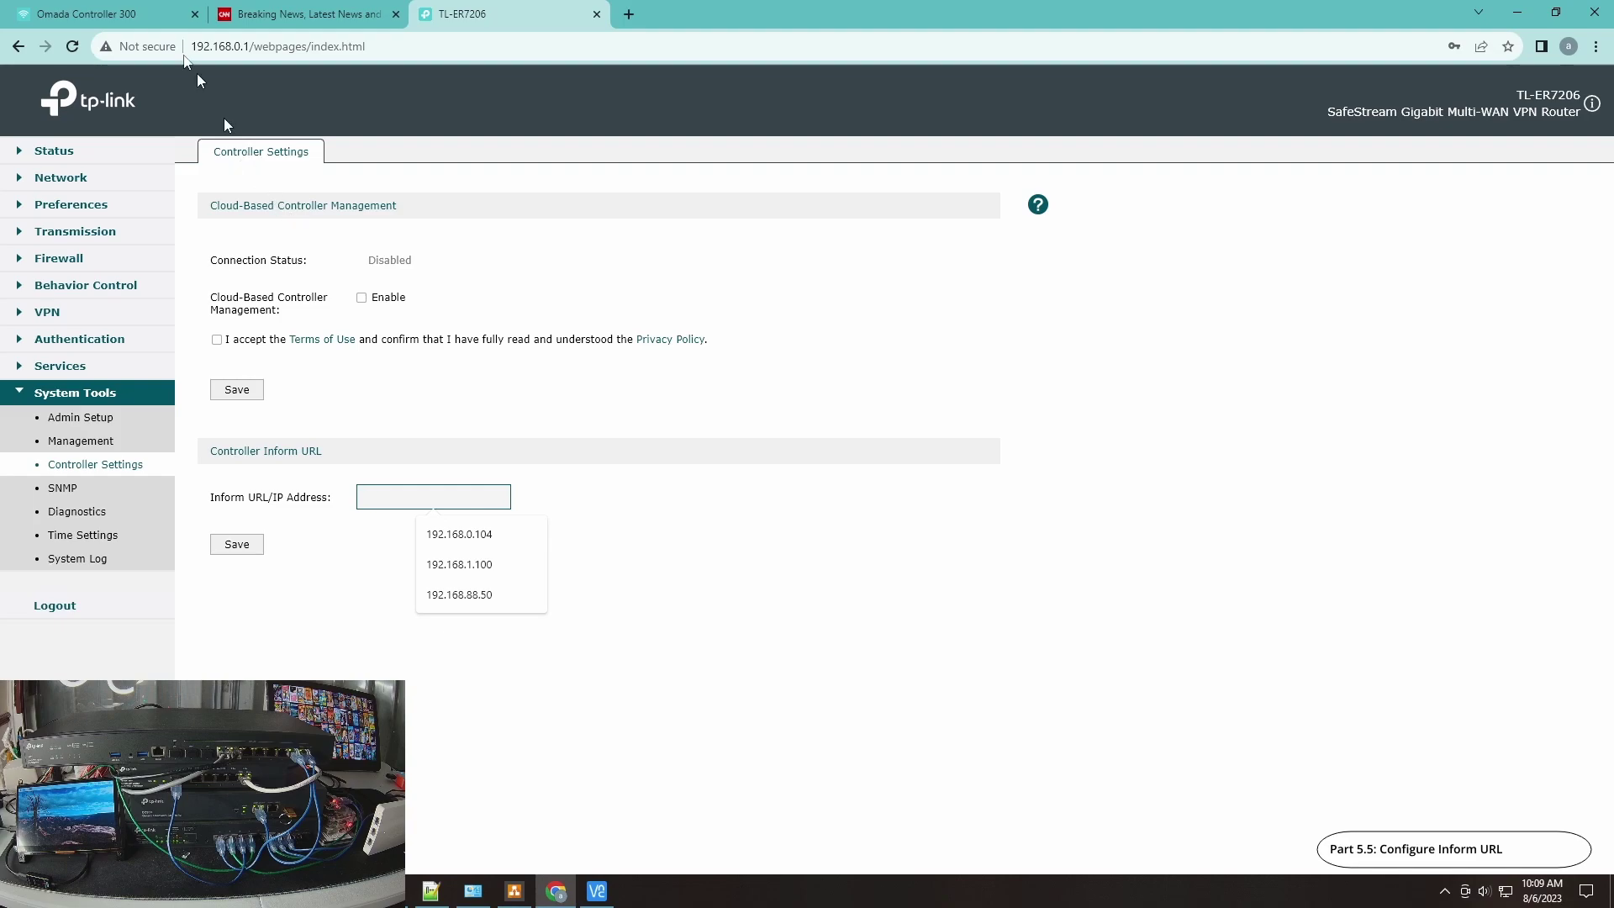
left_click(130, 14)
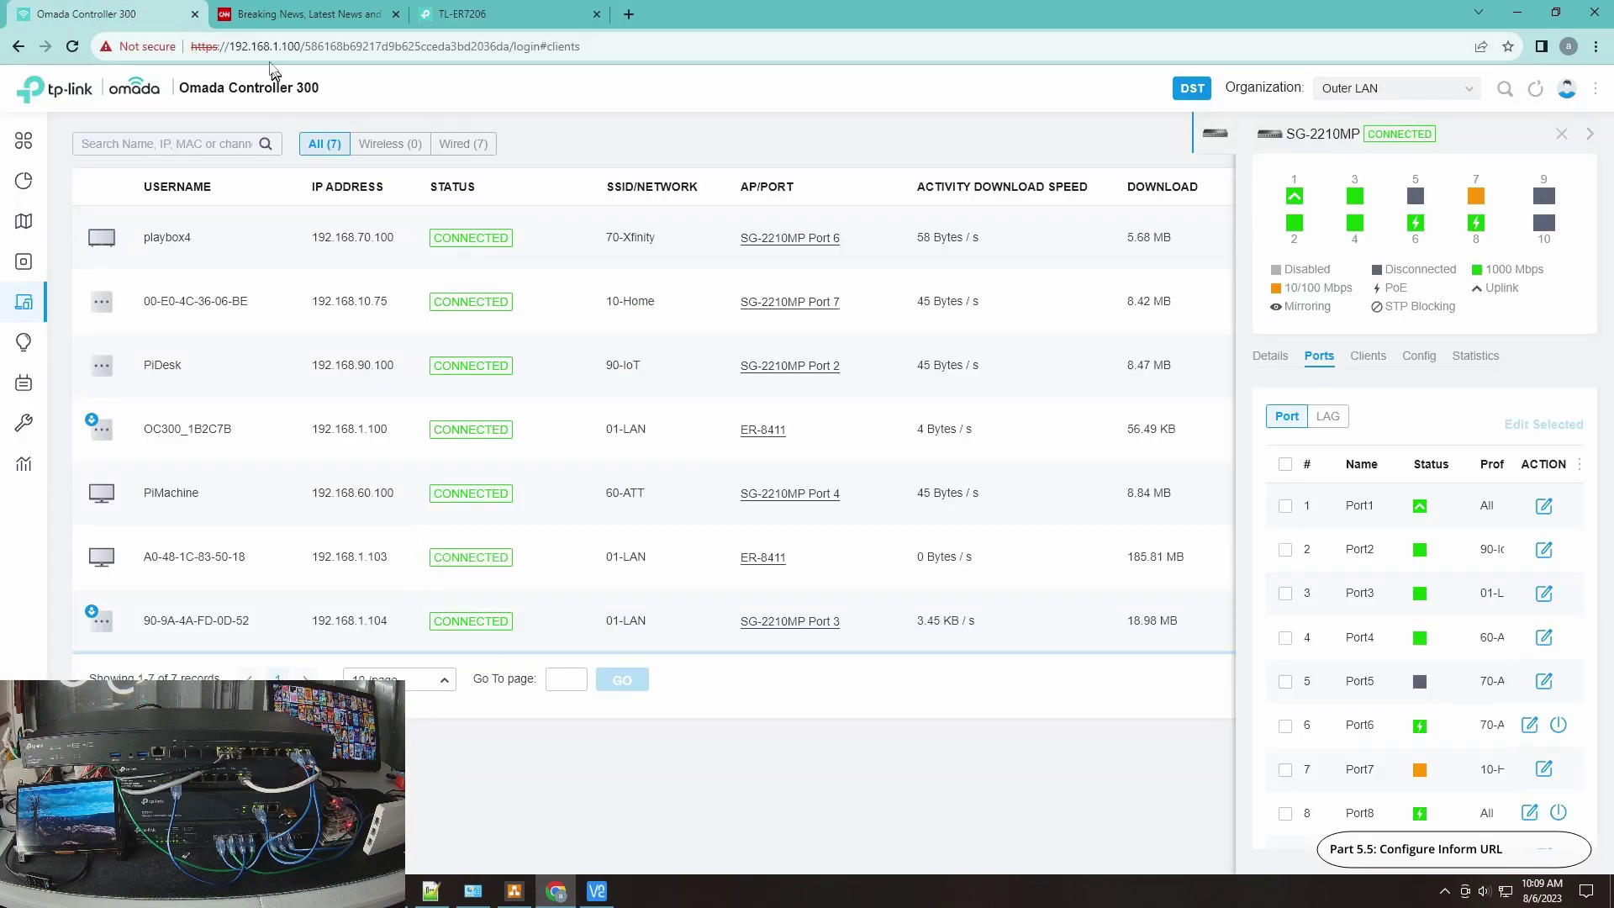
left_click(448, 20)
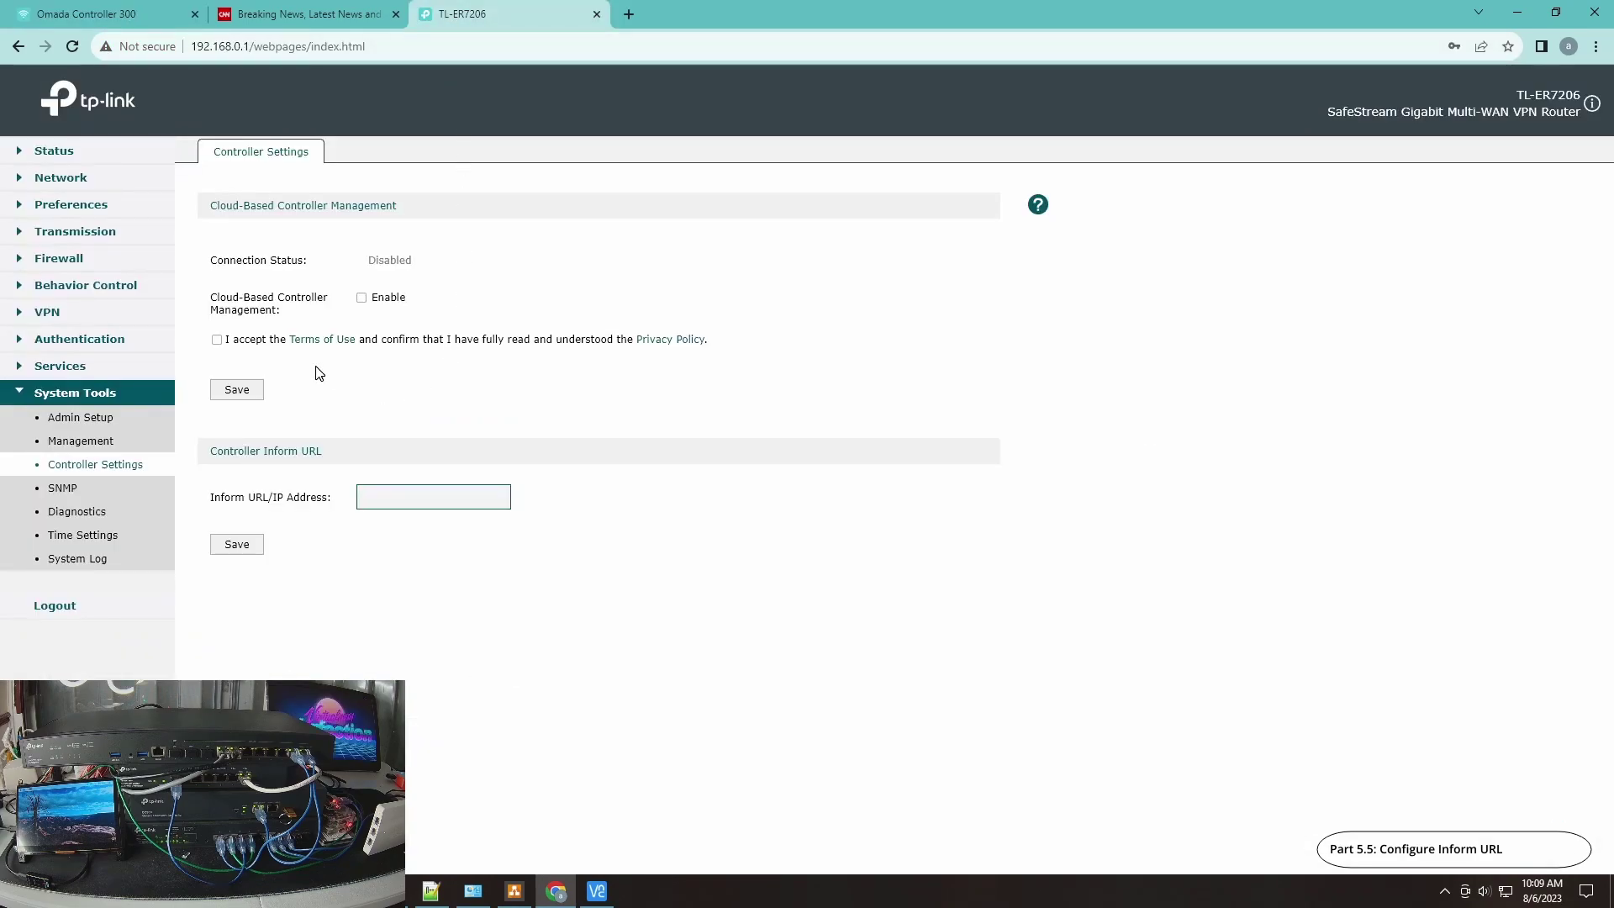
type("92.168.1.100")
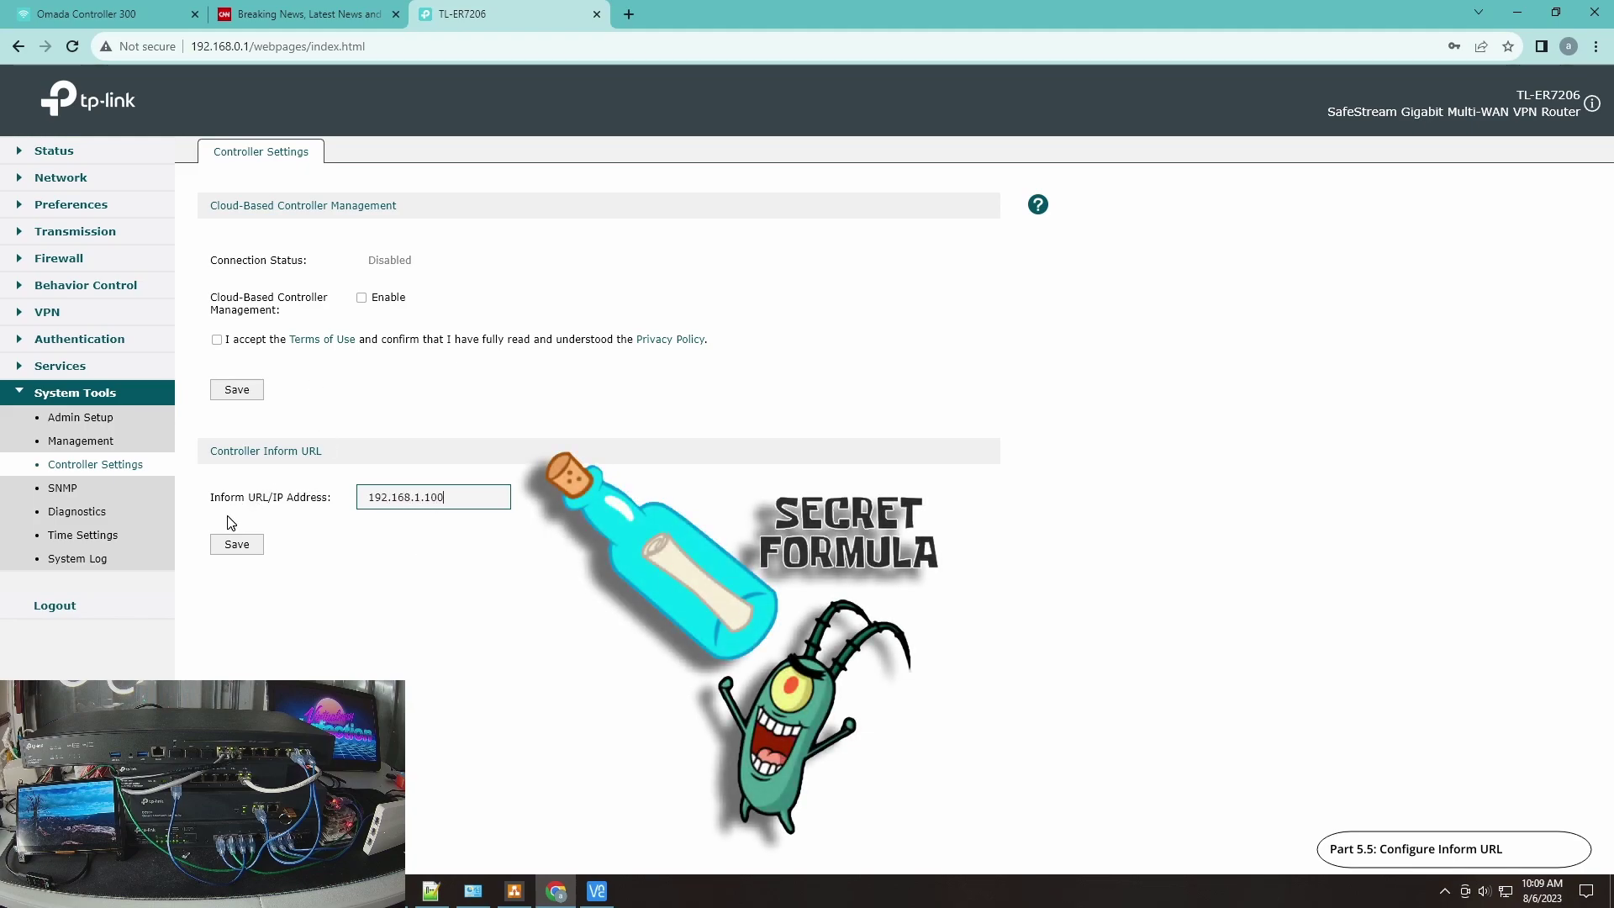
left_click(236, 544)
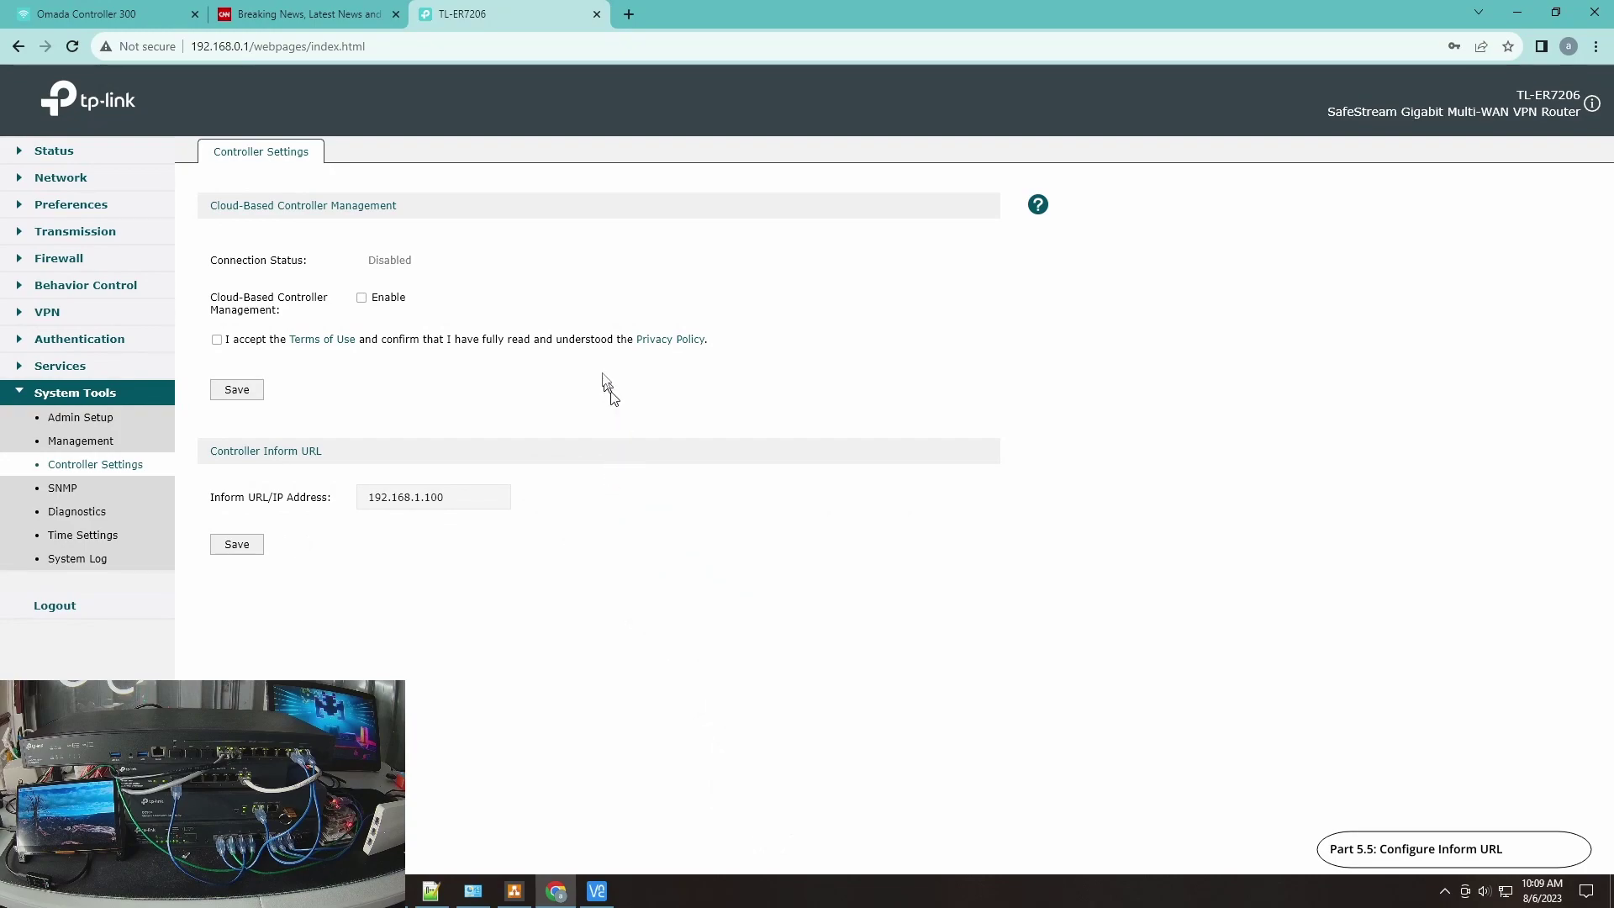
Step: In Omada's Devices list, close the SG-2210MP panel and try adopting the pending TL-ER7206
left_click(107, 18)
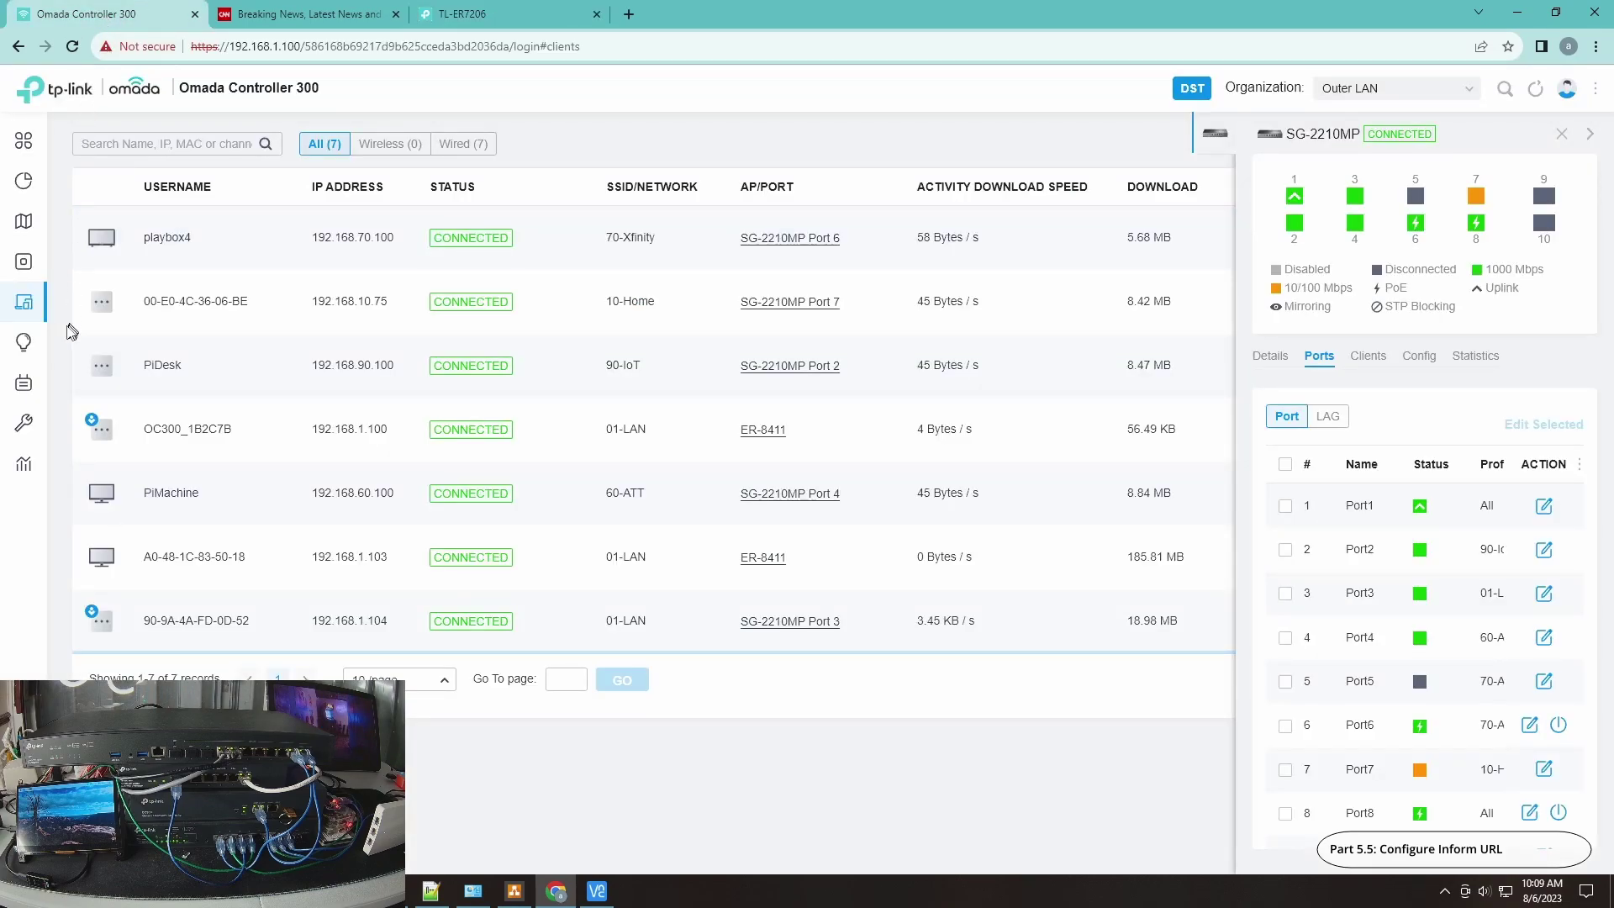
left_click(61, 271)
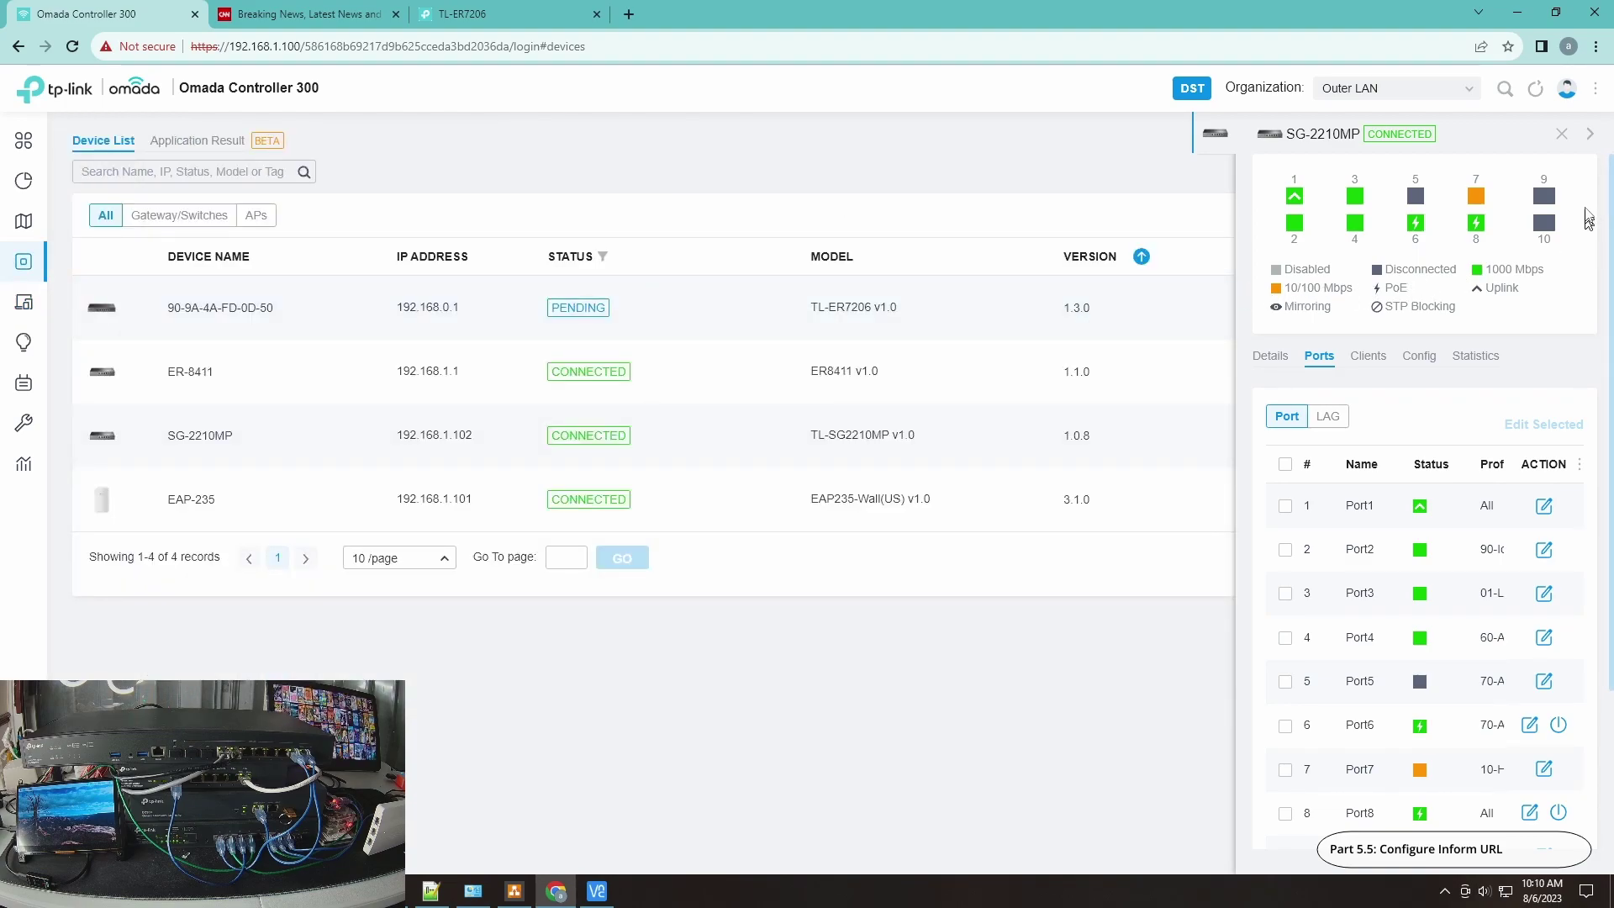
left_click(1561, 133)
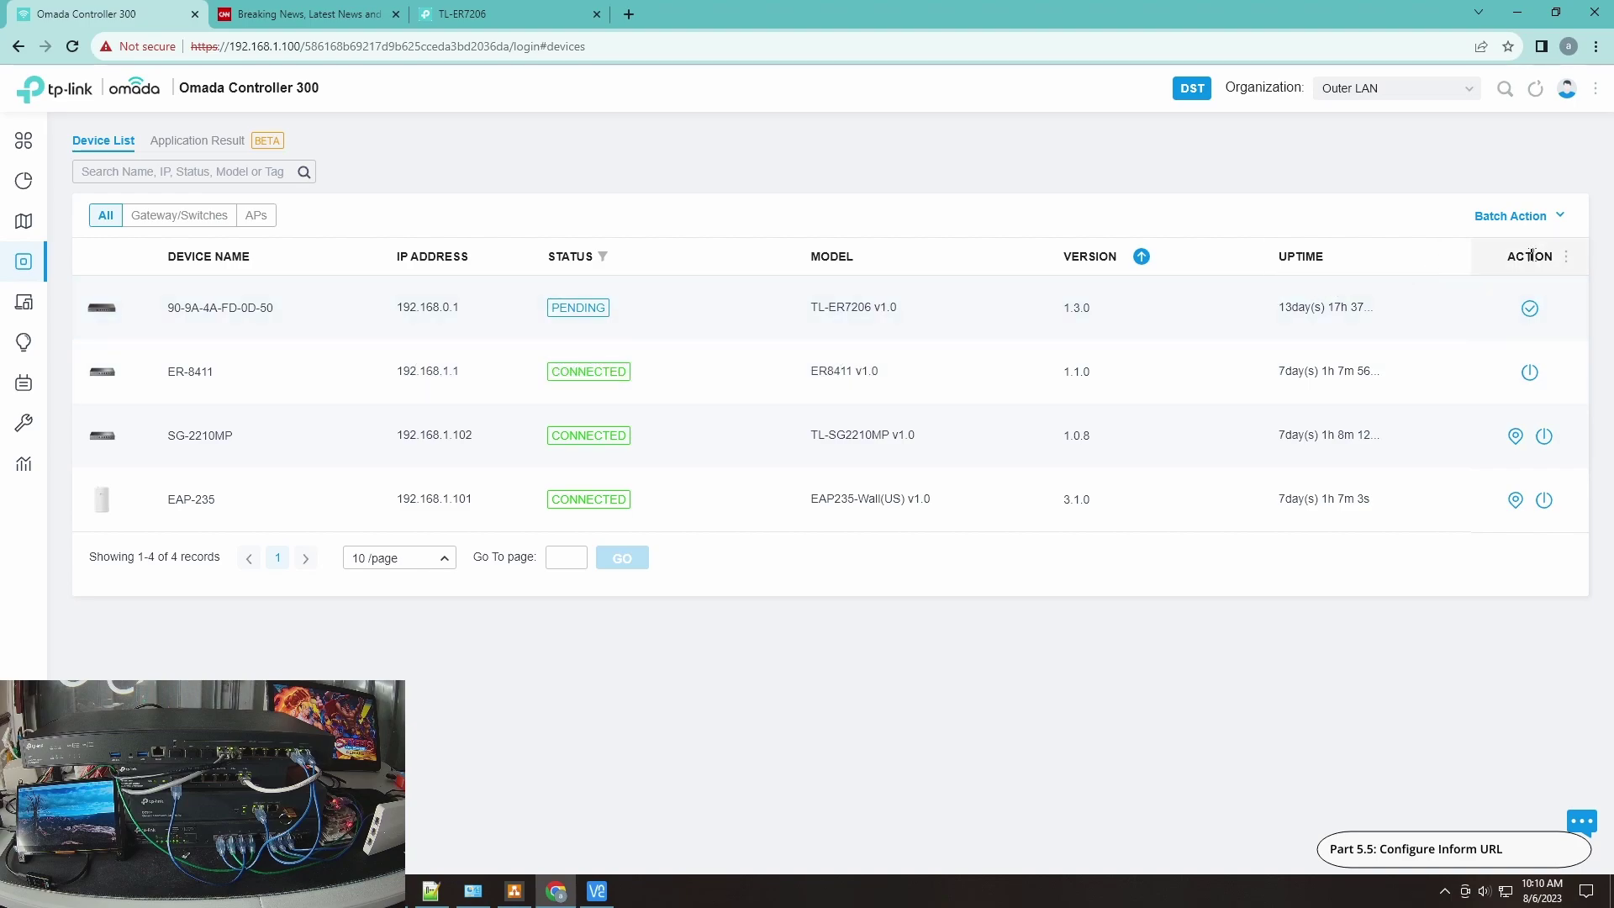
left_click(1529, 309)
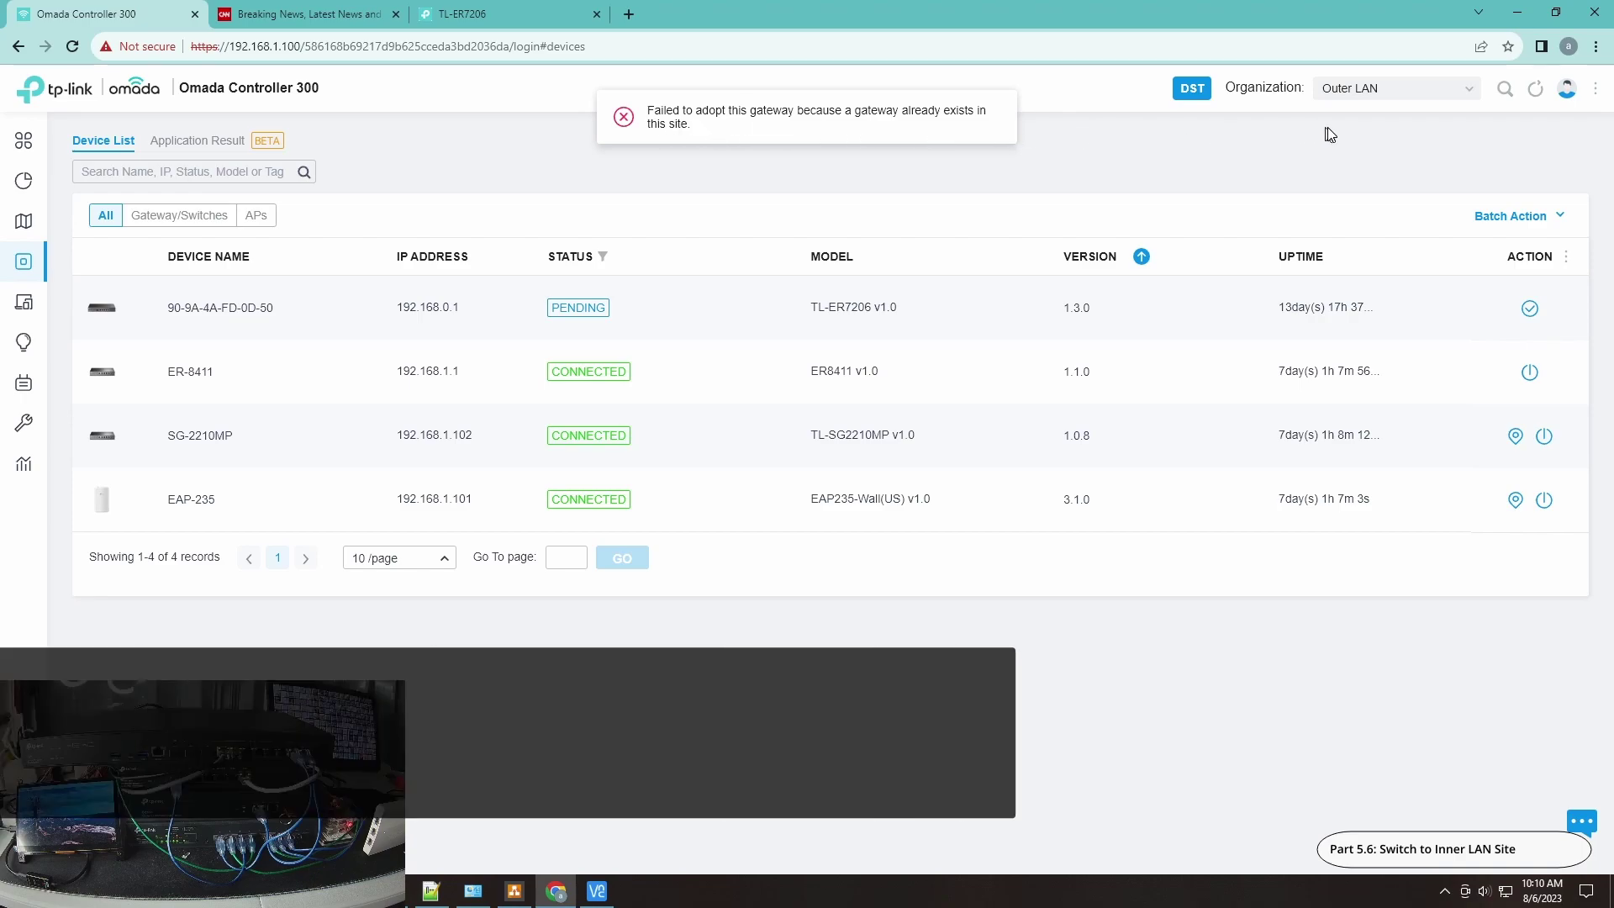
Step: Switch to the Inner LAN site and adopt the pending TL-ER7206 there
left_click(1358, 97)
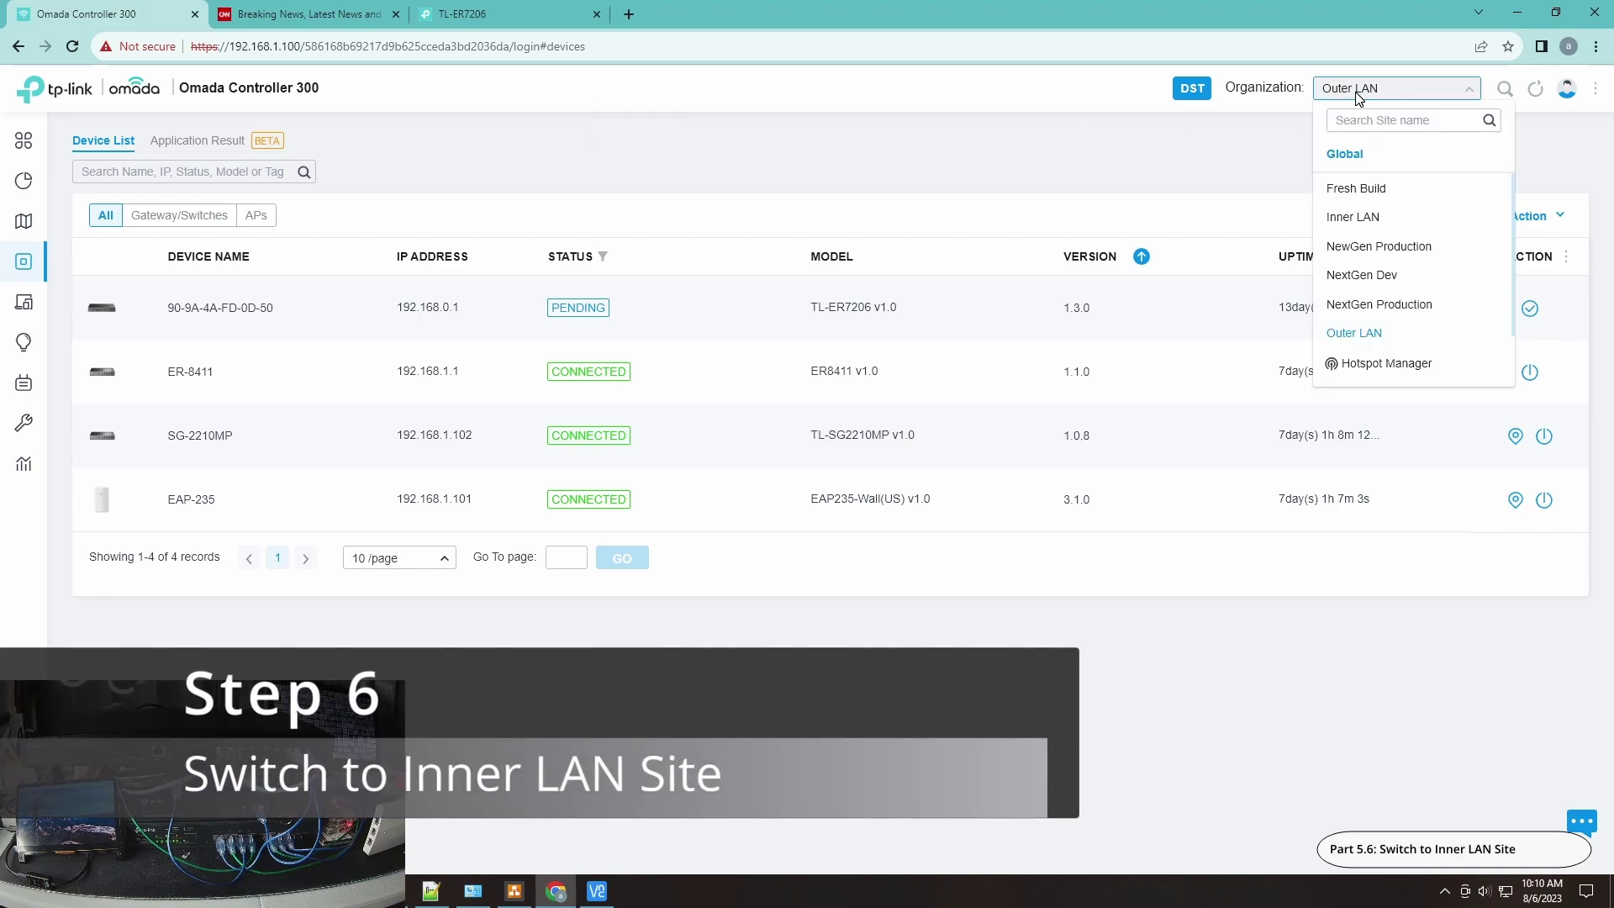
left_click(1340, 218)
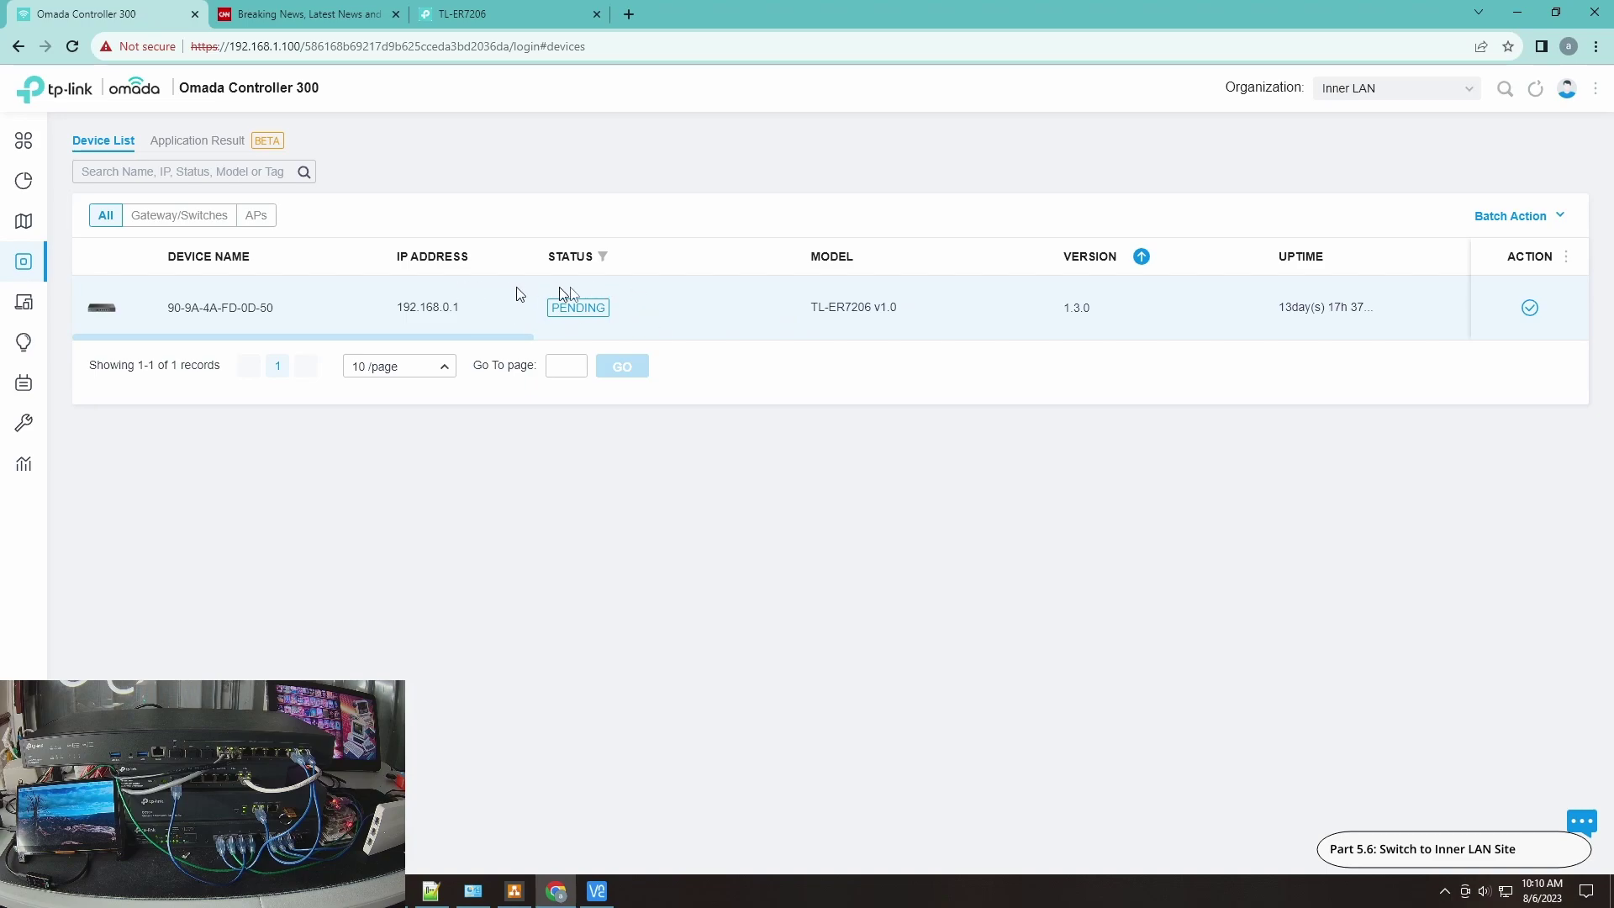
left_click(1531, 309)
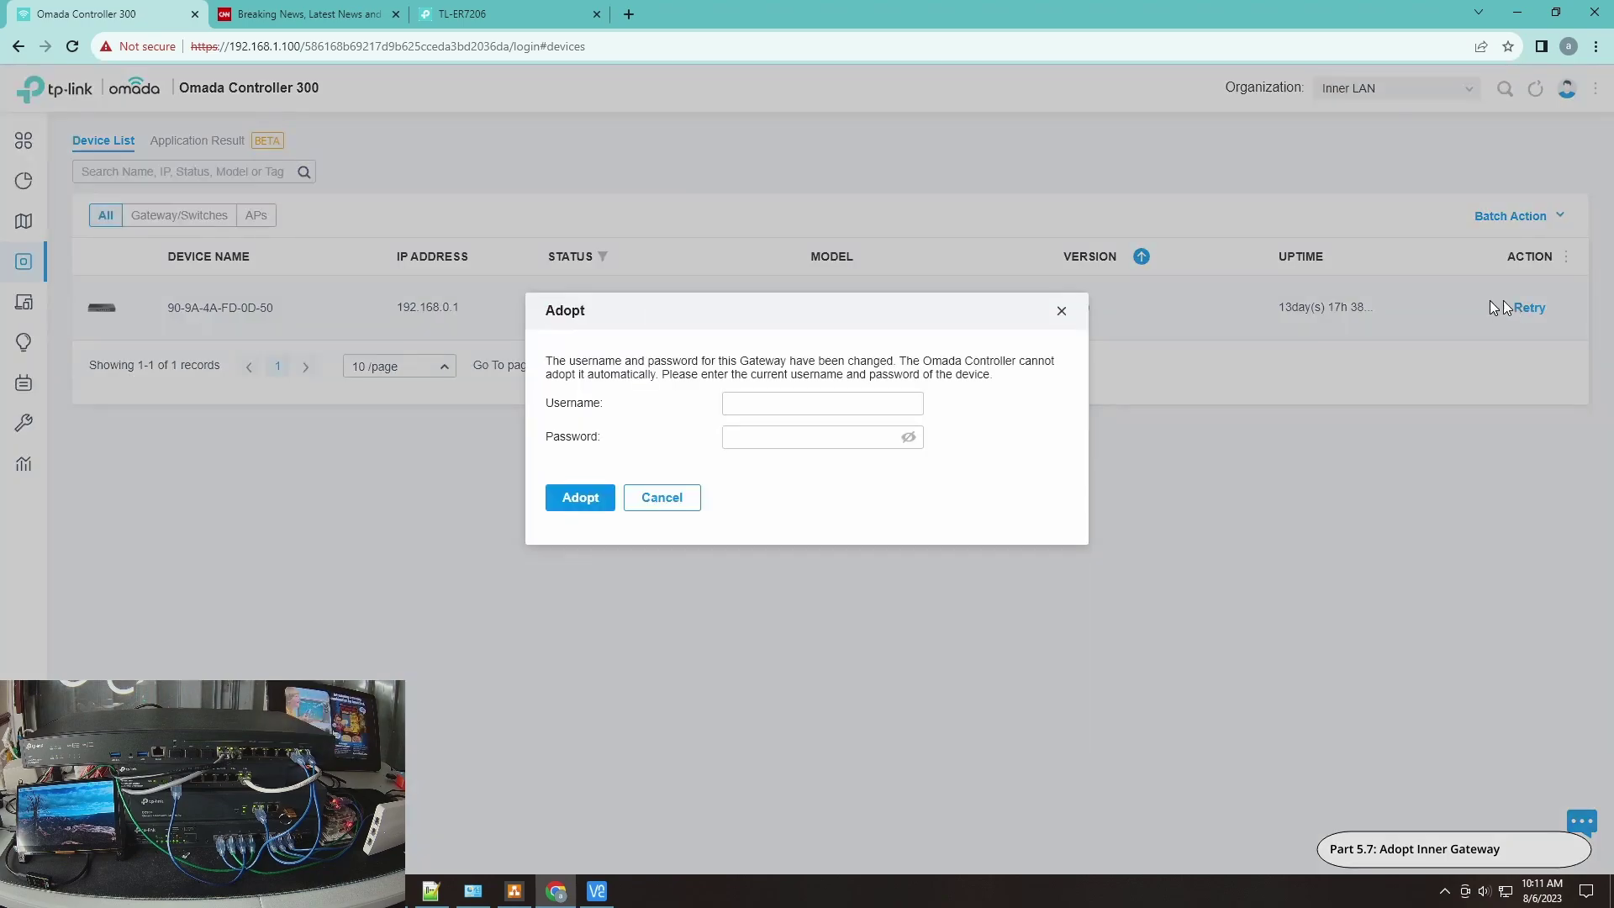
Step: Enter username admin and the gateway password, verify it, and adopt the TL-ER7206
left_click(841, 397)
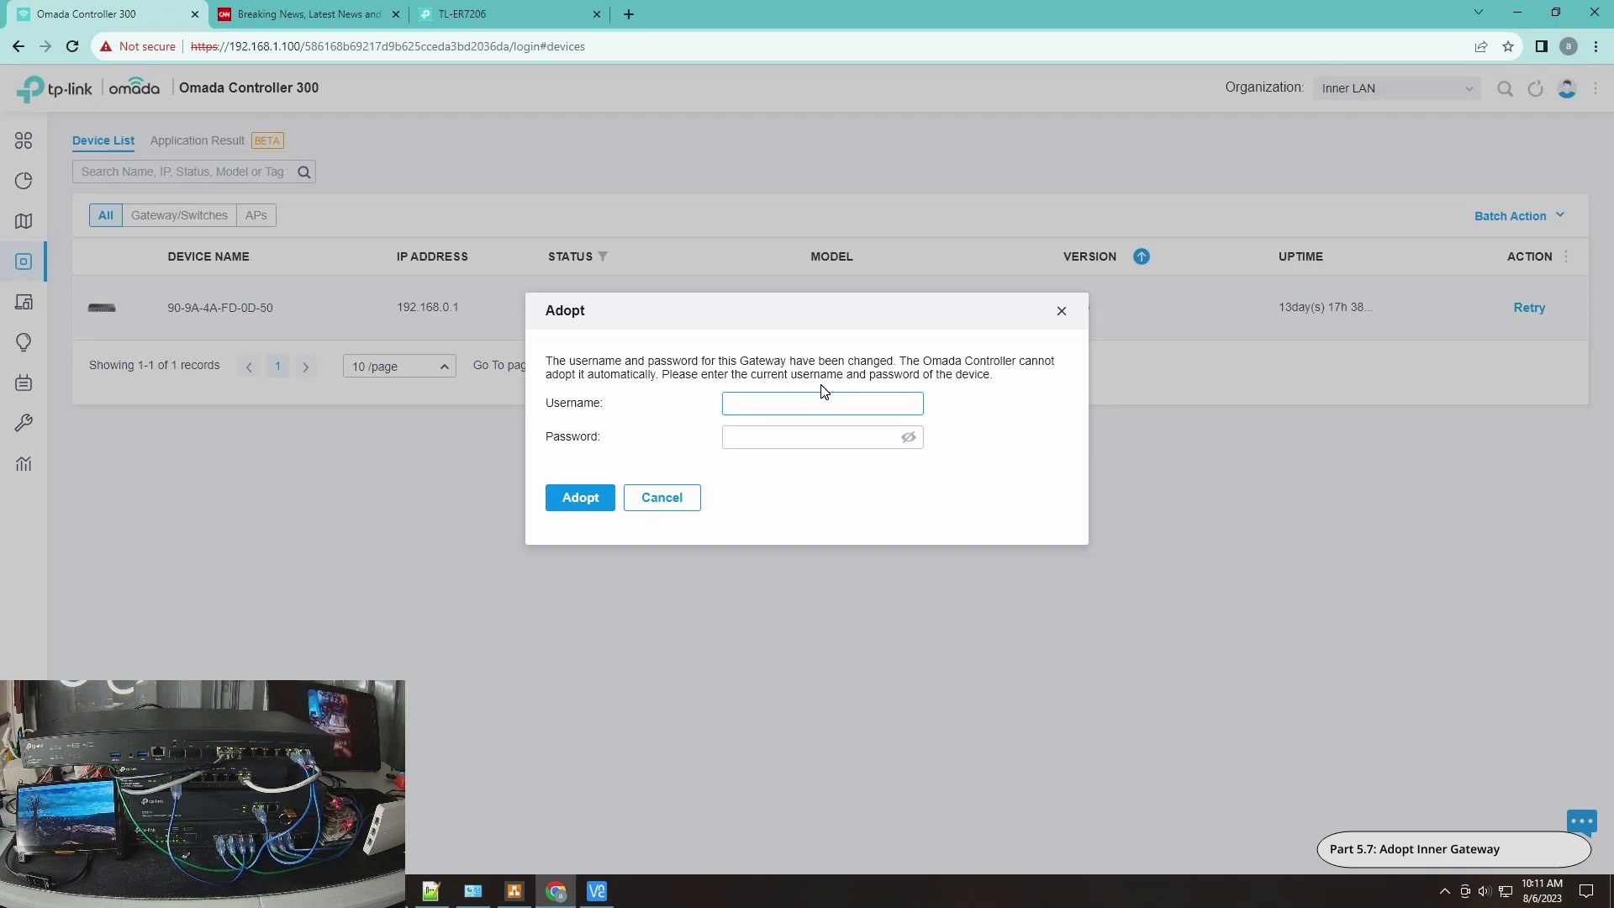
type("admin")
key("Tab")
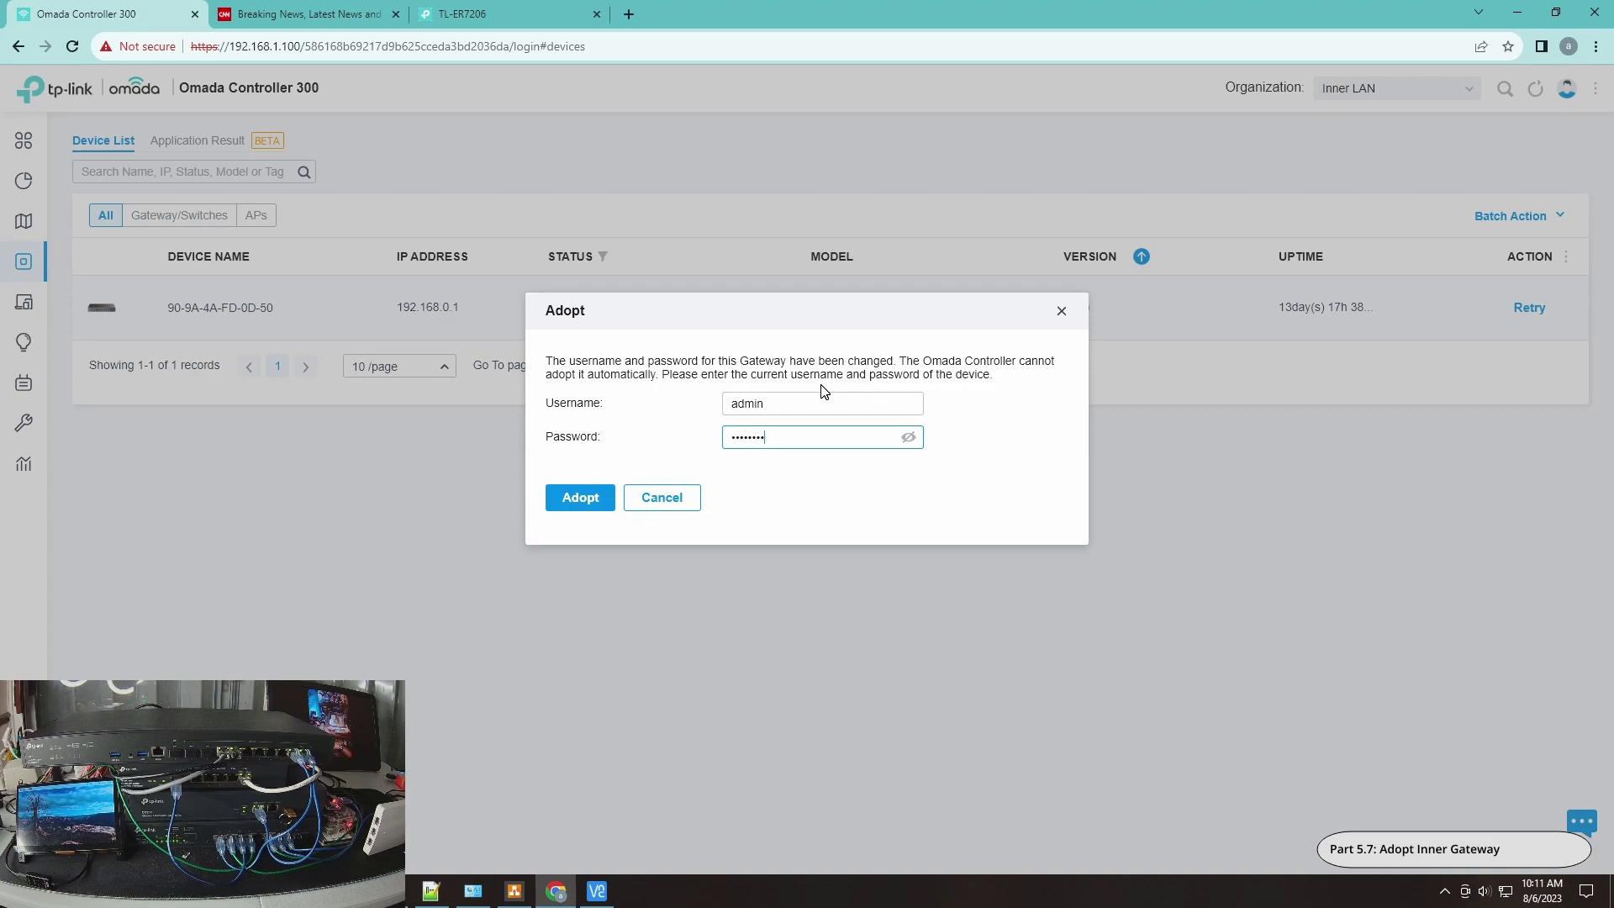
left_click(908, 437)
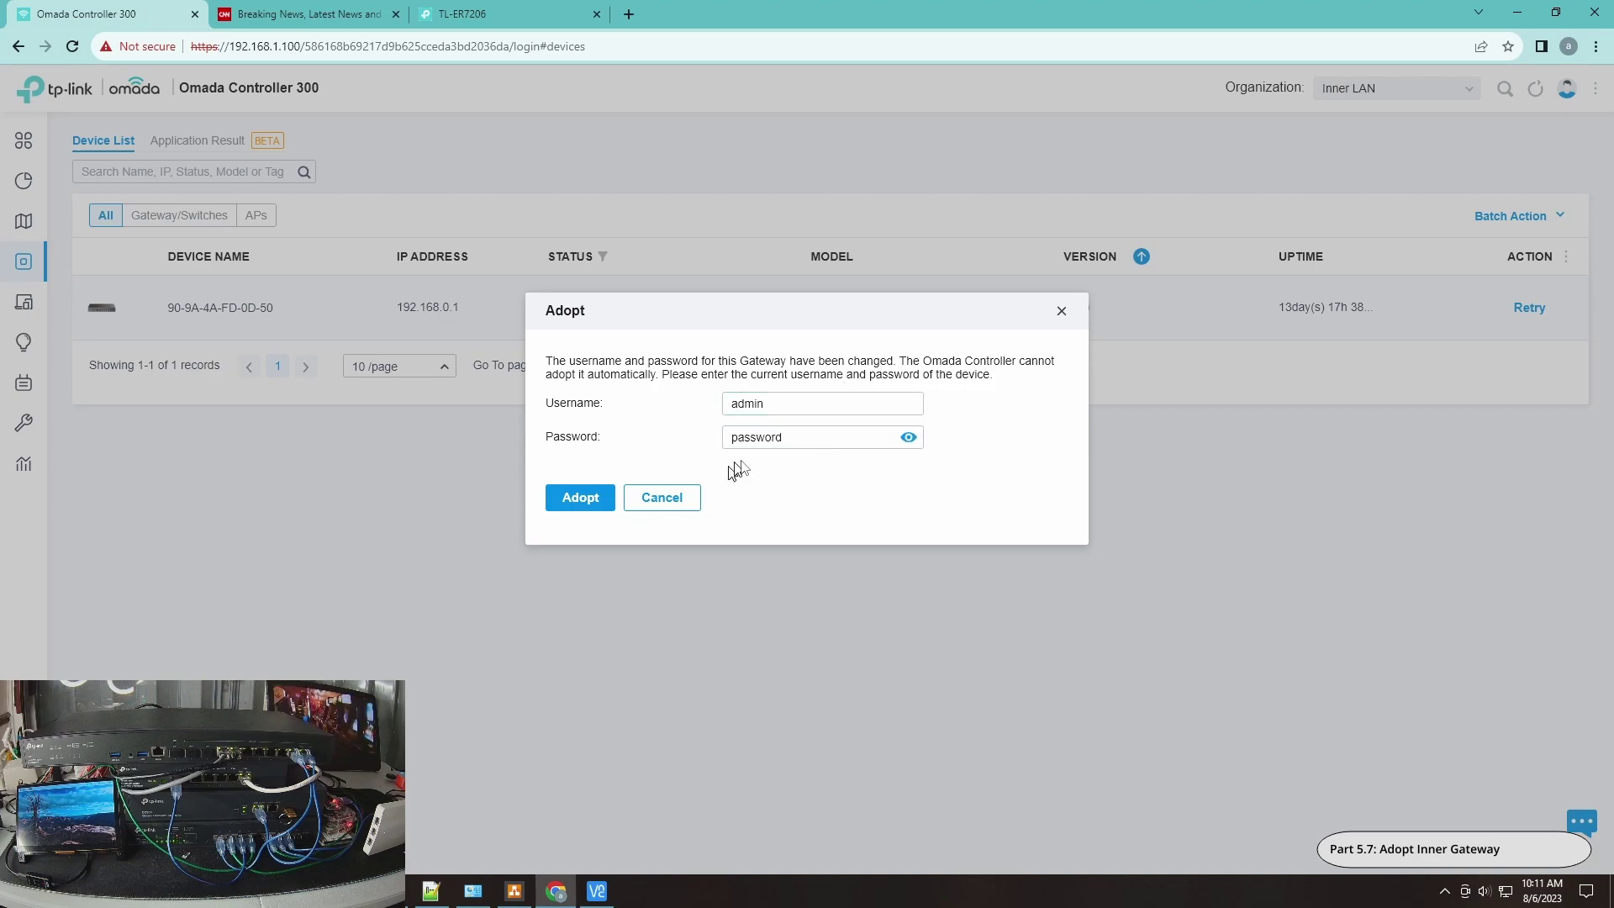
left_click(585, 503)
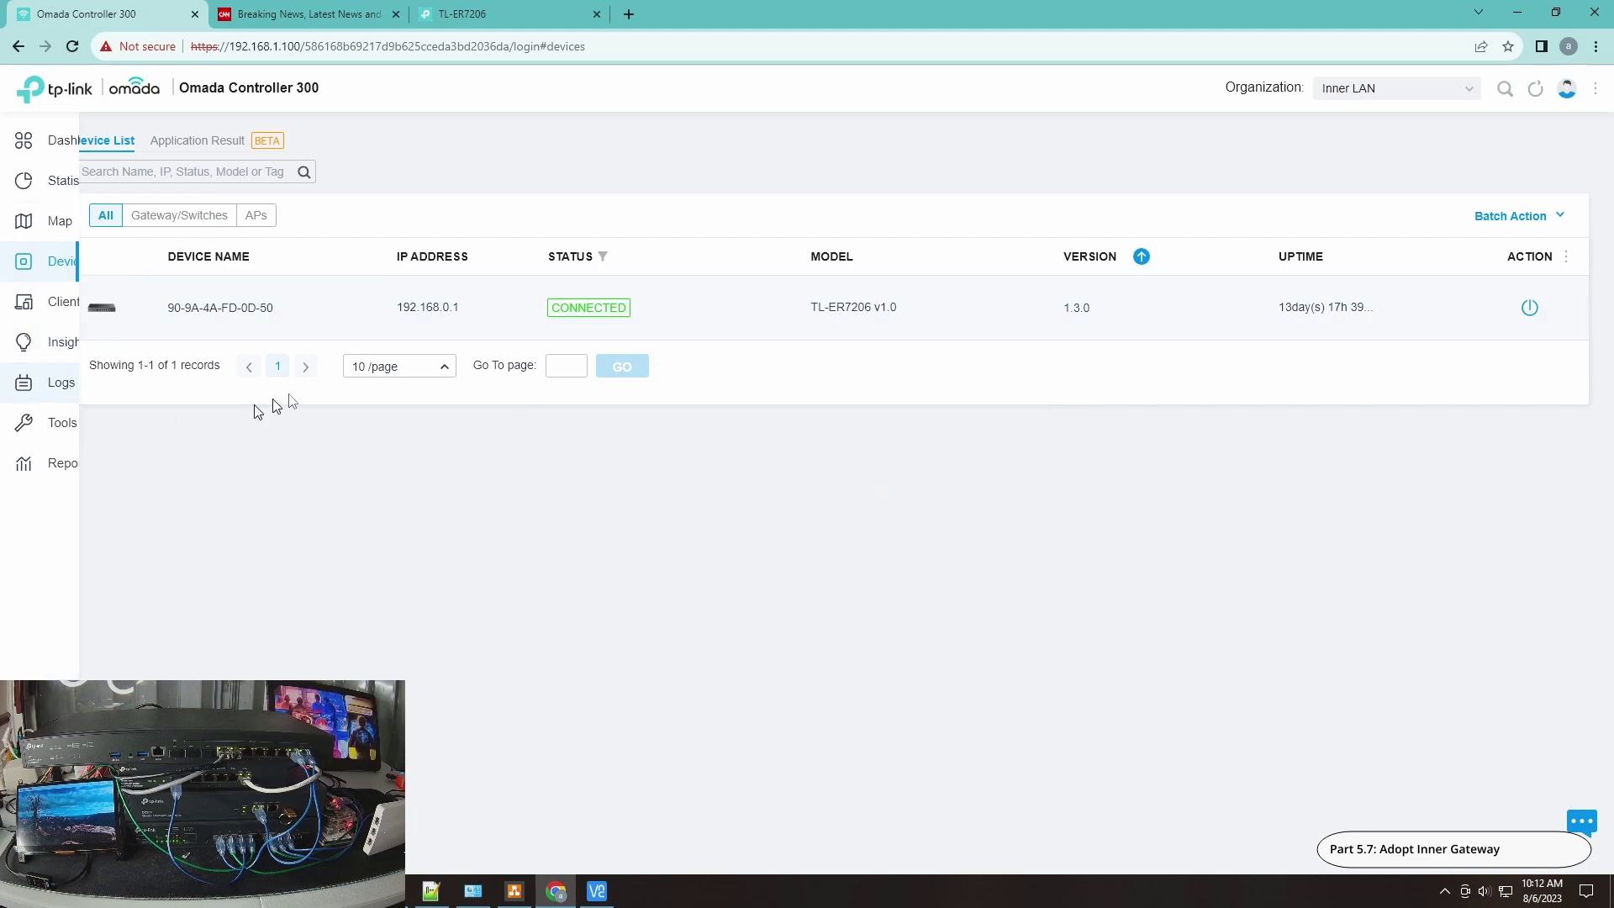
Step: Log back in to the router console as admin, noting it's managed by Omada Controller 192.168.1.100
left_click(462, 25)
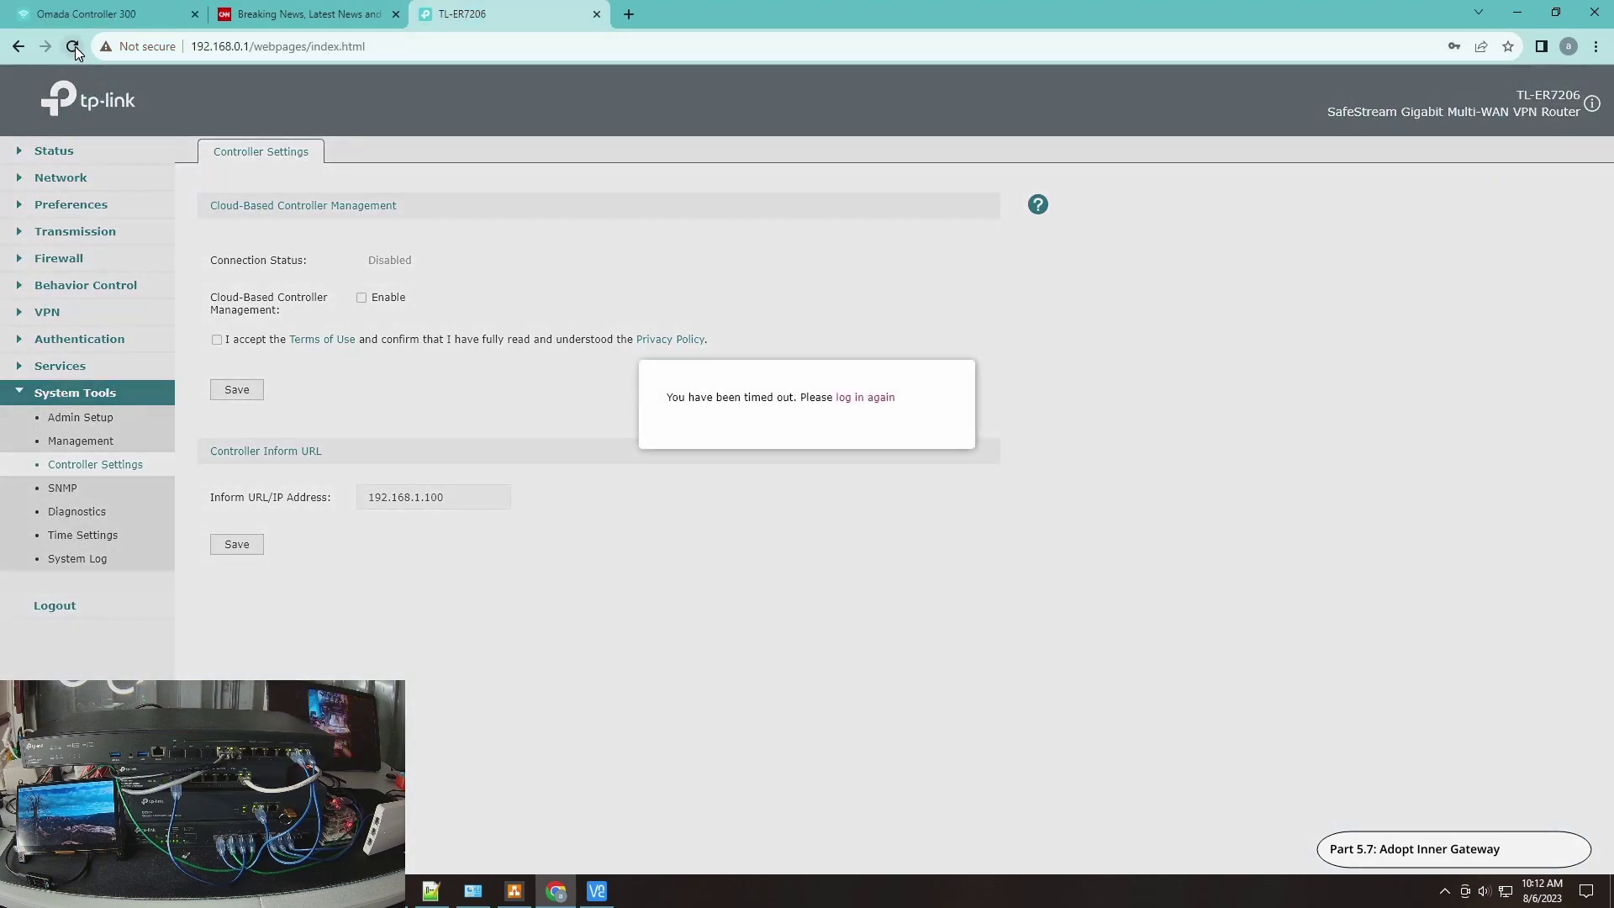
left_click(874, 398)
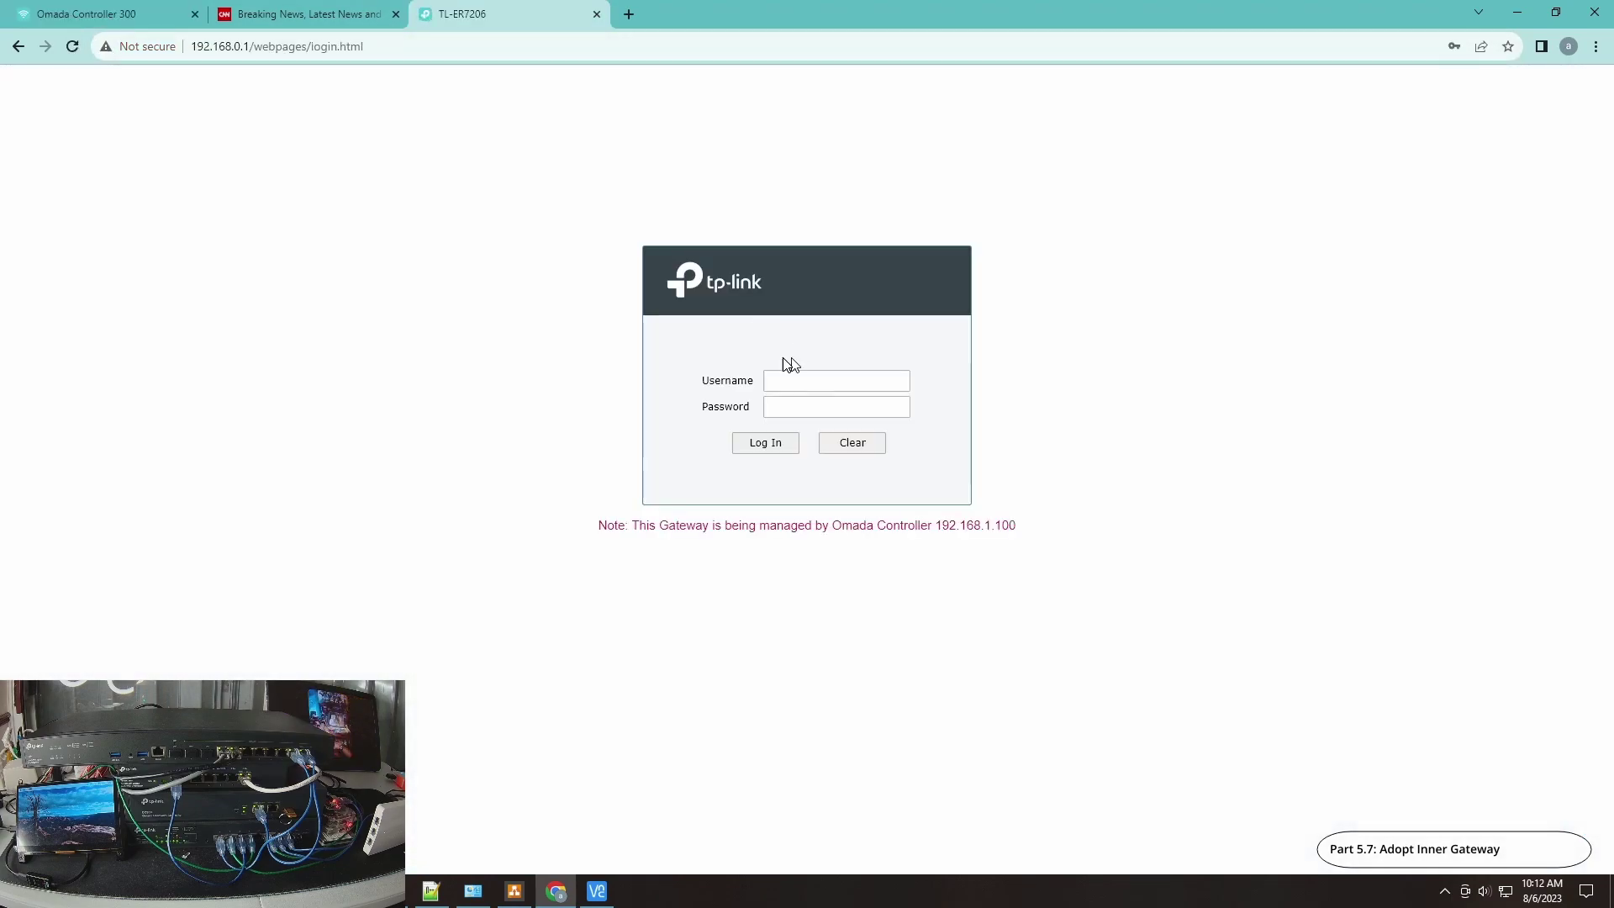
left_click_drag(581, 530, 1021, 548)
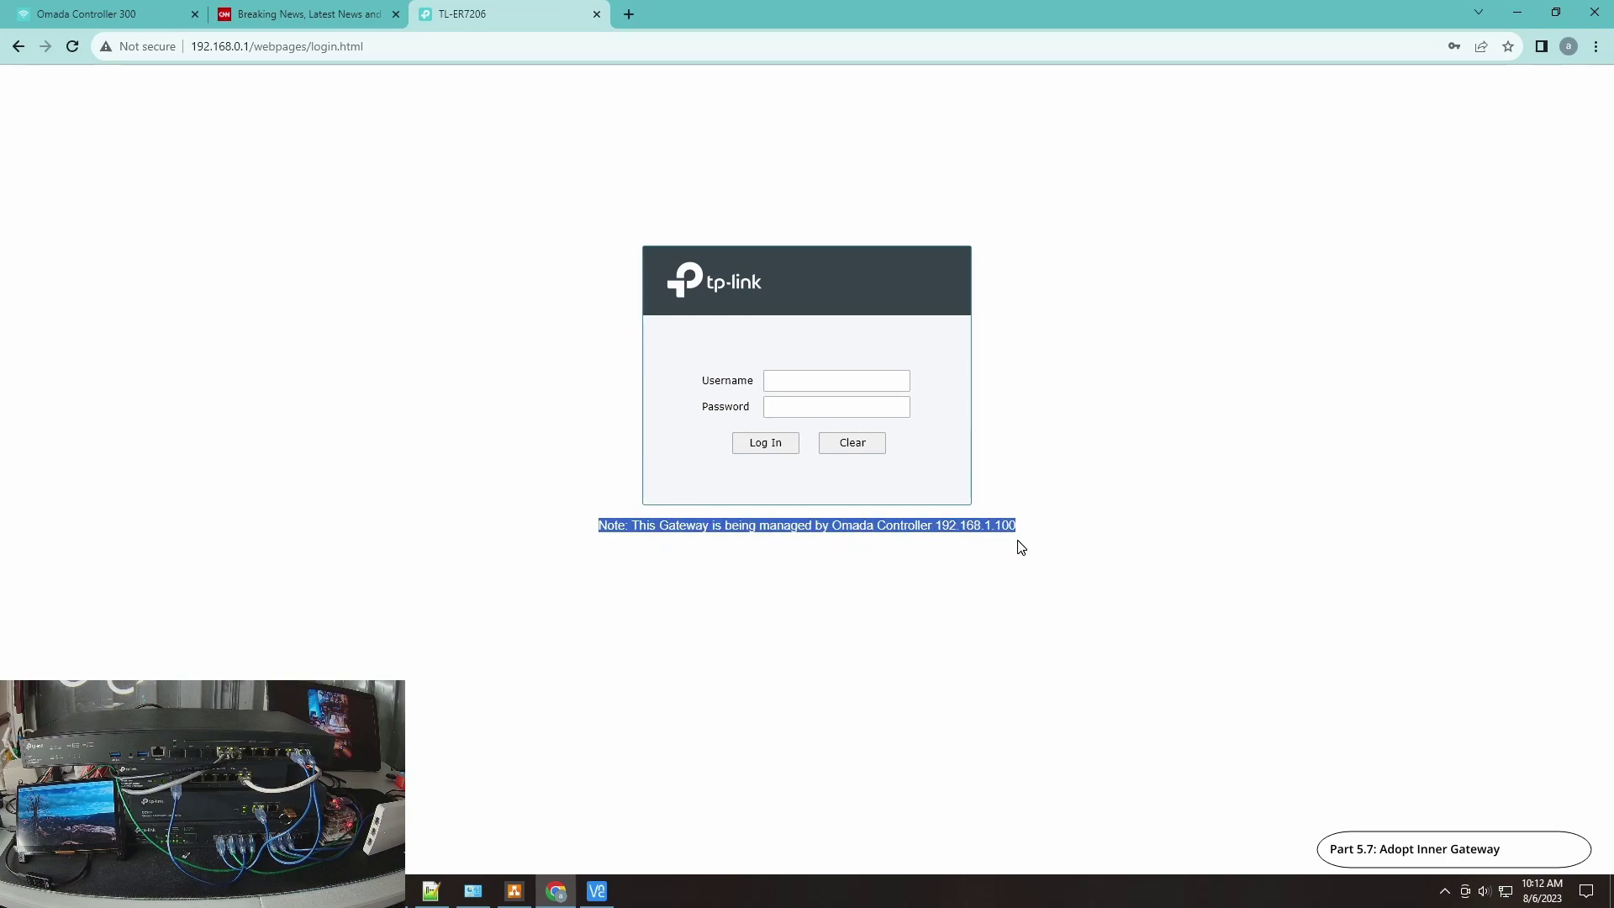
left_click(805, 381)
type("admin")
key("Tab")
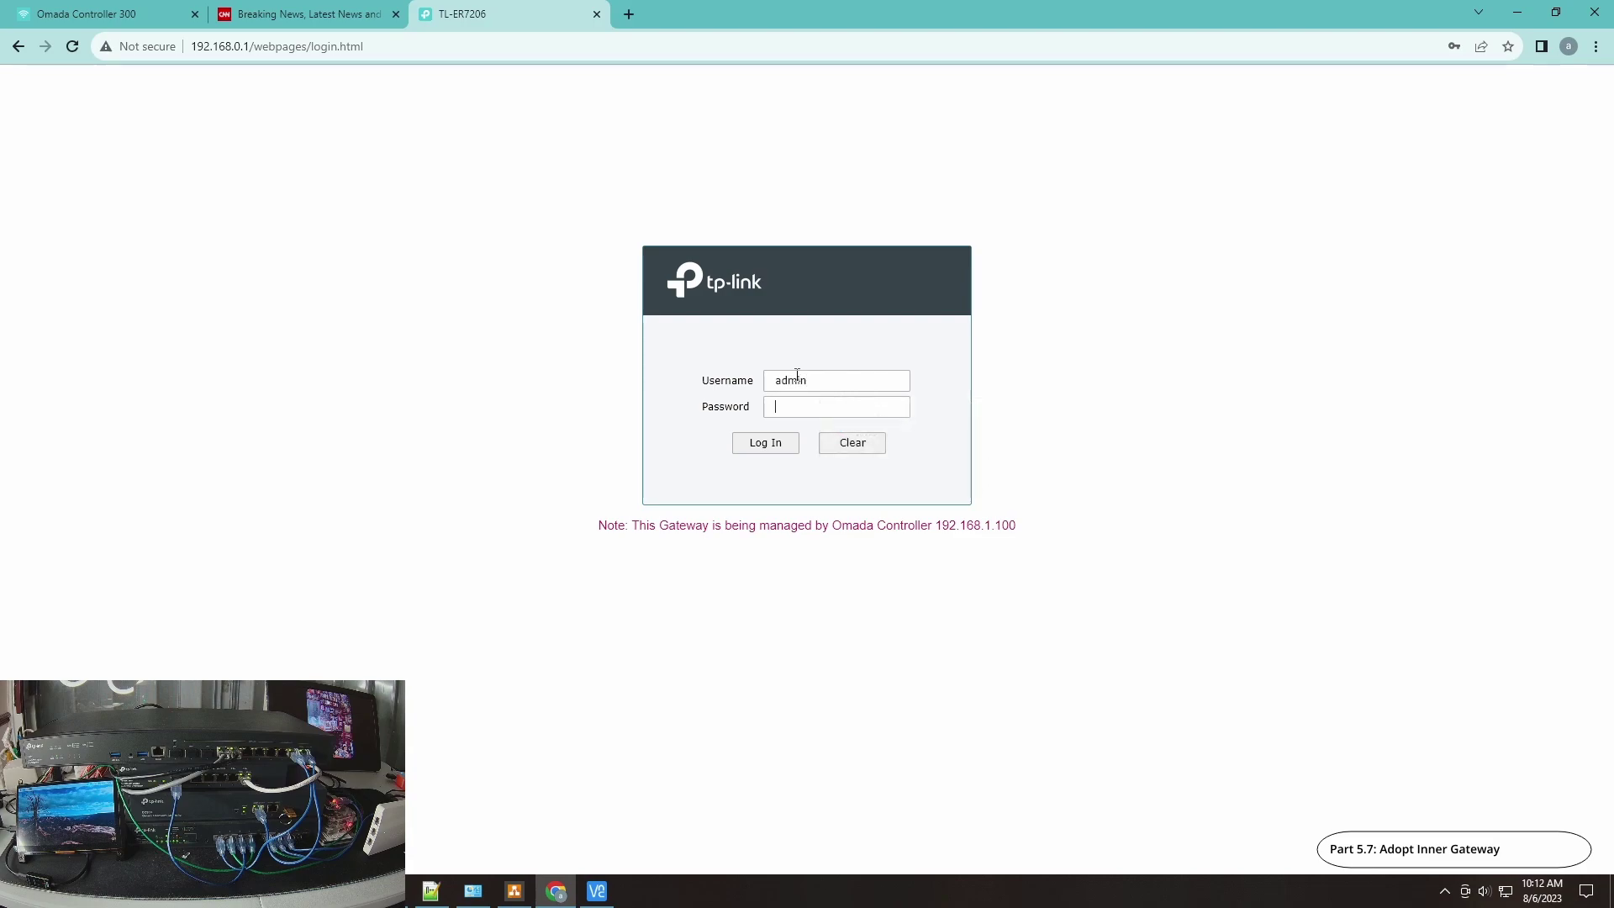
type("•••••••")
left_click(778, 448)
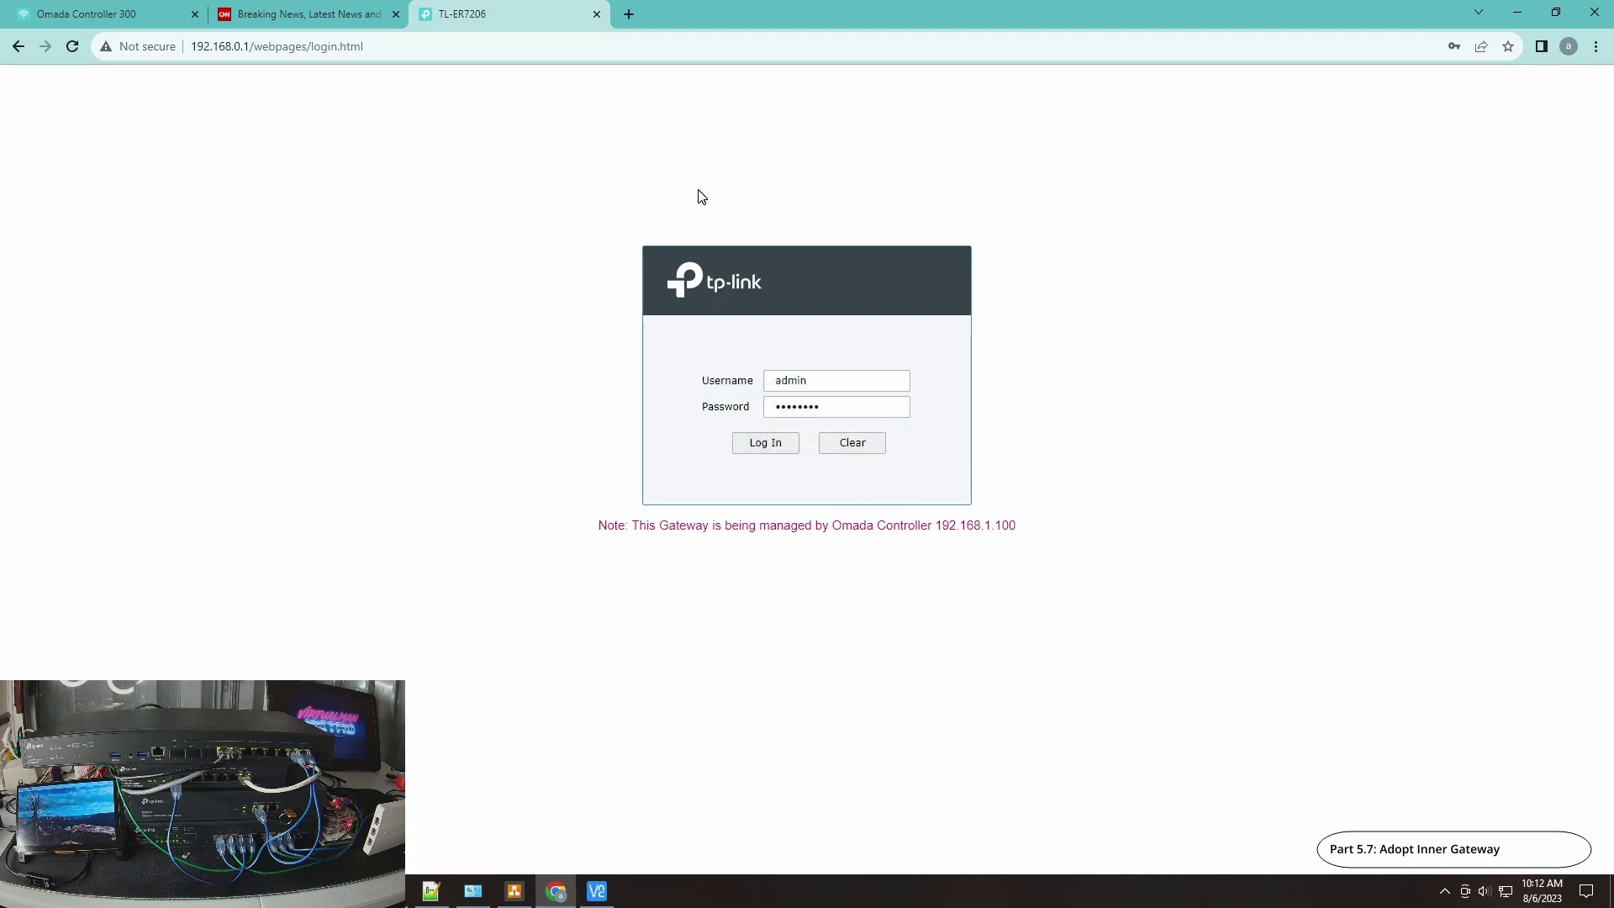
Step: Close the router tab, run a continuous ping to google.com, and watch the TL-ER7206 reach CONNECTED
left_click(596, 14)
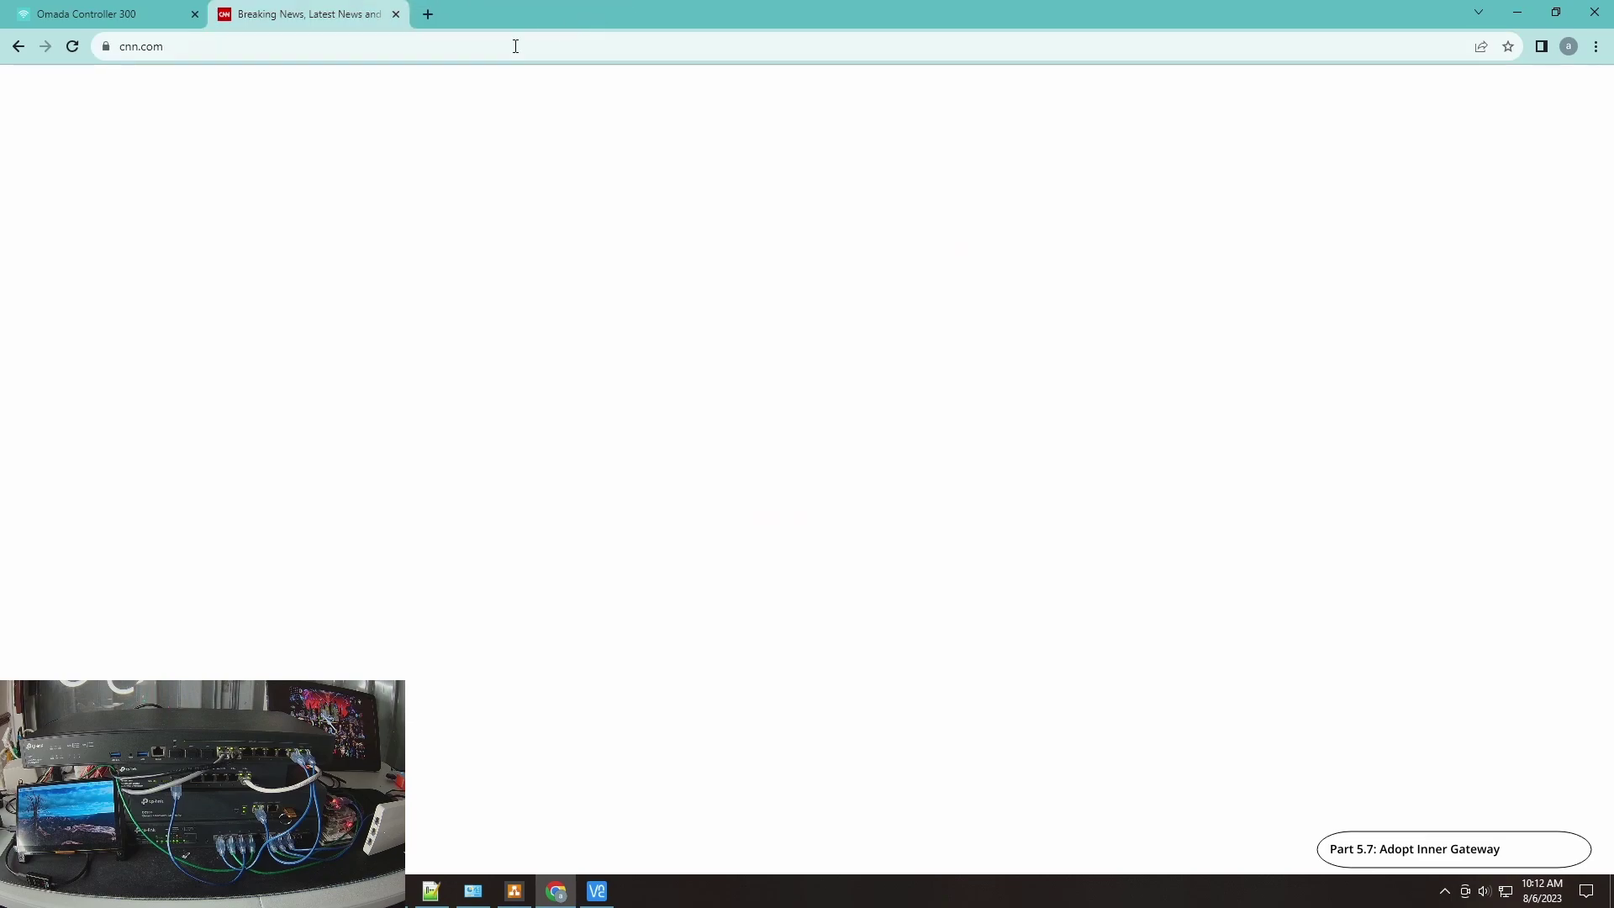
left_click(109, 15)
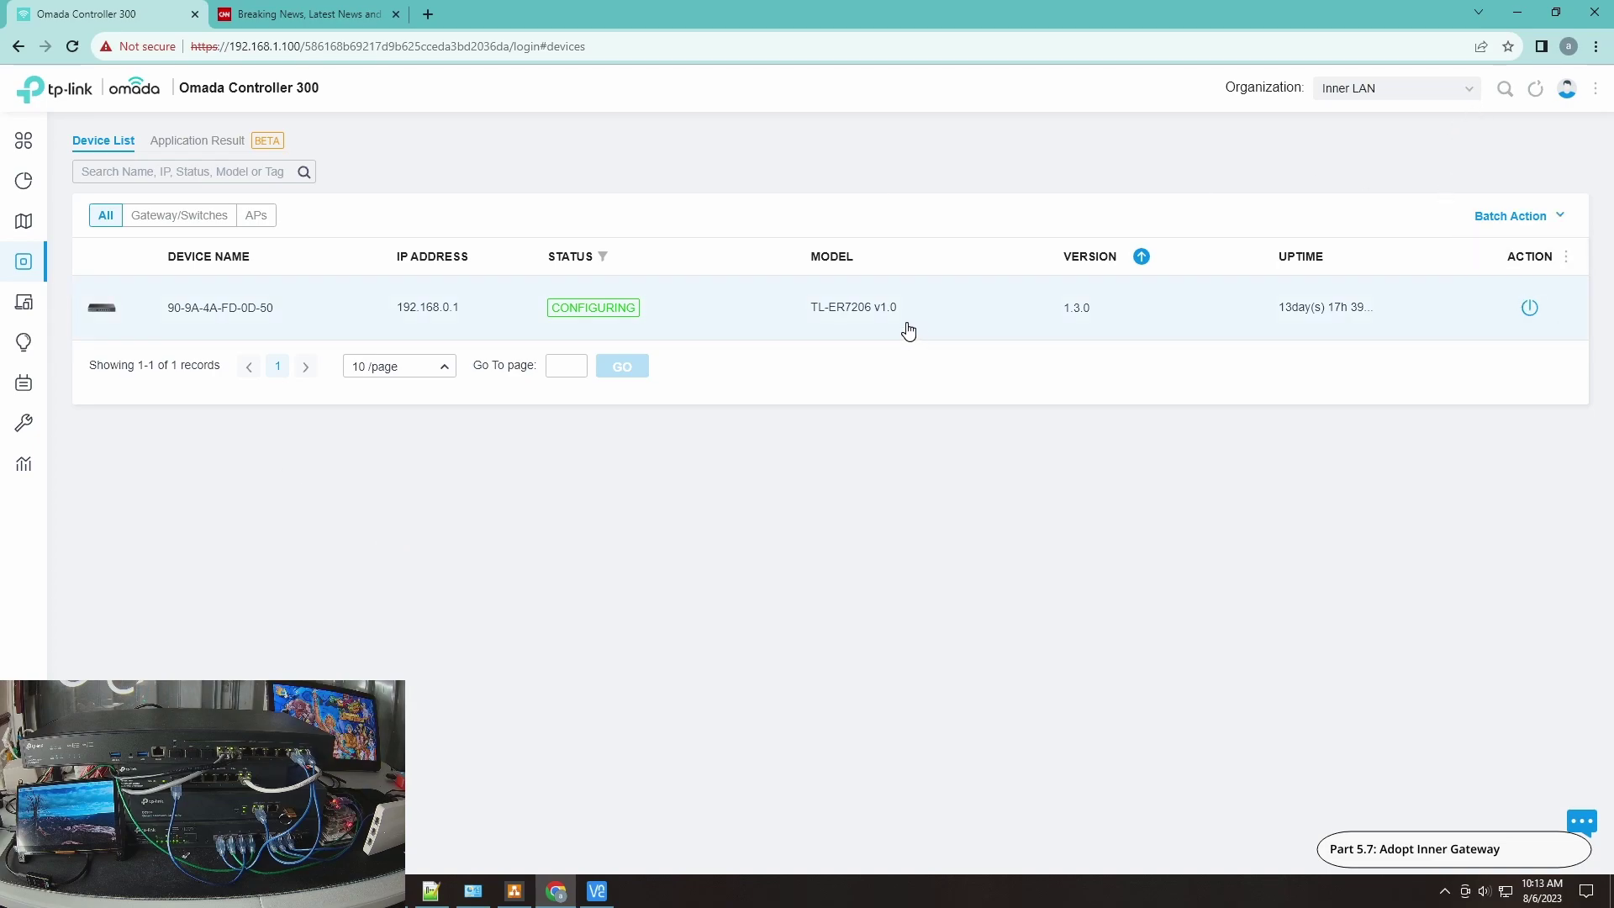
left_click(412, 889)
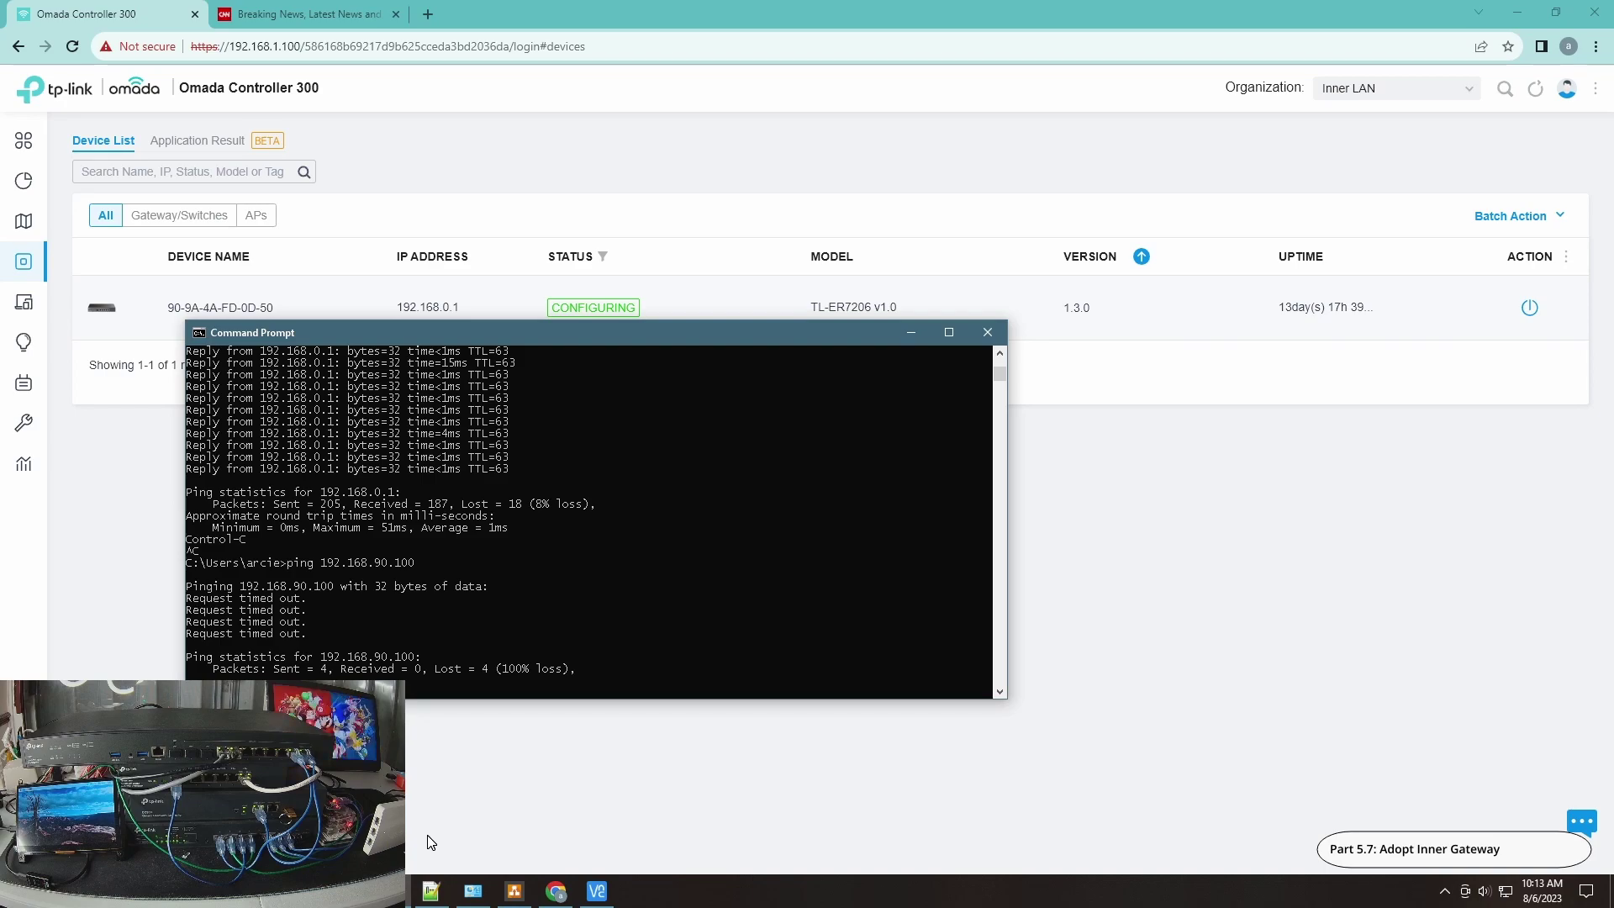
key("Return")
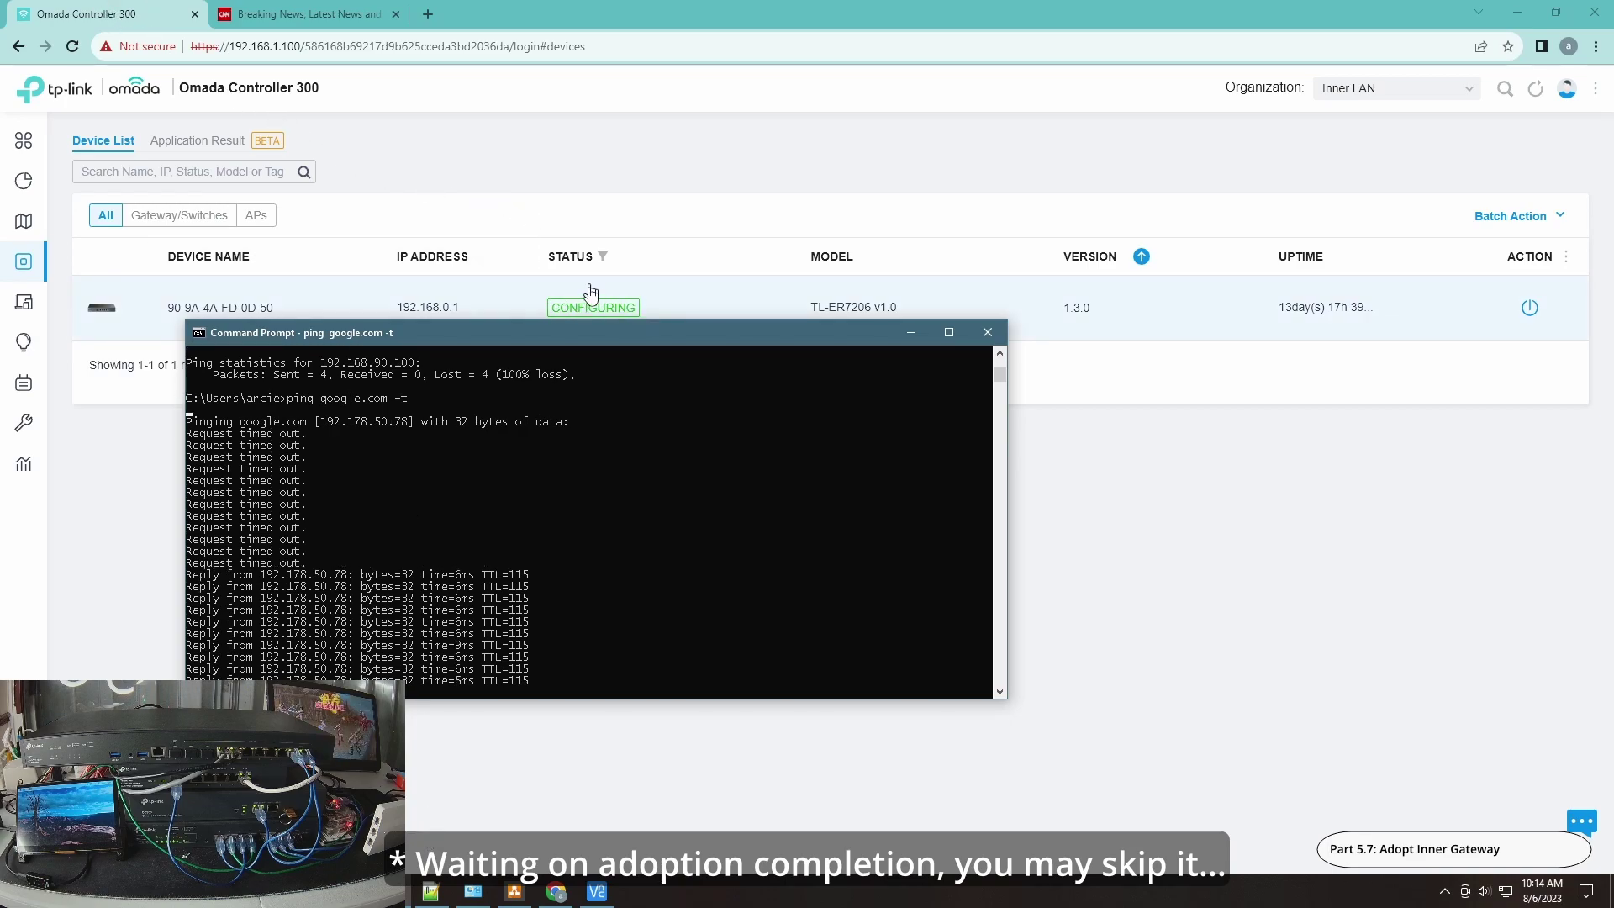
left_click_drag(622, 331, 883, 436)
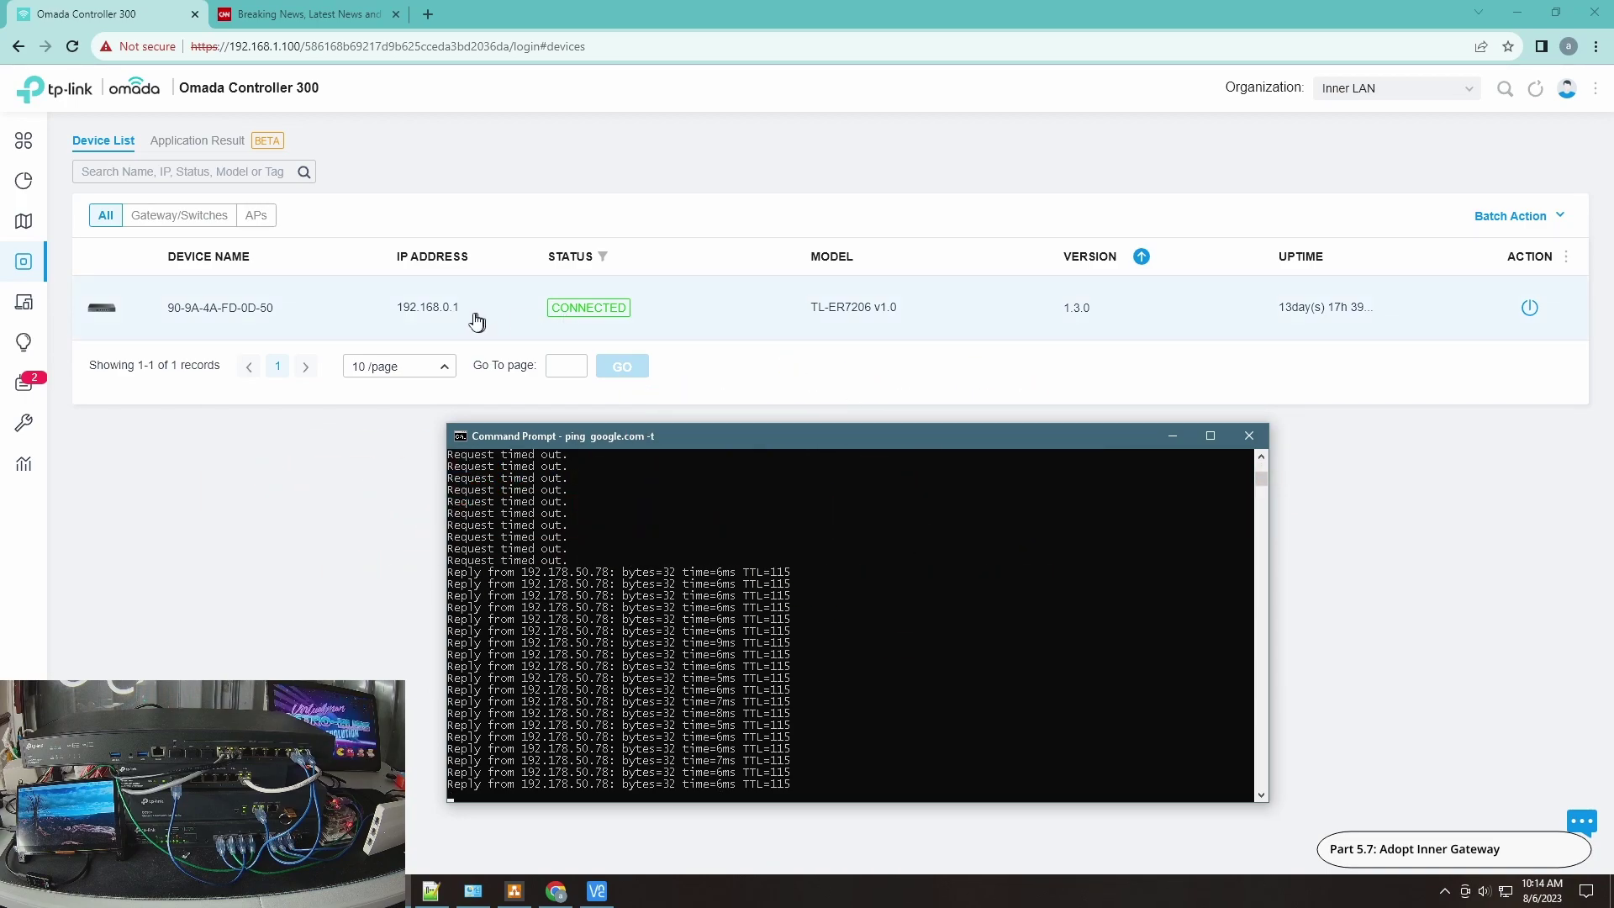
mouse_move(44, 387)
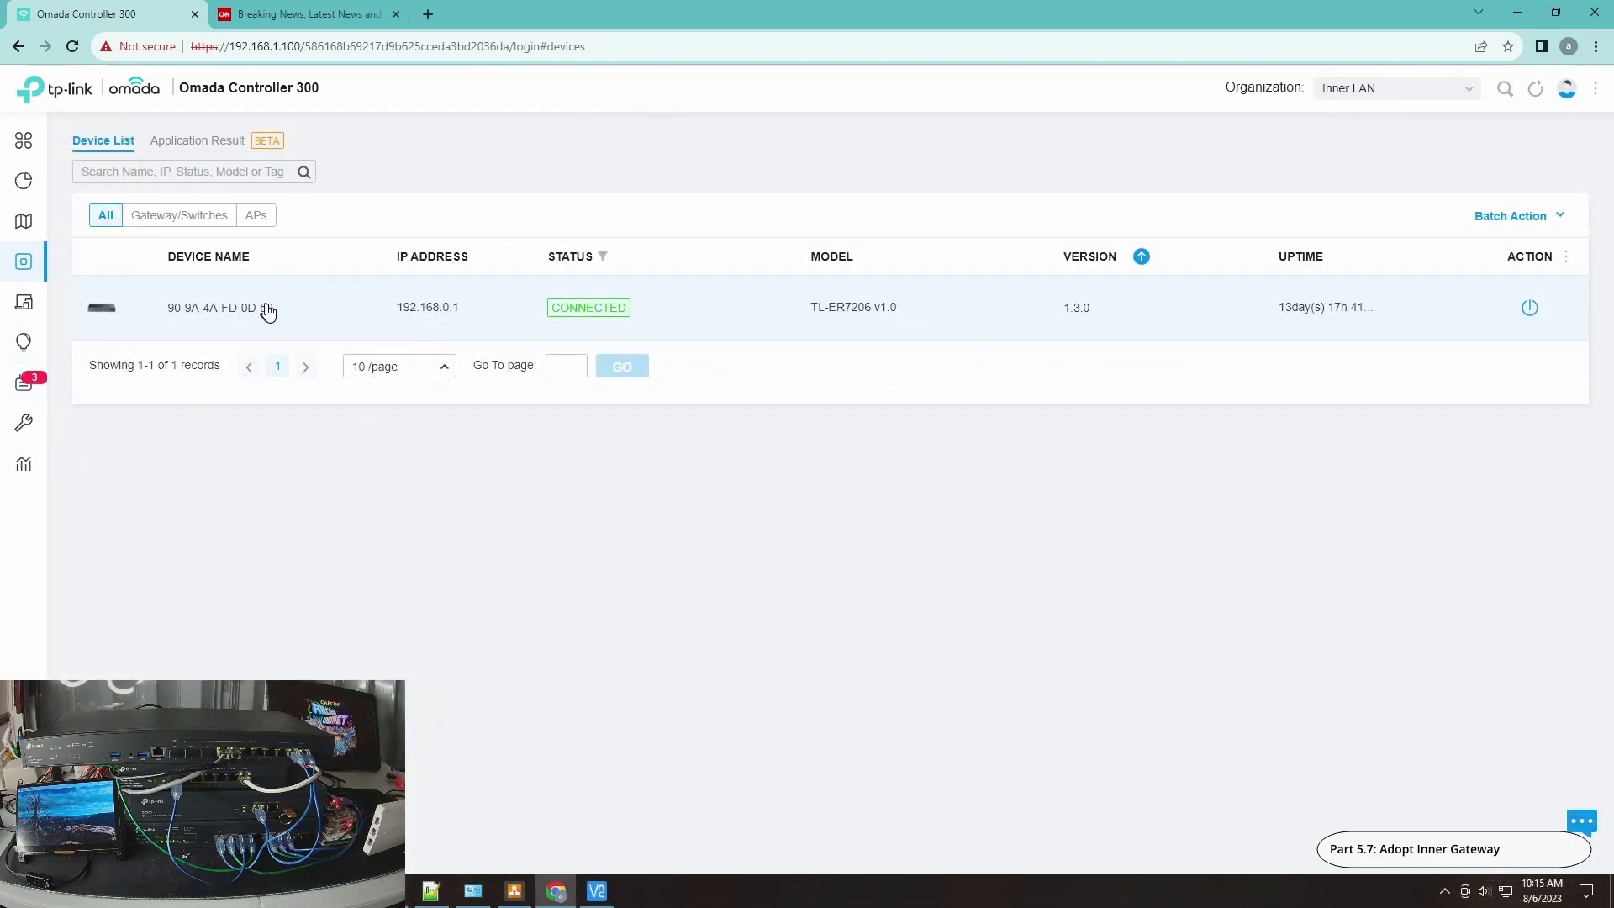
Step: Review the TL-ER7206's Config, Networks, Ports and Details tabs: LAN 192.168.0.1, firmware 1.3.0
left_click(238, 313)
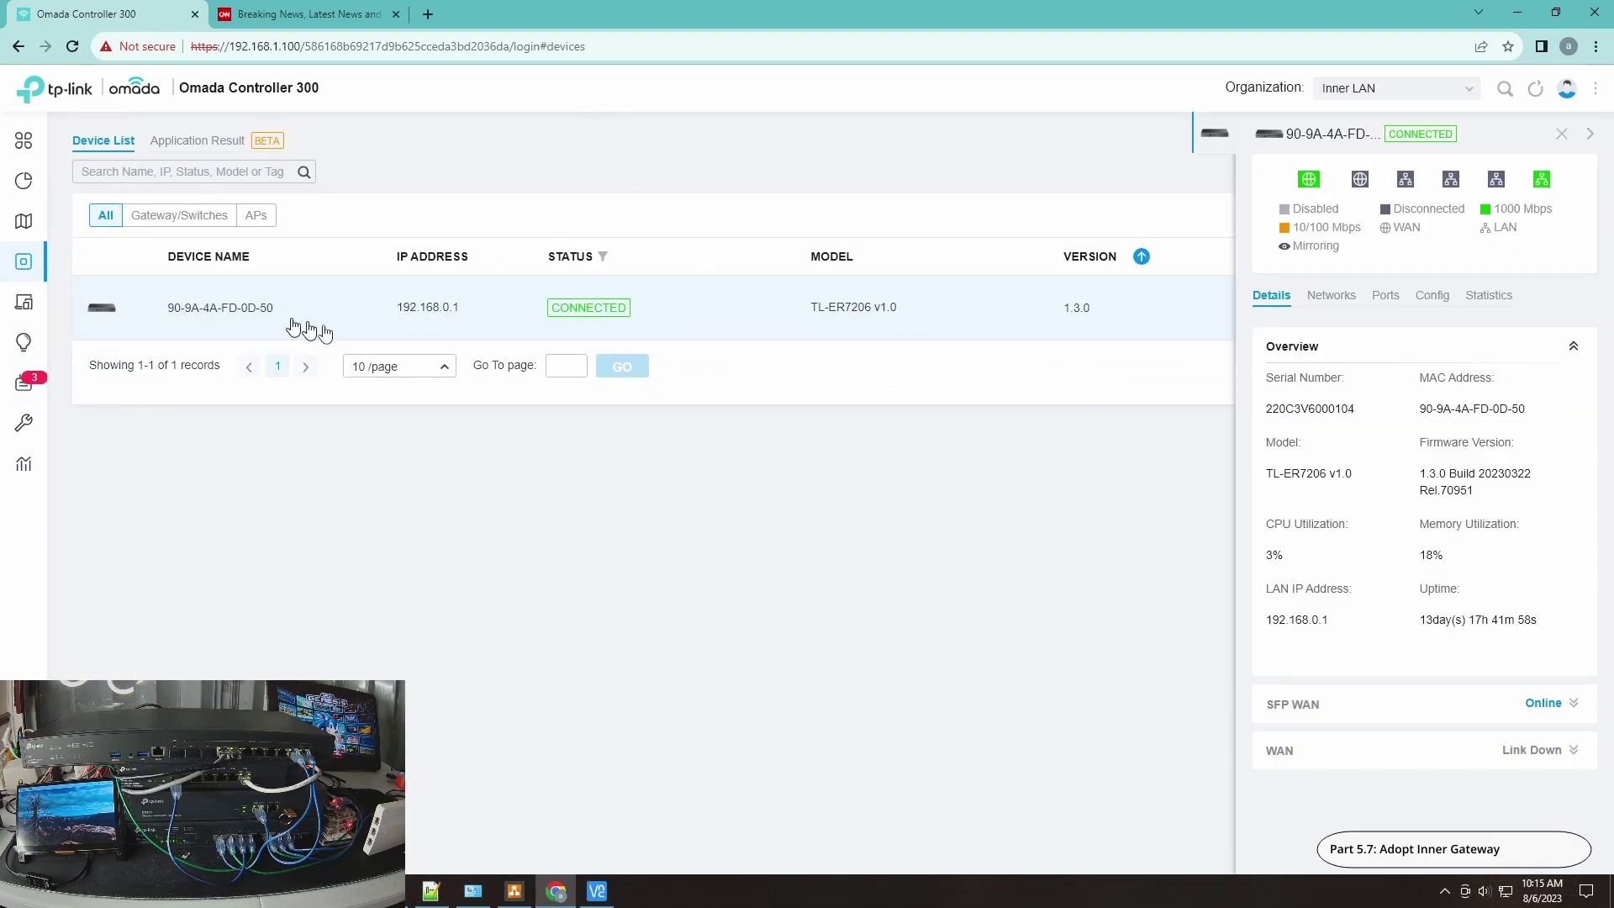
left_click(1432, 297)
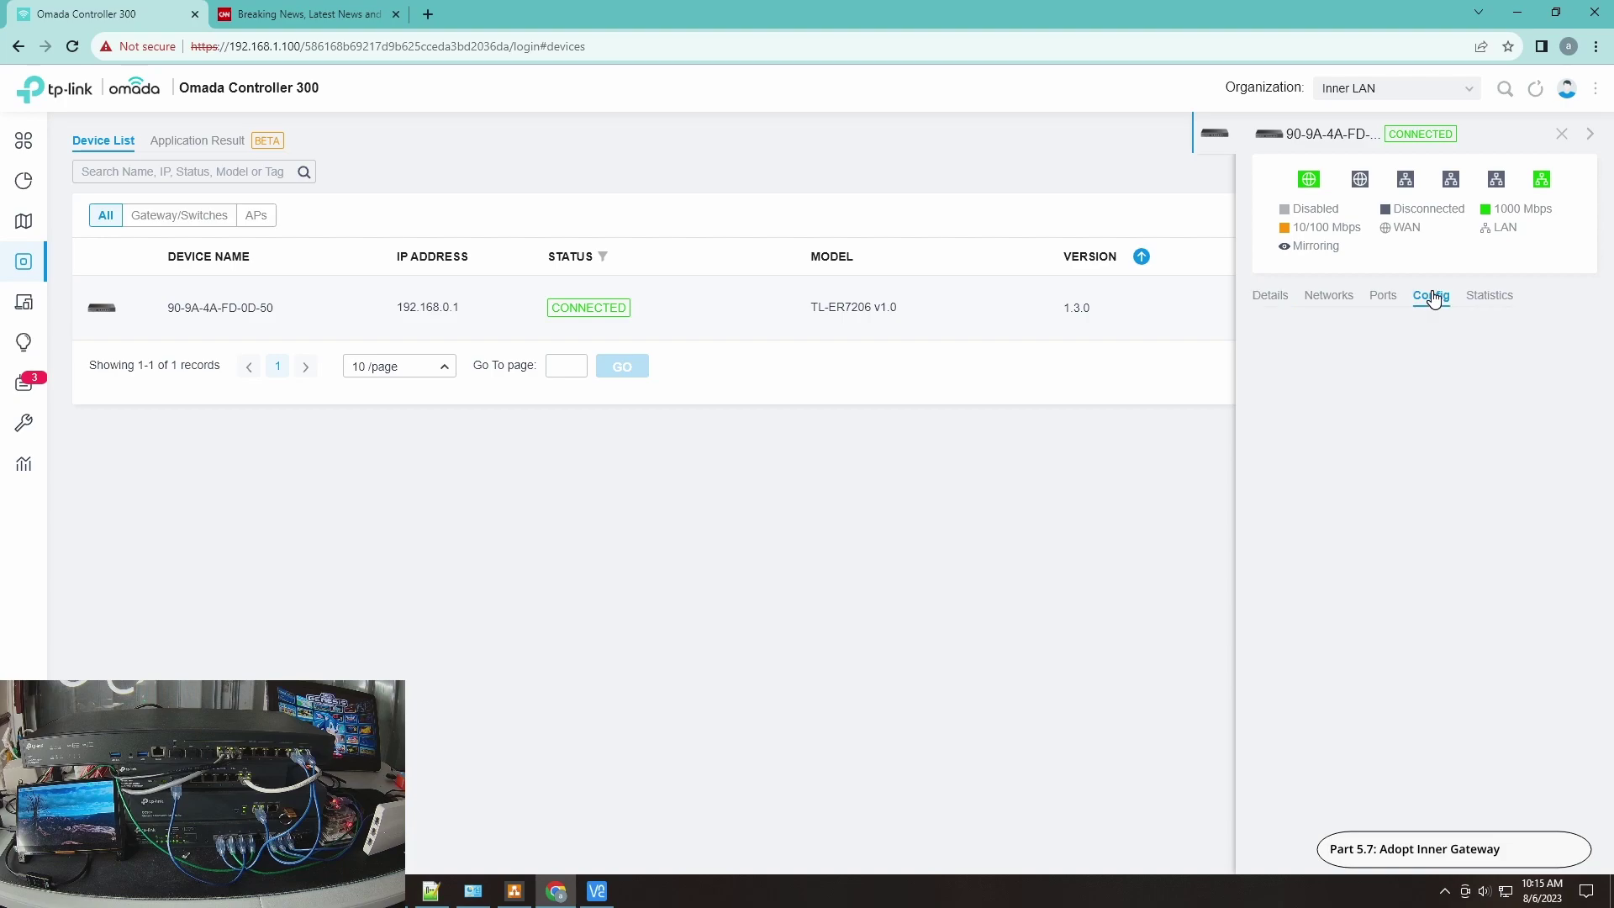
left_click(1381, 298)
left_click(1334, 299)
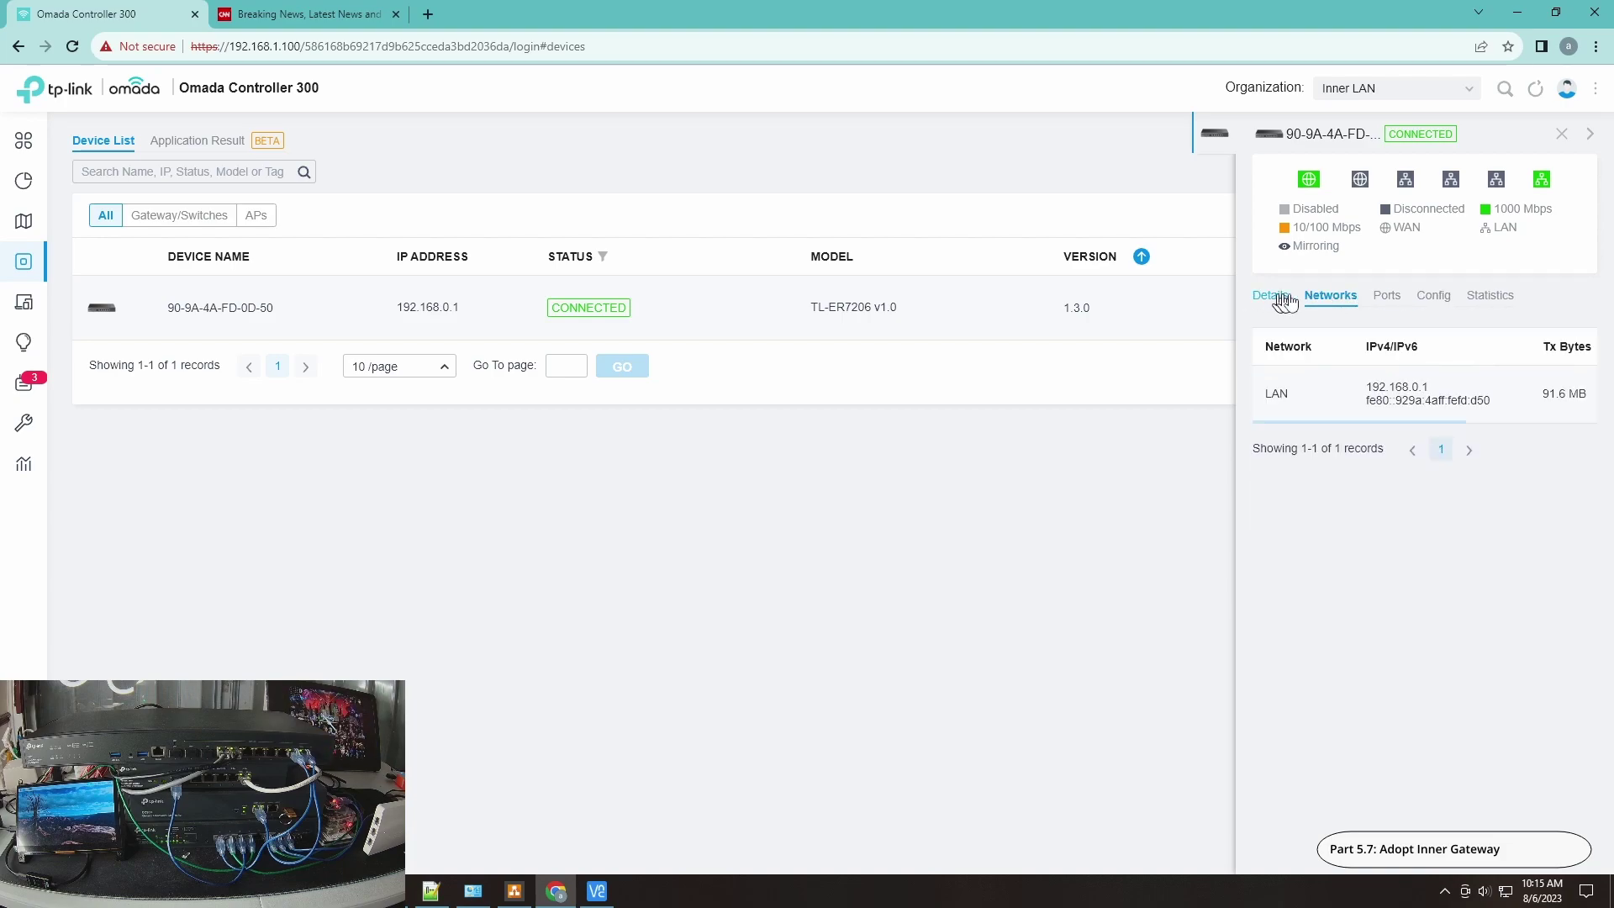
left_click(1383, 298)
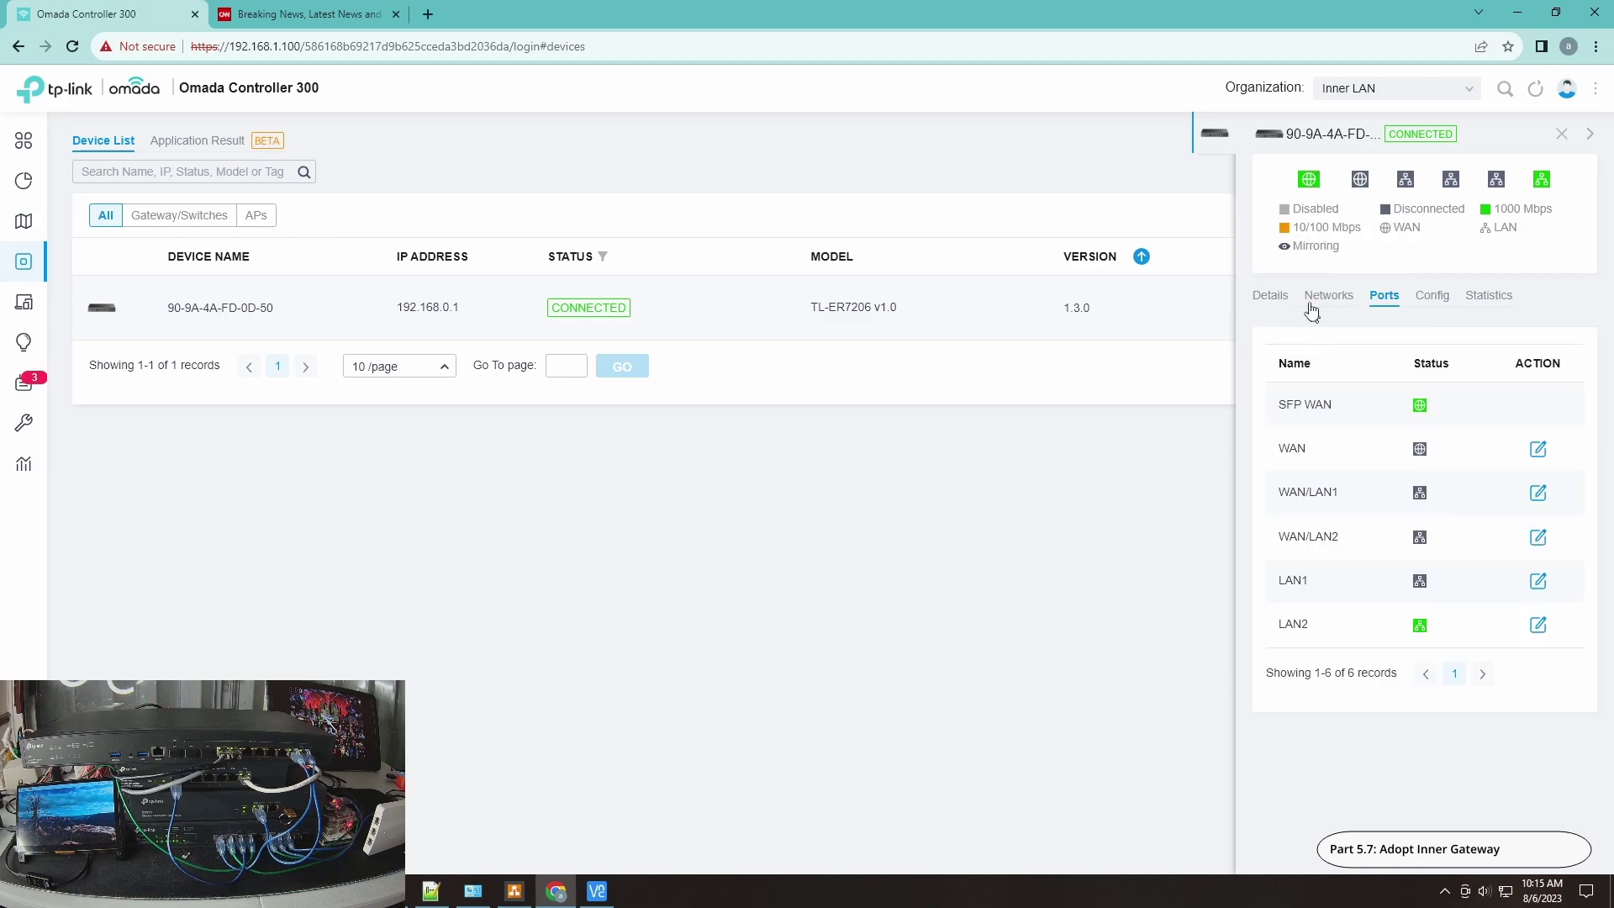
left_click(1271, 299)
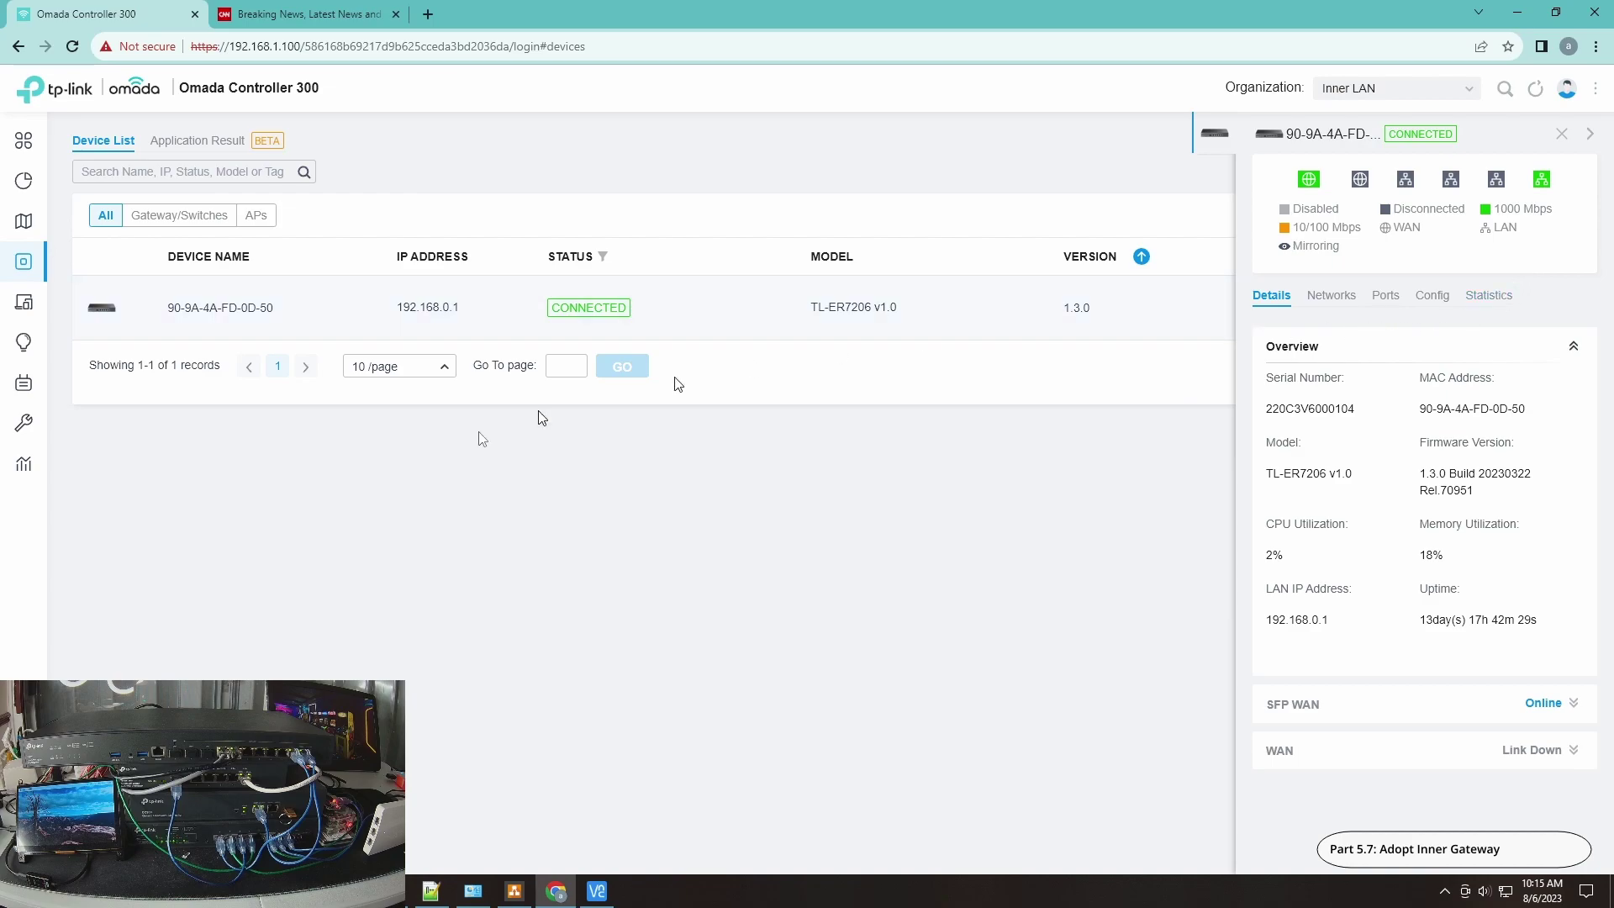
left_click(81, 666)
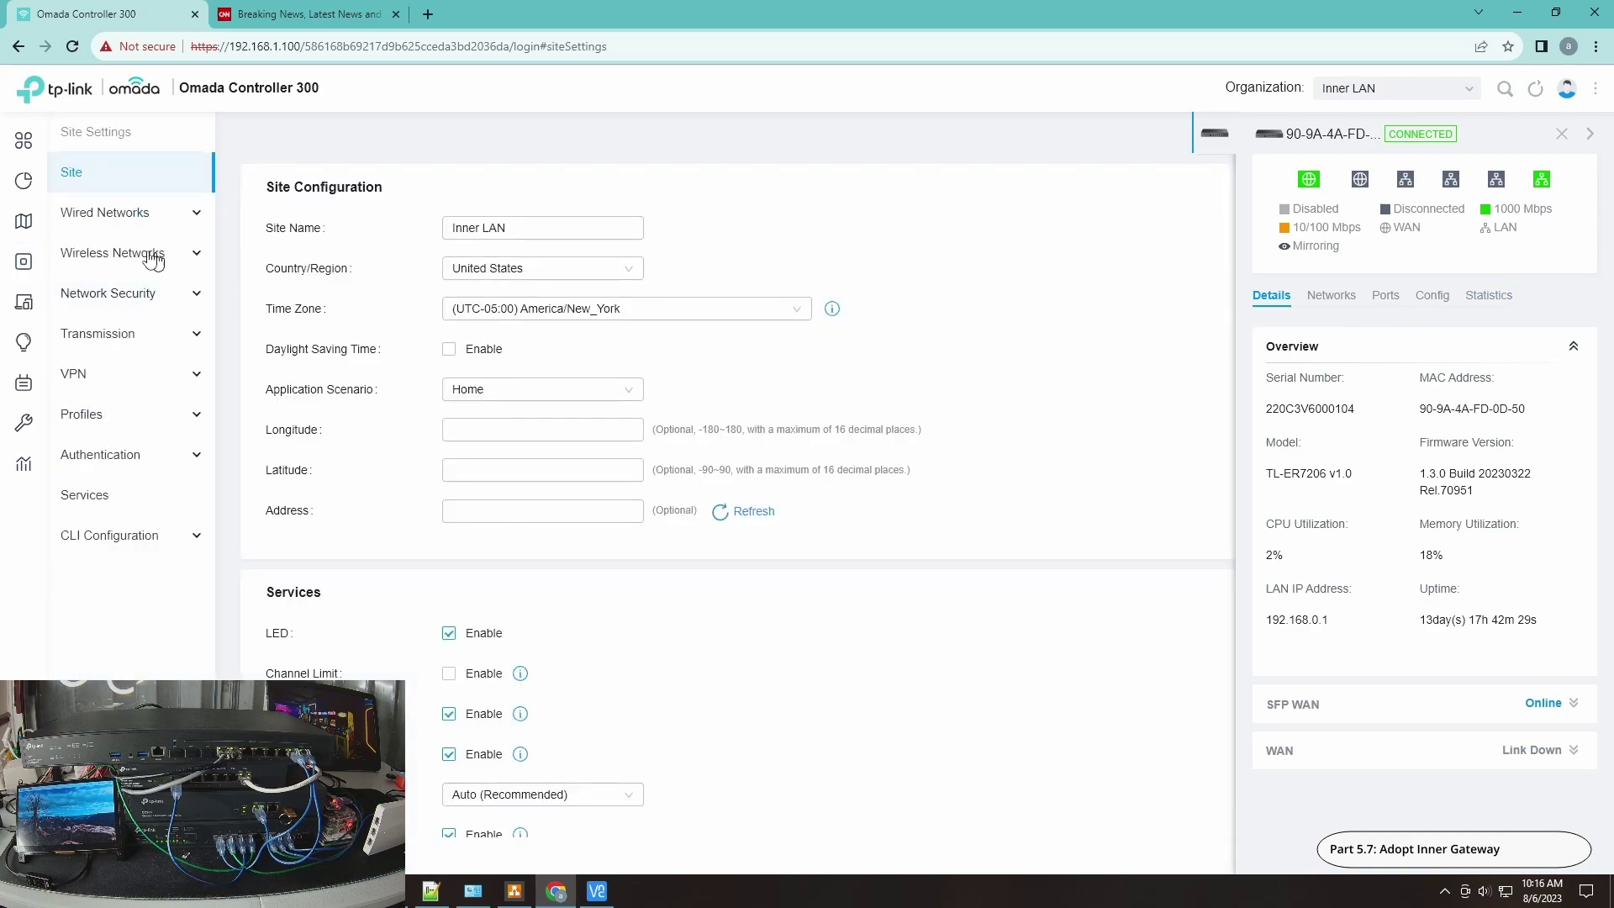
Step: Show Wired Networks > LAN with the 192.168.0.1/24 VLAN 1 network and close the gateway panel
left_click(112, 212)
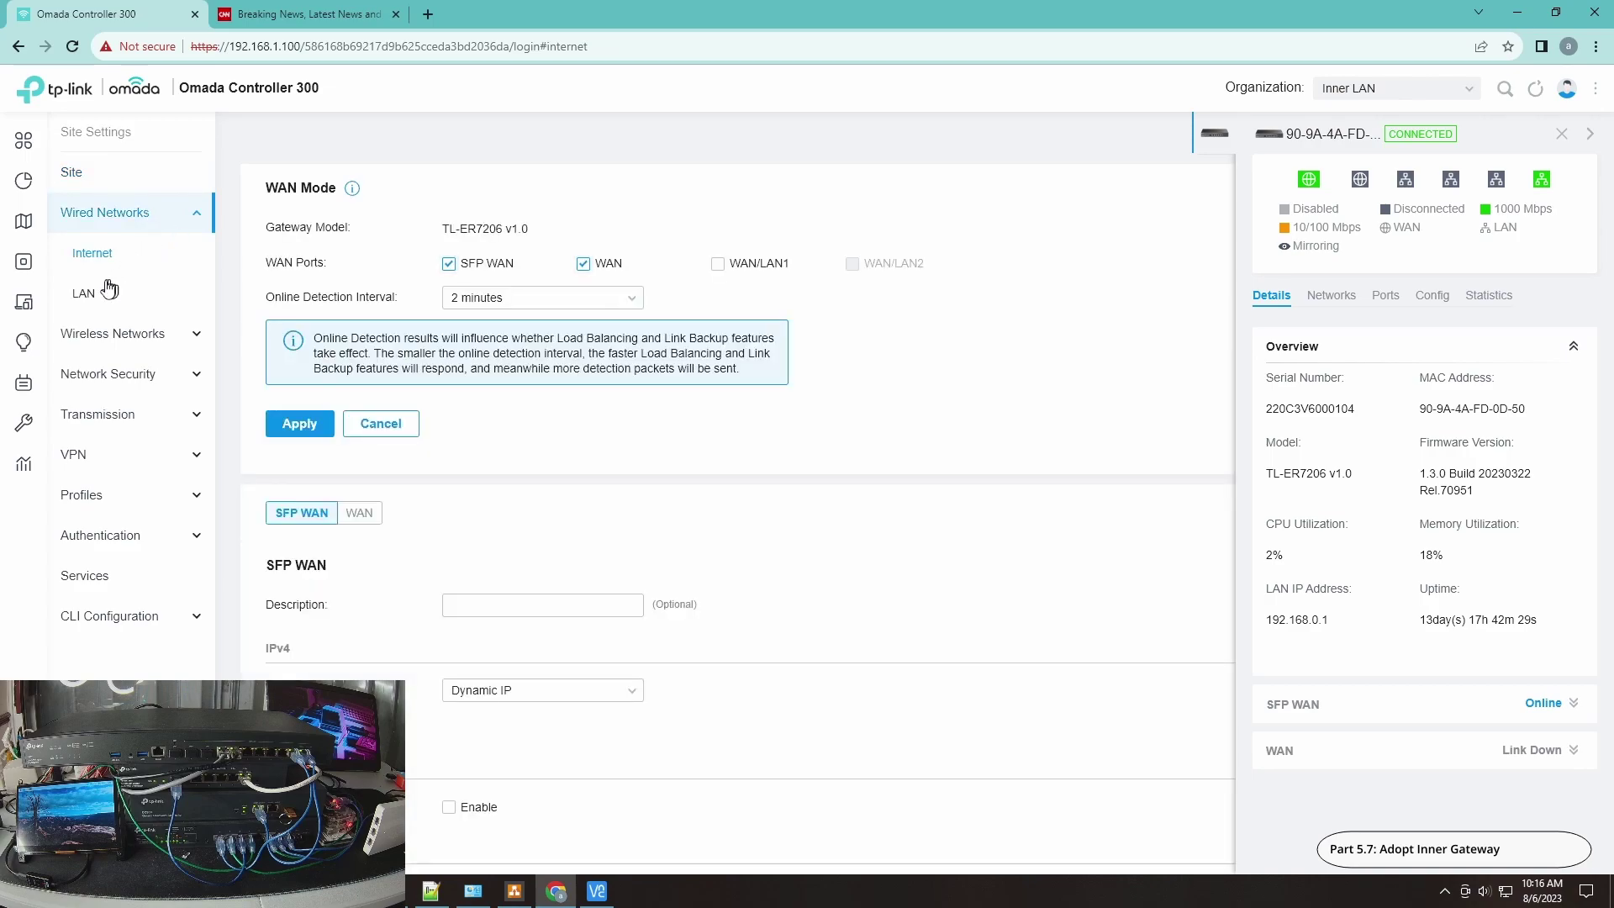
left_click(95, 293)
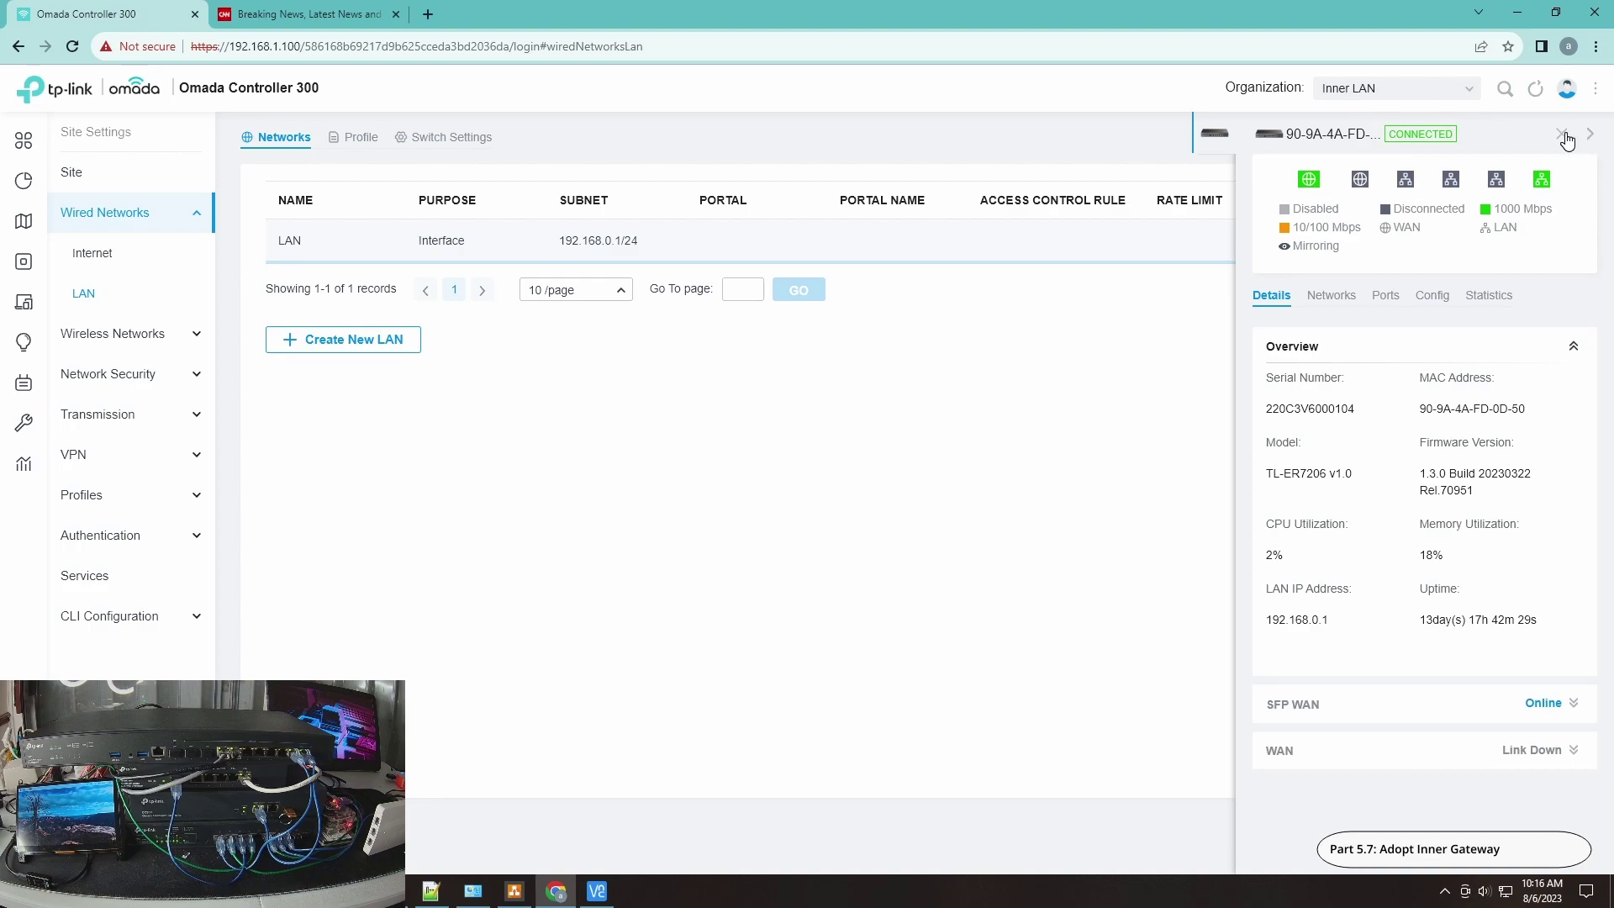
left_click(1562, 135)
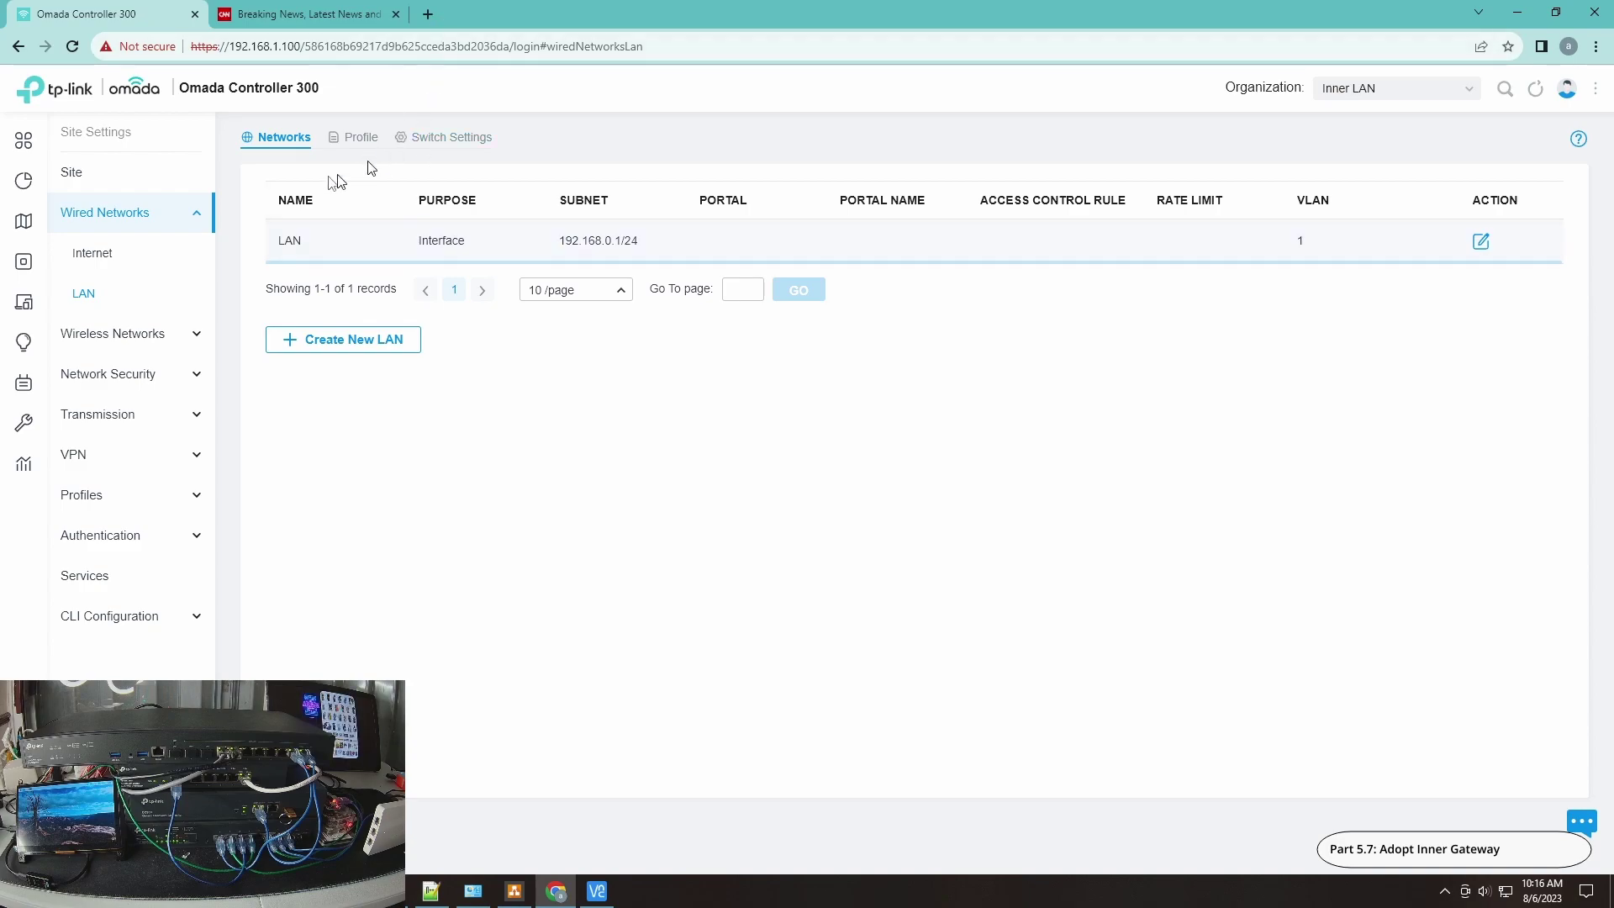
Step: Return to the Inner LAN Devices list
left_click(39, 266)
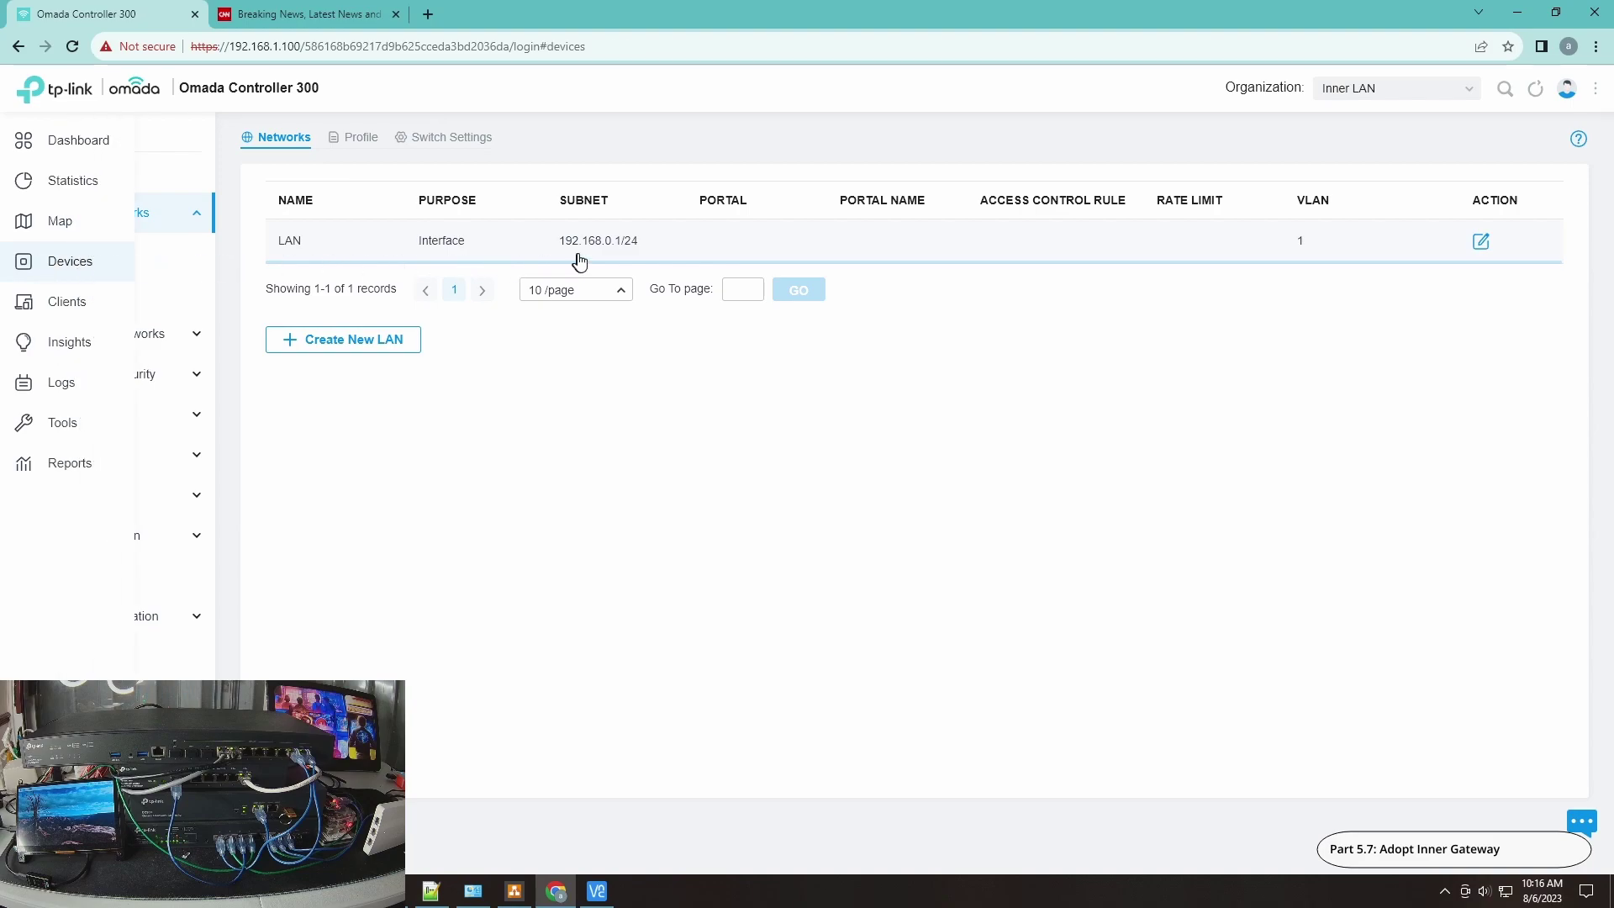